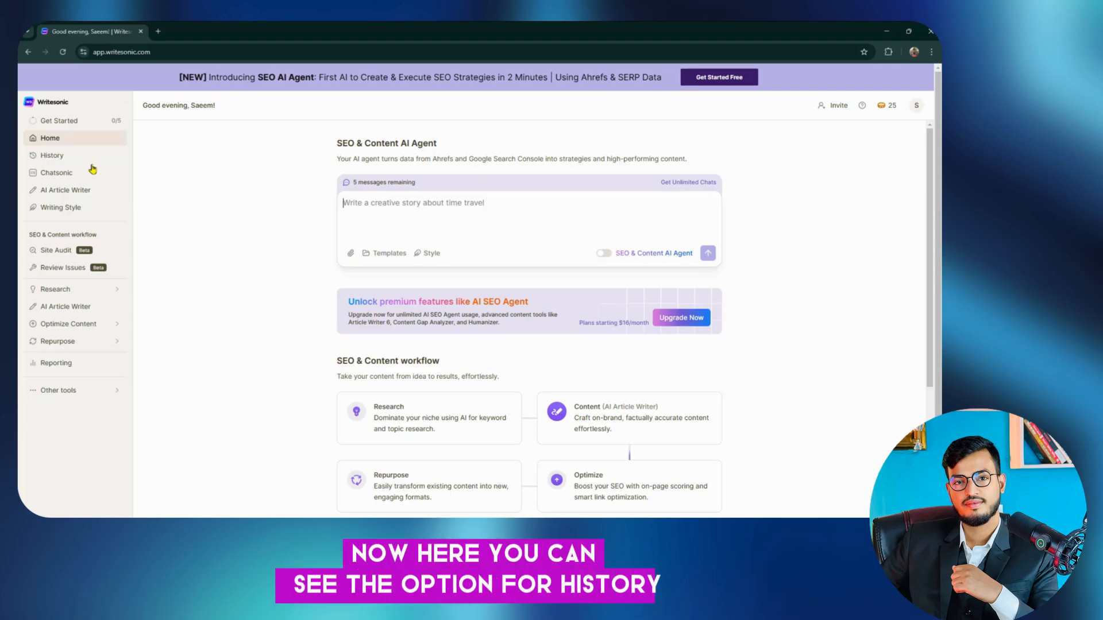
Step: In Chatsonic, enter "write an article for me according to how to beat type 2 diabetes in 1000 words", improve the prompt and send it
click(56, 155)
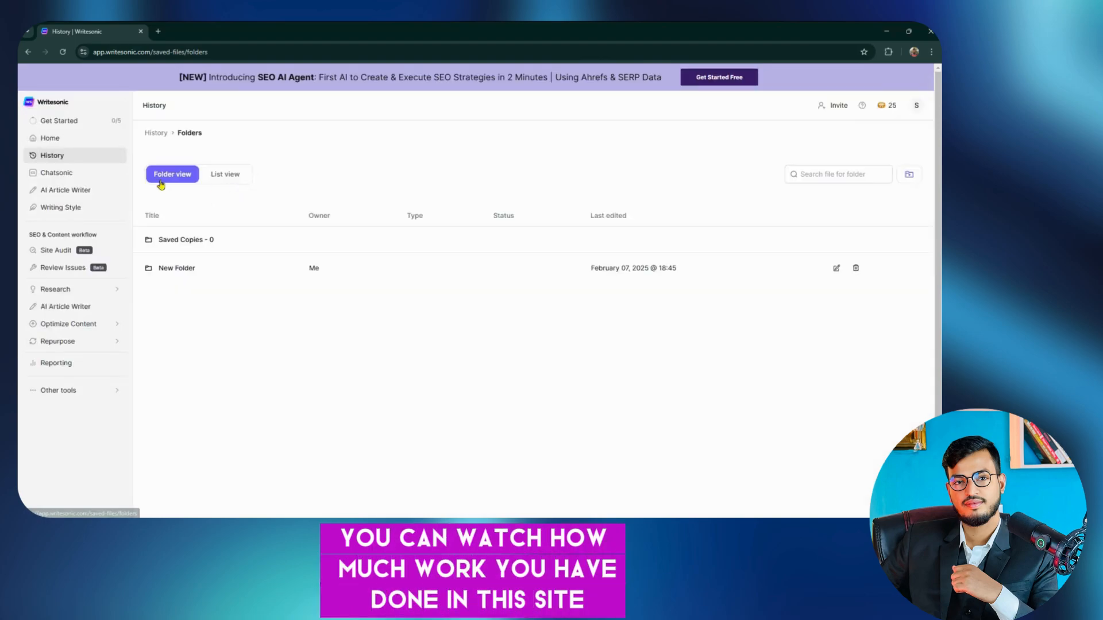
click(85, 174)
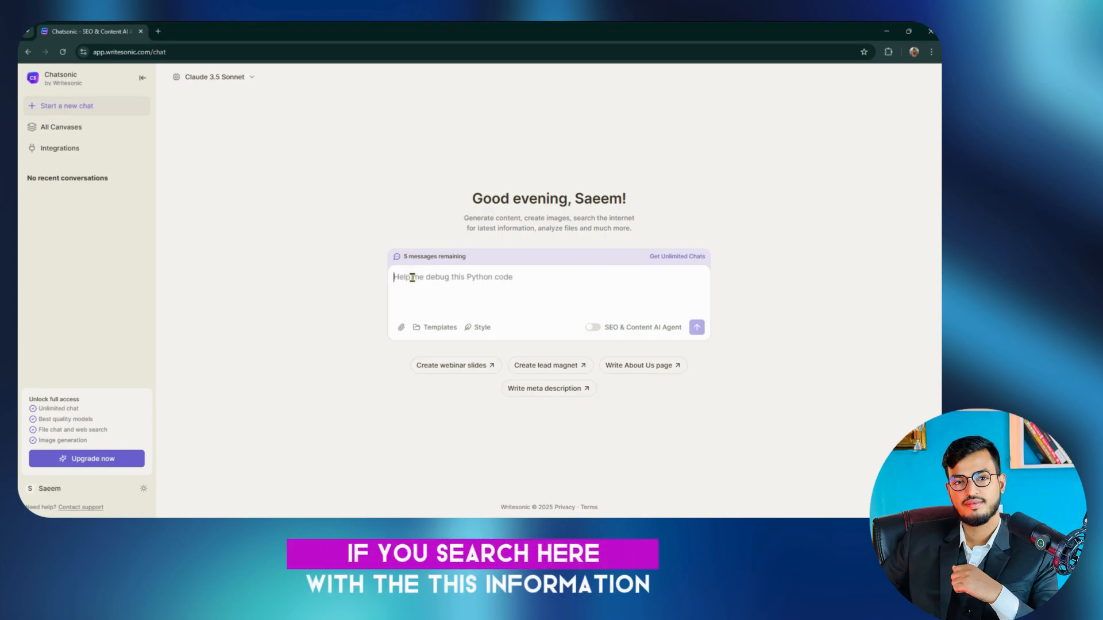
text(write an article for me according to how to beat type 2 diabetes in 1000 words)
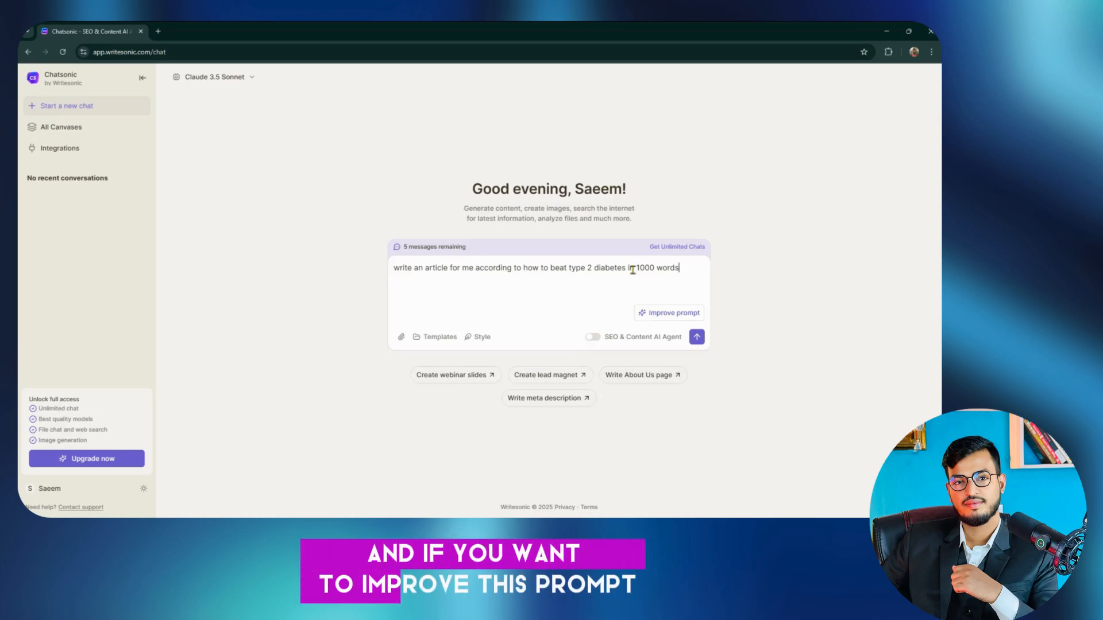
click(666, 313)
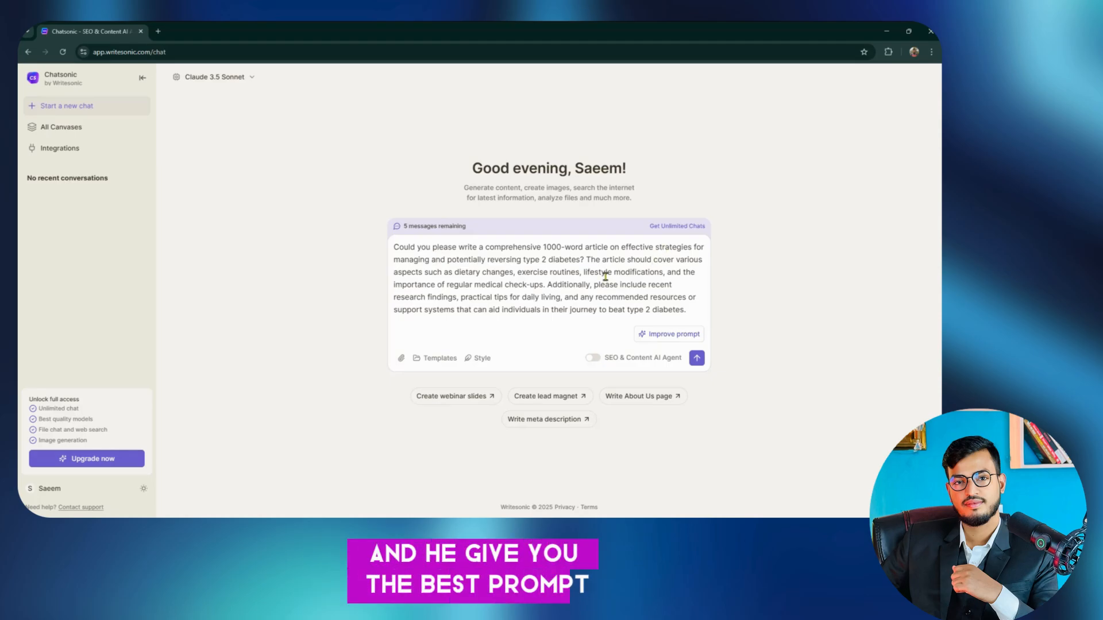
click(696, 360)
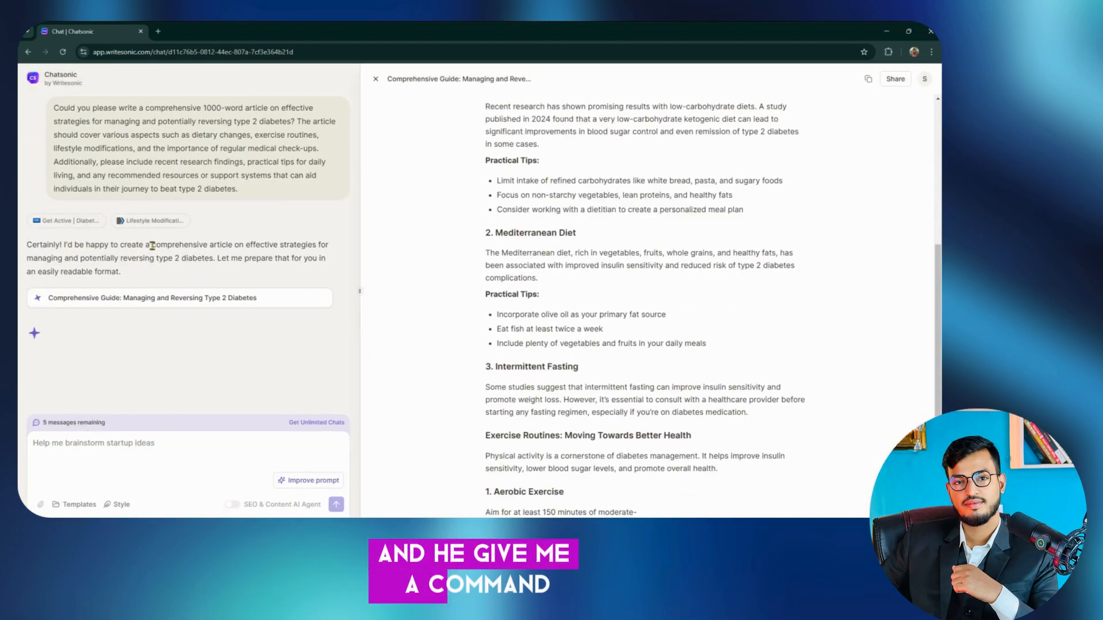
Step: Read through the reply and the generated type 2 diabetes article from its introduction to its conclusion
drag(86, 245, 281, 259)
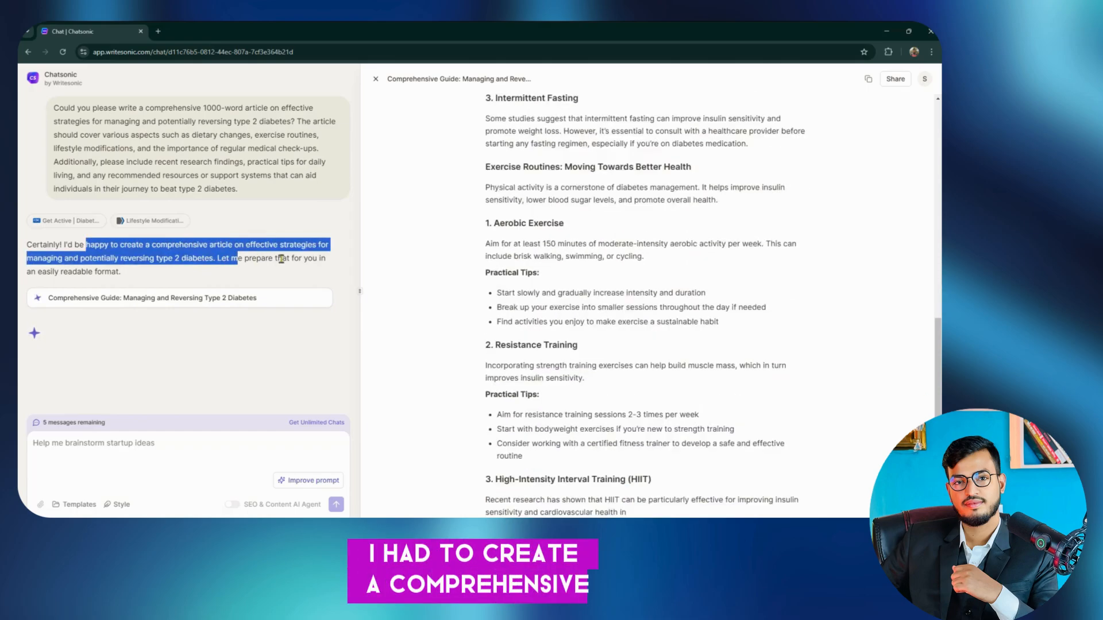
click(281, 259)
scroll(547, 256, up, 6)
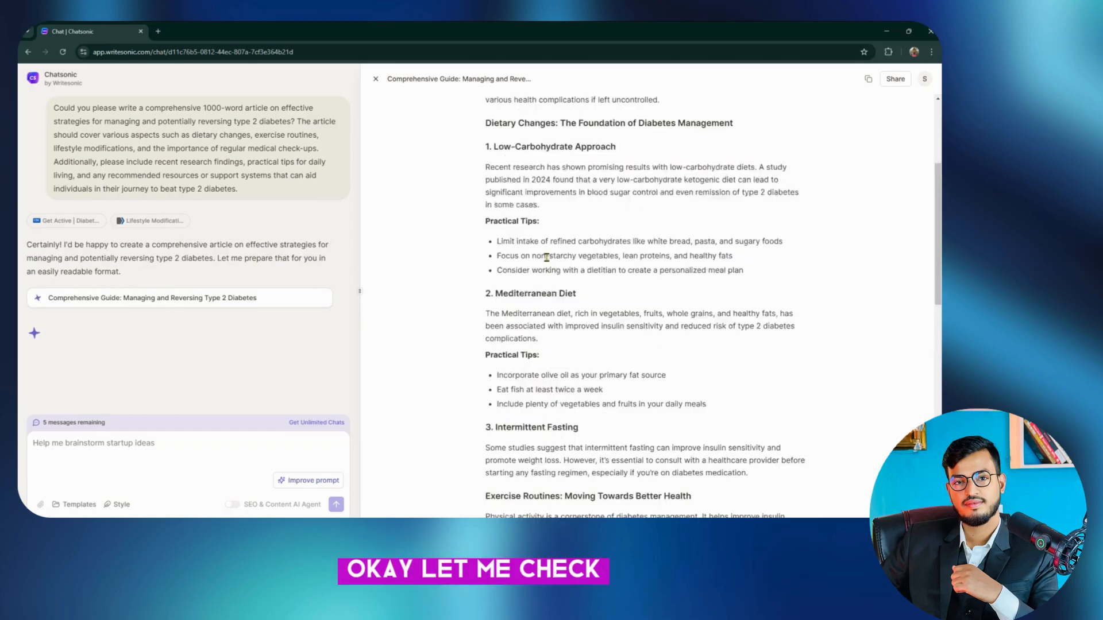
scroll(547, 257, up, 5)
scroll(554, 194, down, 10)
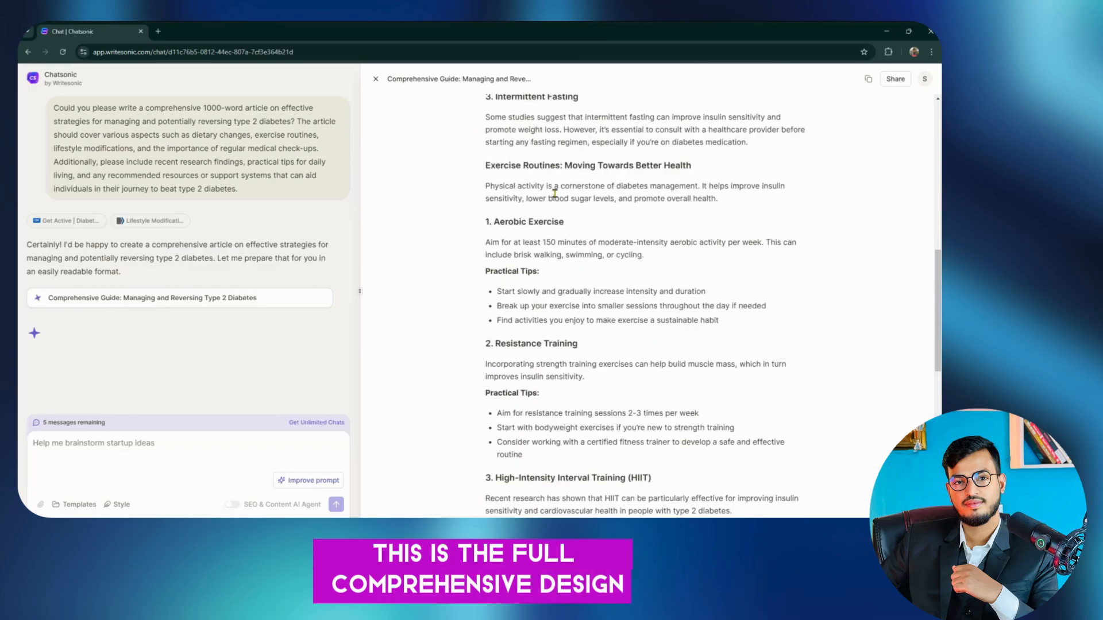
scroll(554, 194, down, 15)
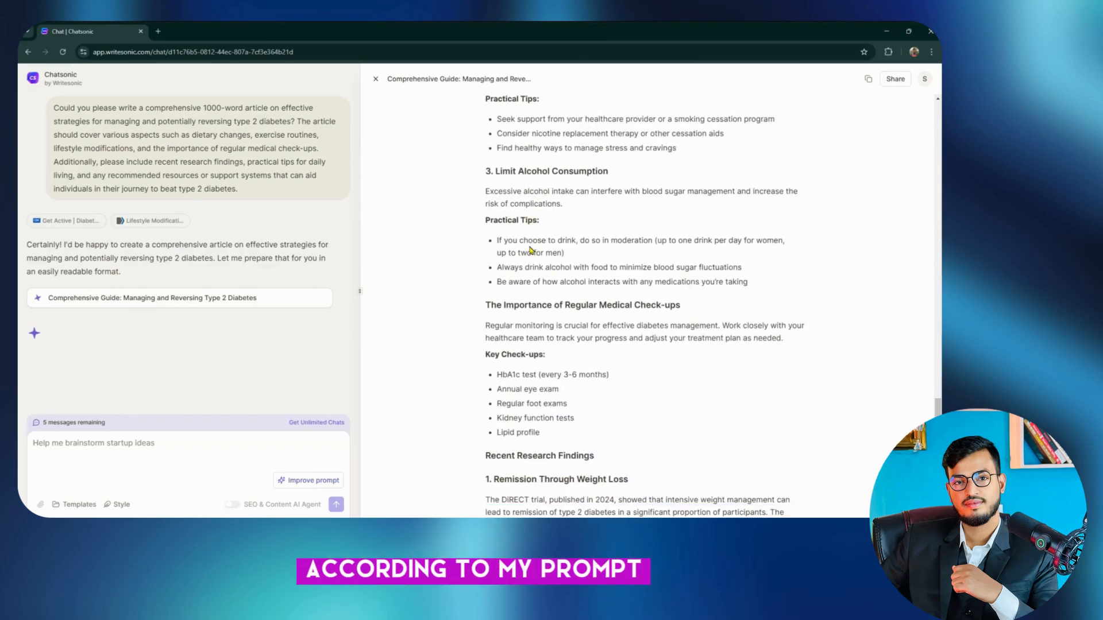
scroll(530, 250, down, 3)
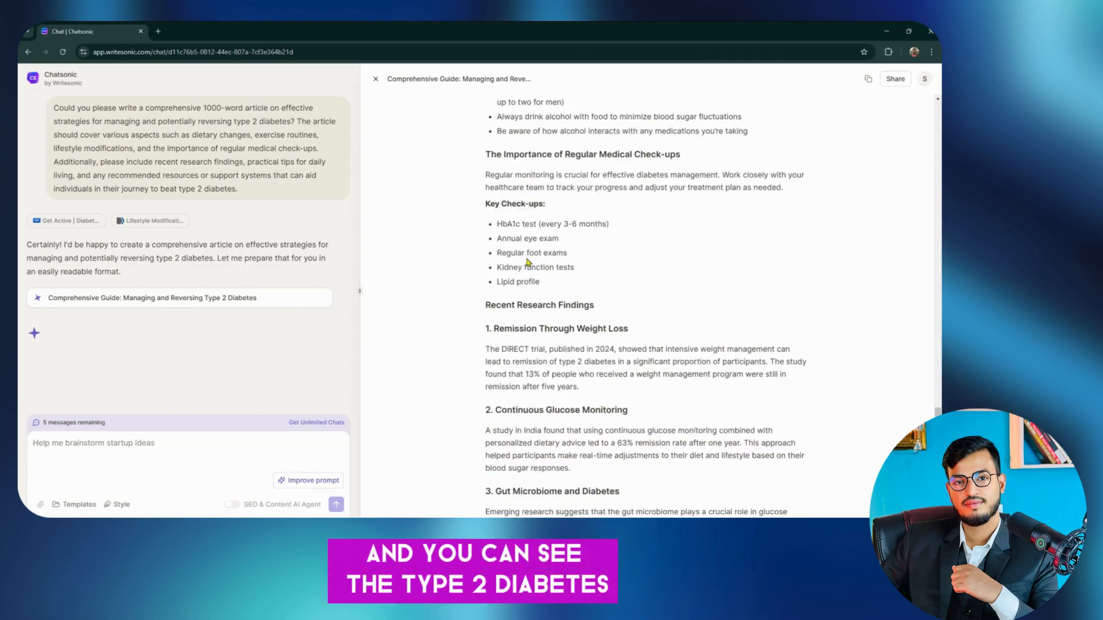
scroll(529, 262, down, 4)
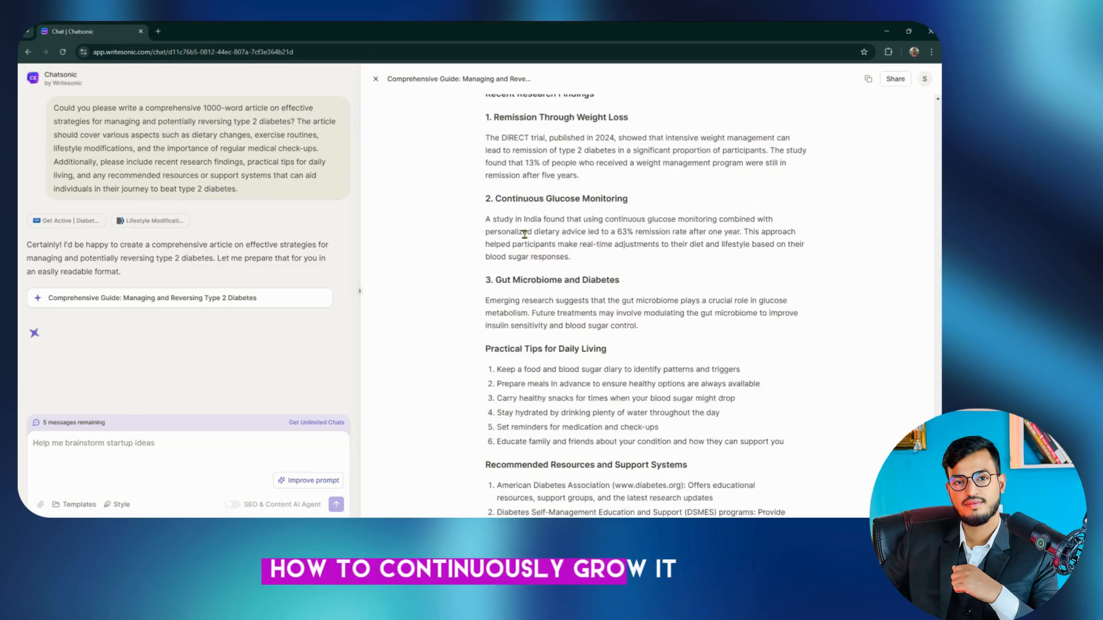
scroll(524, 233, down, 4)
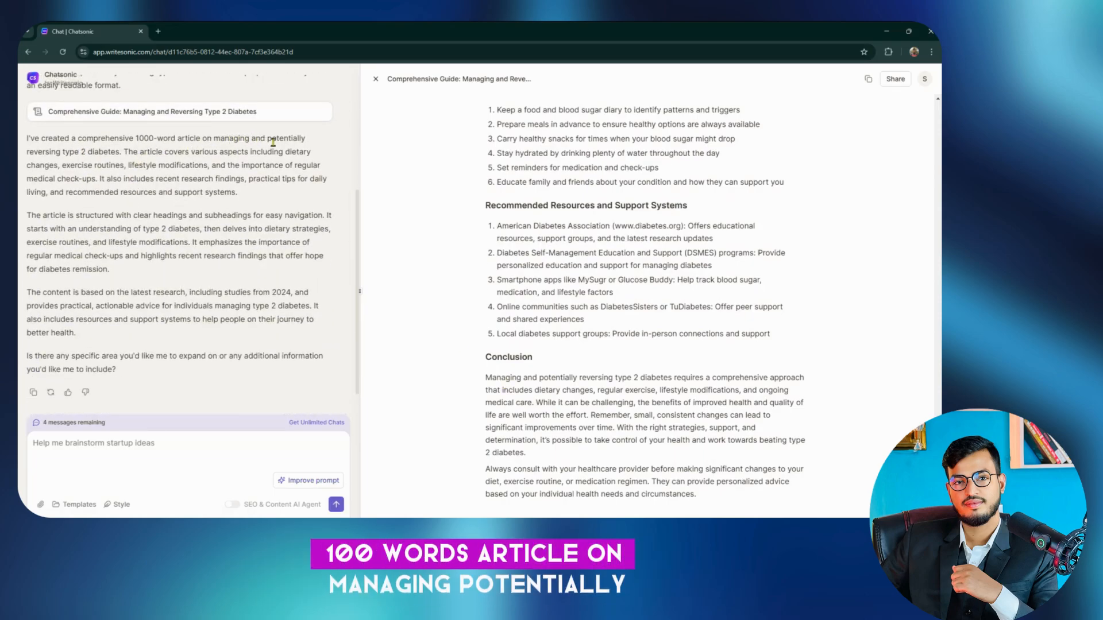
scroll(572, 296, up, 20)
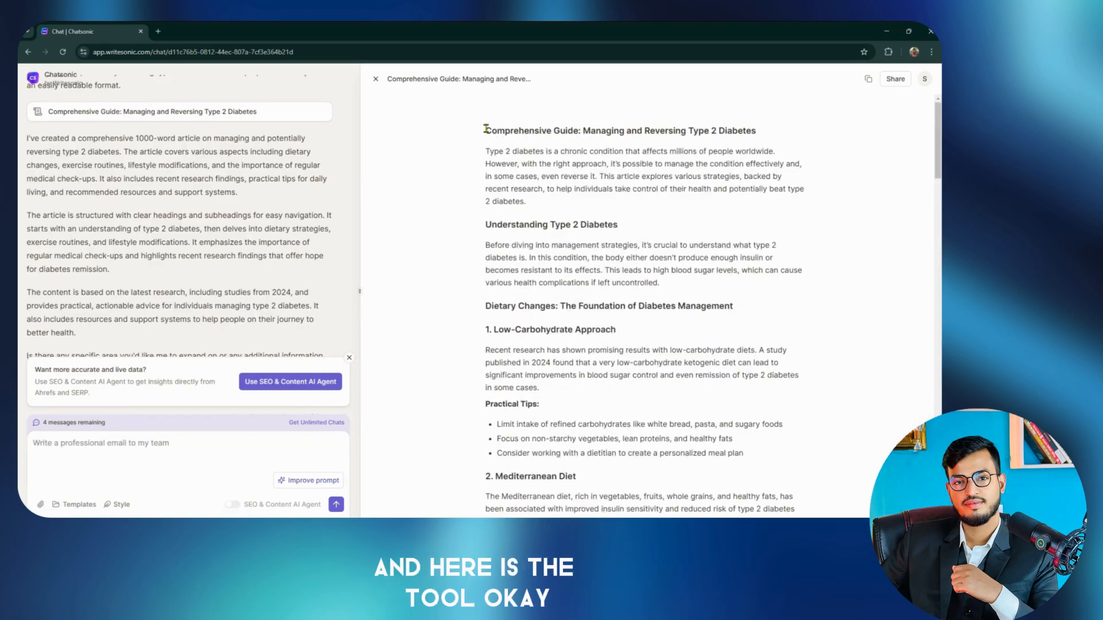
scroll(495, 141, down, 15)
scroll(503, 162, down, 5)
scroll(512, 178, up, 20)
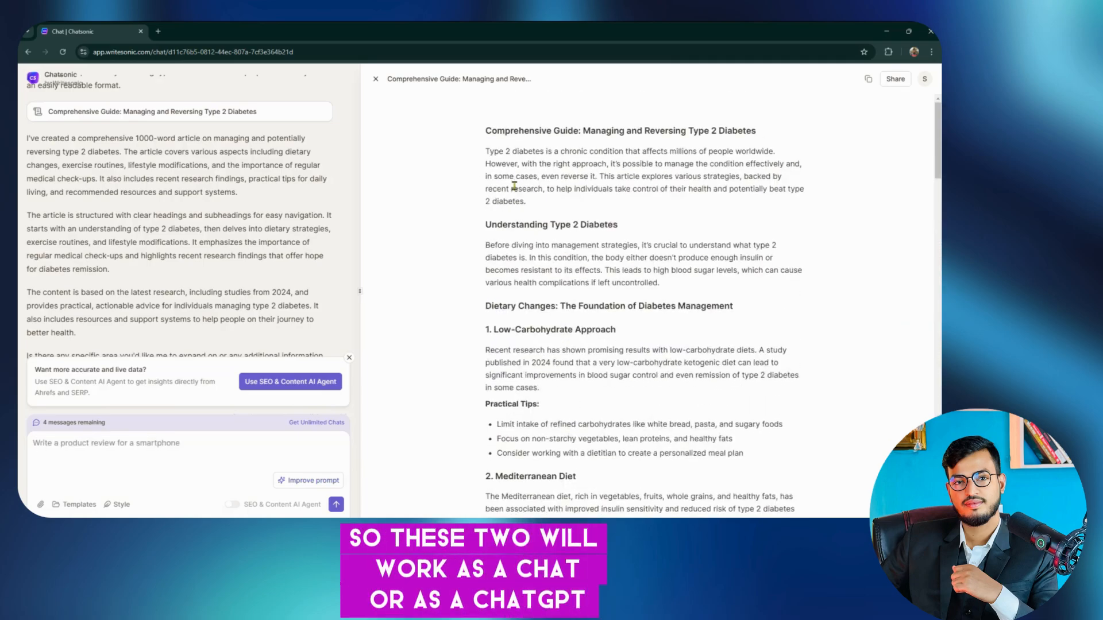
Step: Select and copy the entire generated article, and apply Improve writing to the selection
drag(485, 130, 697, 482)
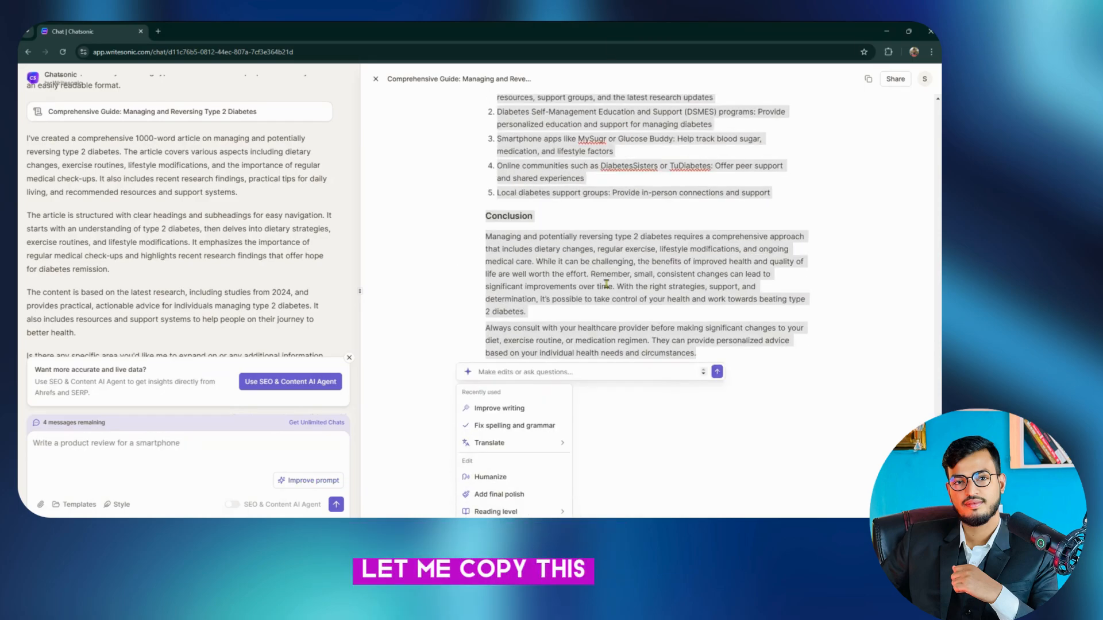
right_click(606, 285)
click(620, 99)
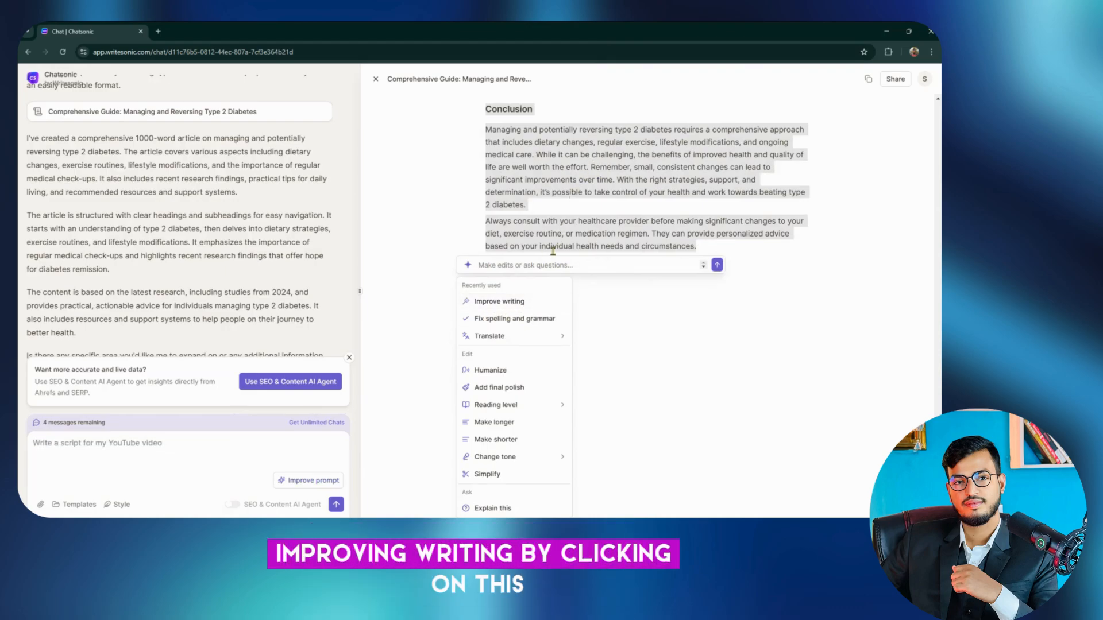
click(509, 301)
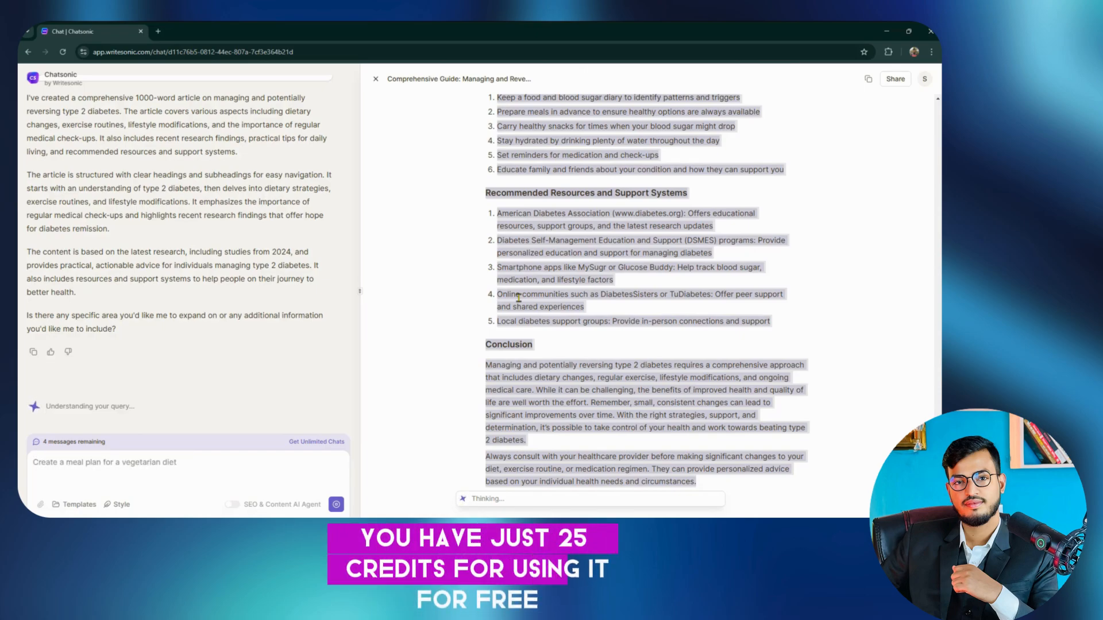
scroll(518, 296, up, 15)
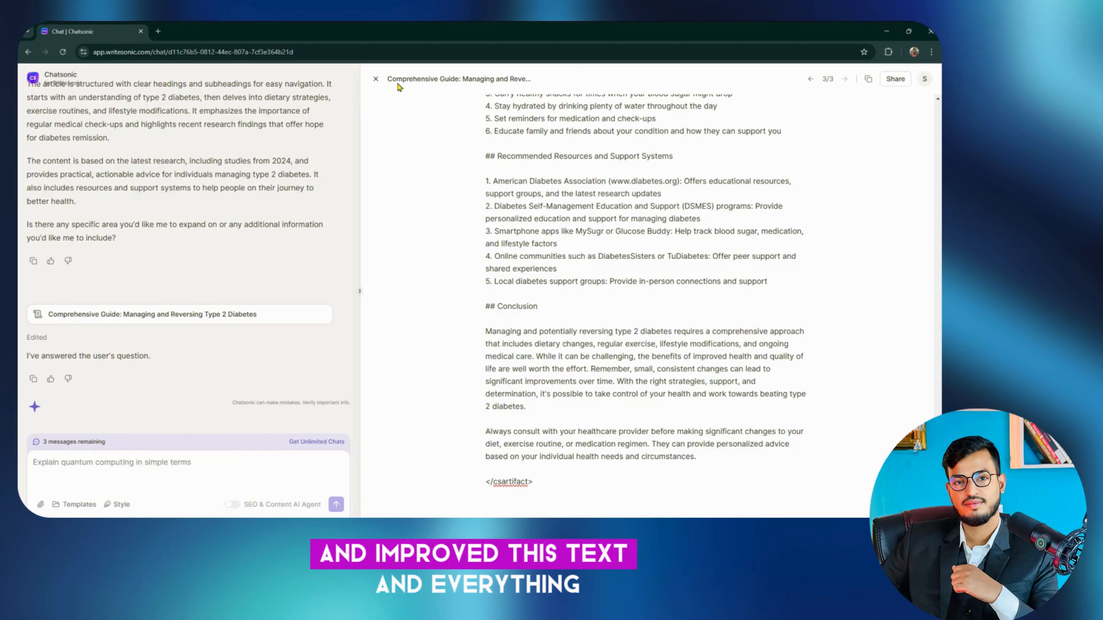
Step: Close the article canvas and return from Chatsonic to the Writesonic History page
click(376, 79)
click(28, 51)
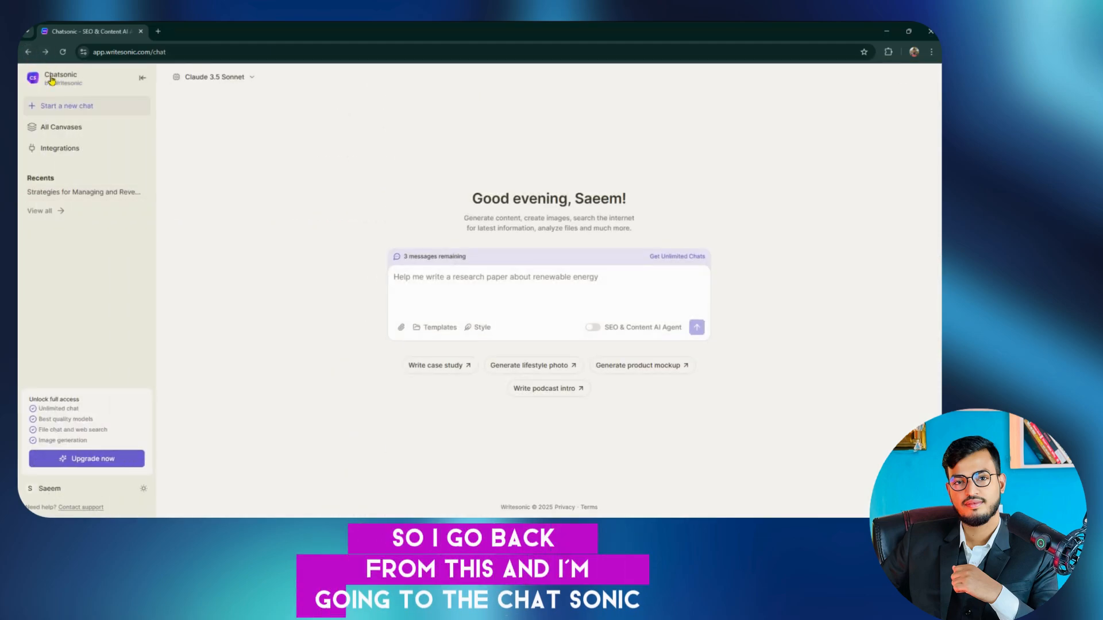
click(27, 51)
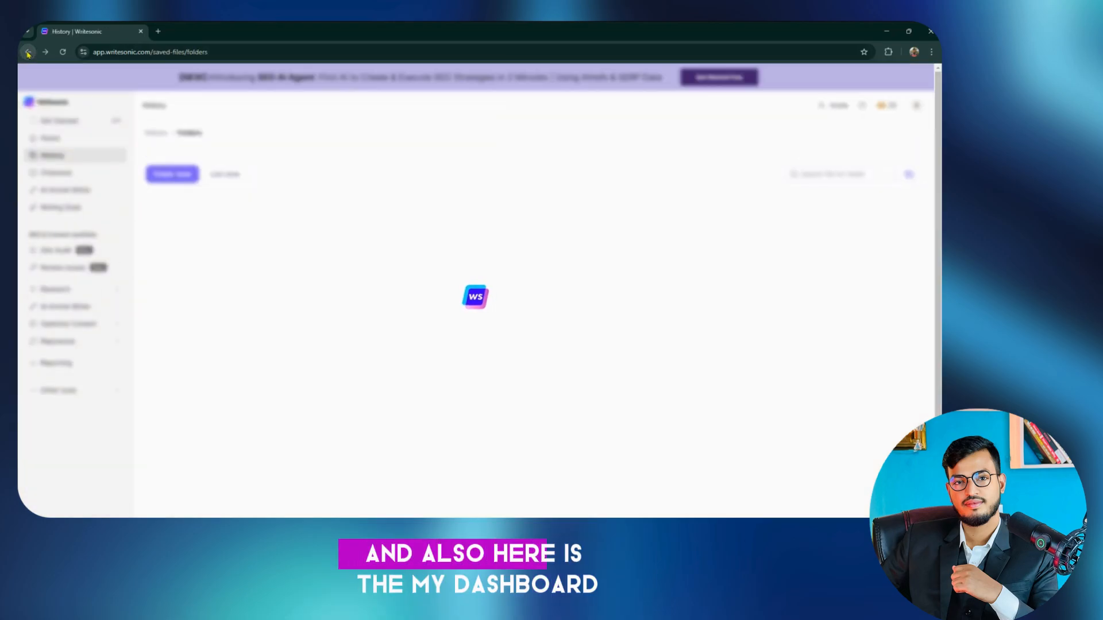
click(70, 173)
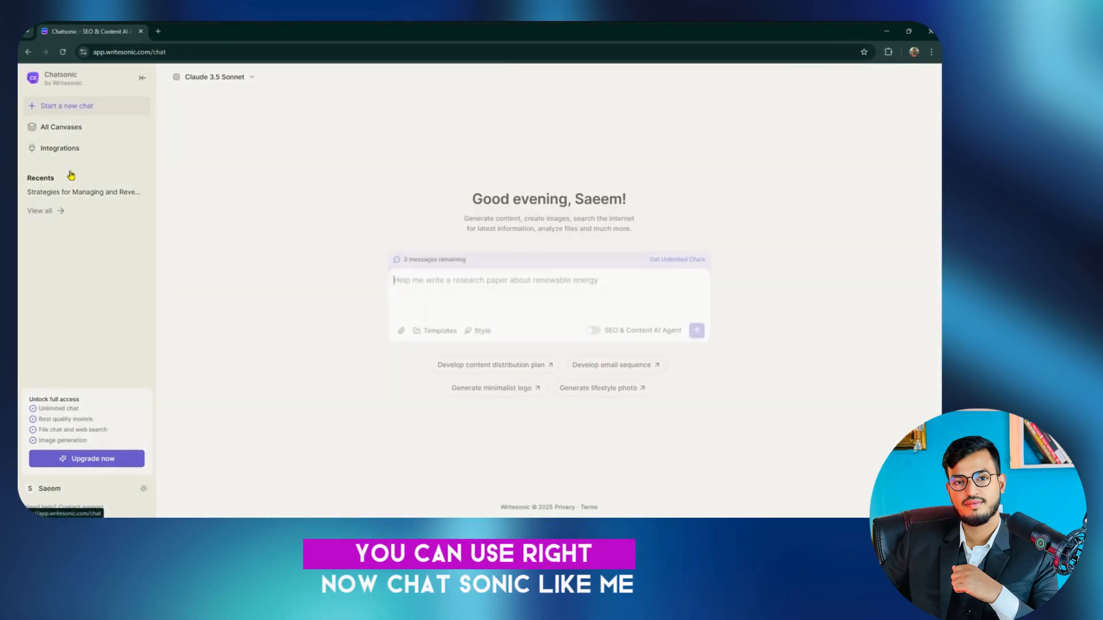
click(28, 51)
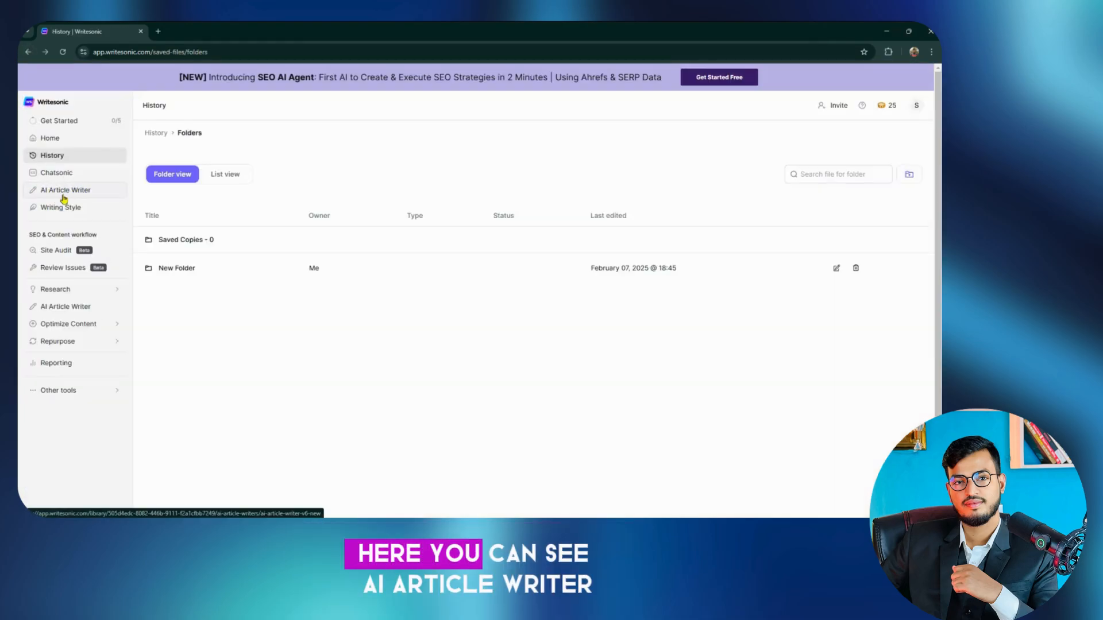
Step: Open the AI Article Writer and start a 10-Steps Article
click(72, 192)
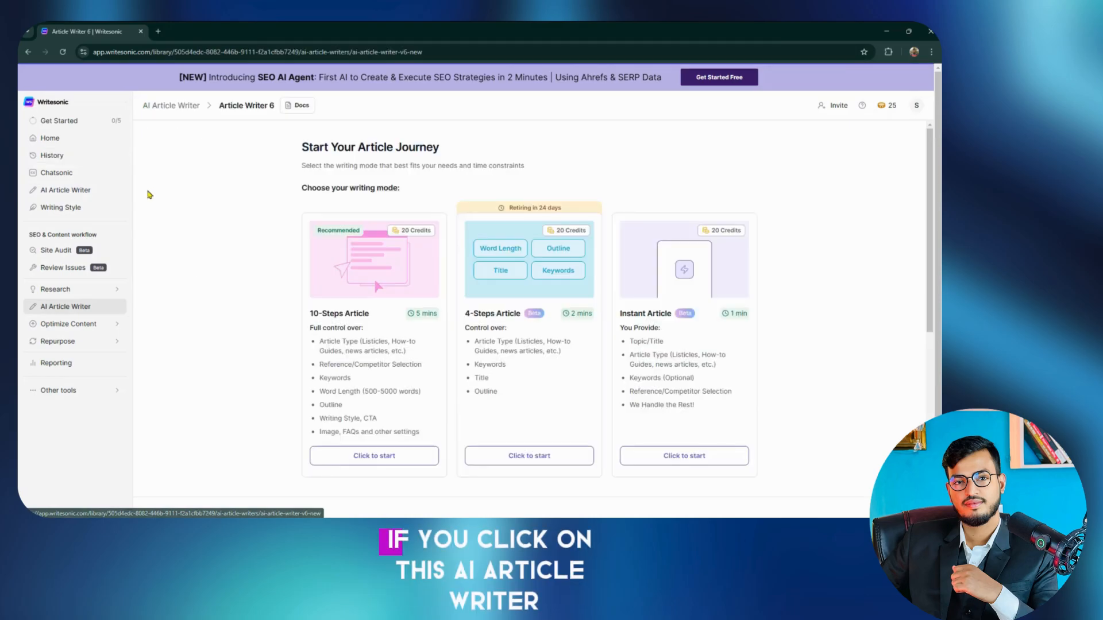
scroll(269, 213, down, 1)
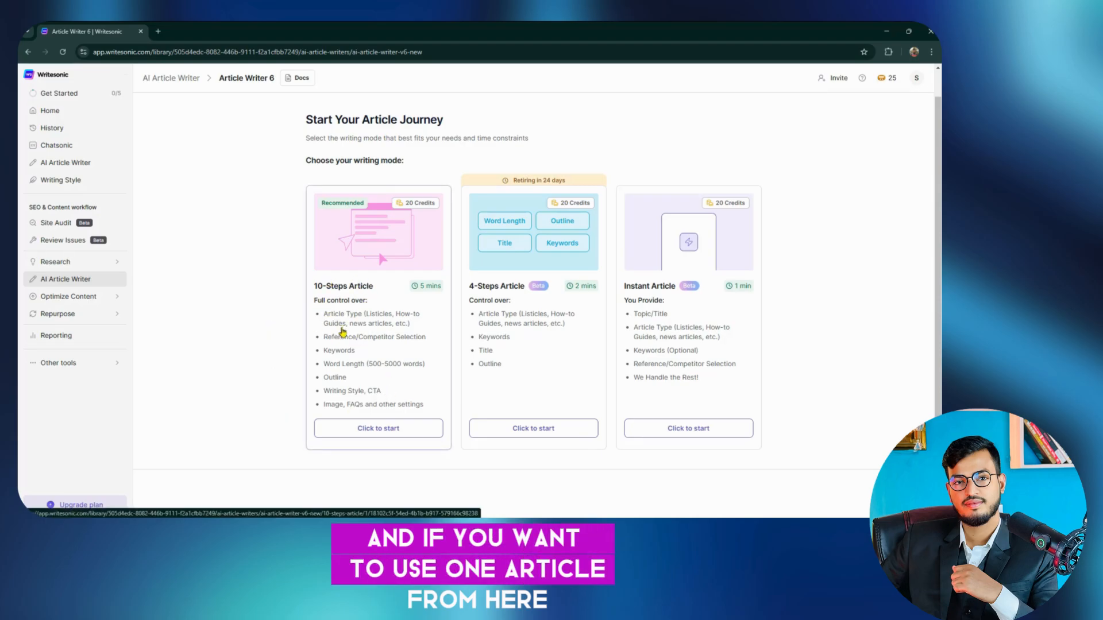
click(371, 427)
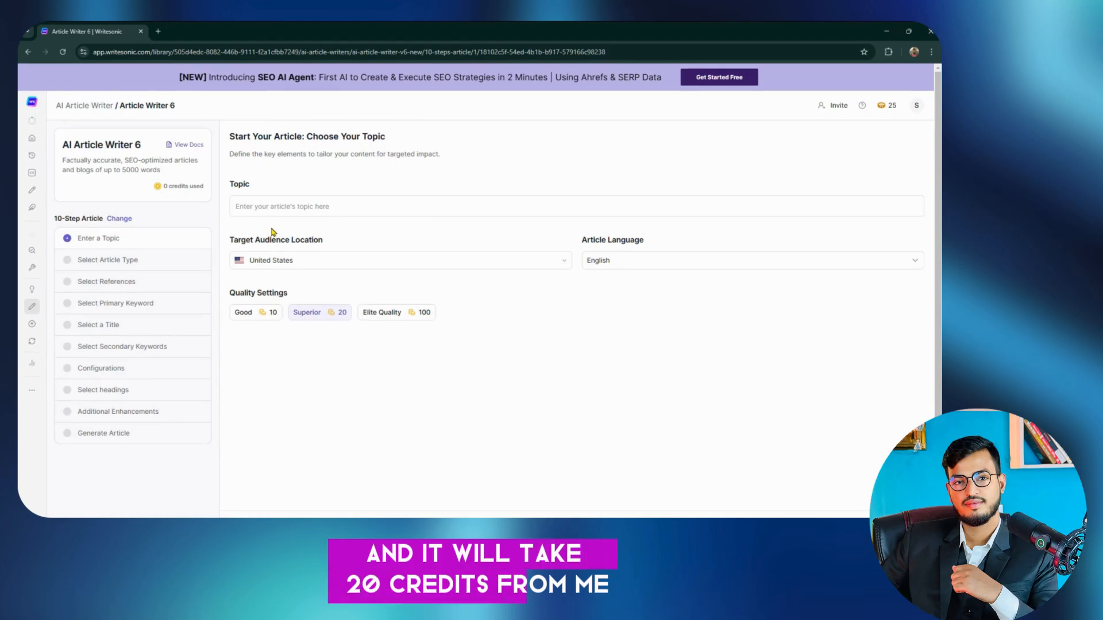
Step: Paste "write an article for me according to how to beat type 2 diabetes in 1000 words" from the clipboard history as the article's topic
click(272, 207)
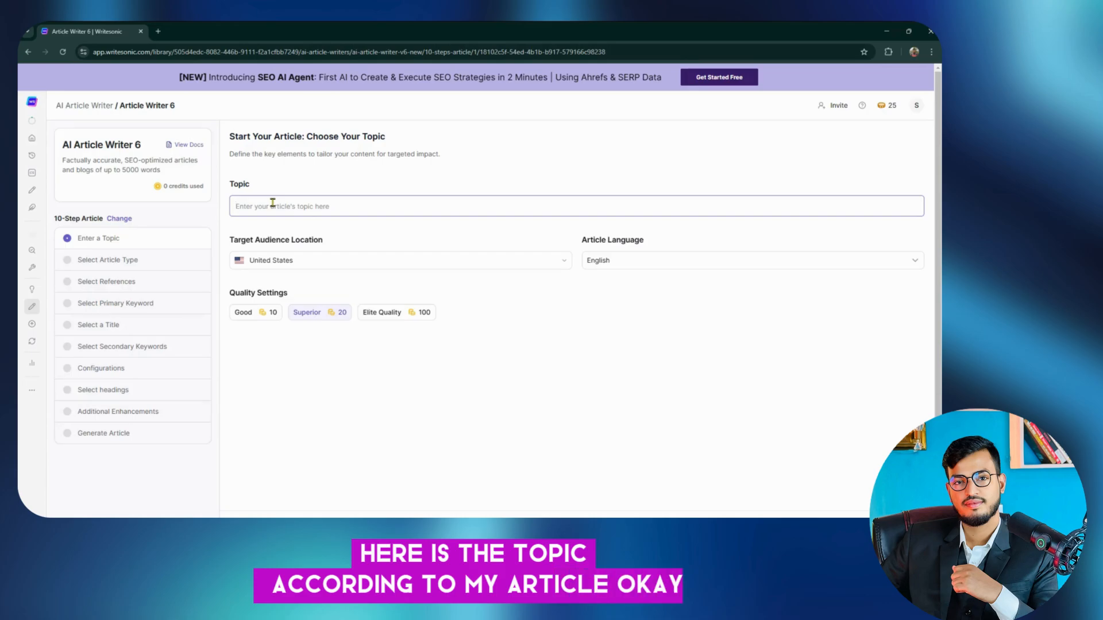
key(super+v)
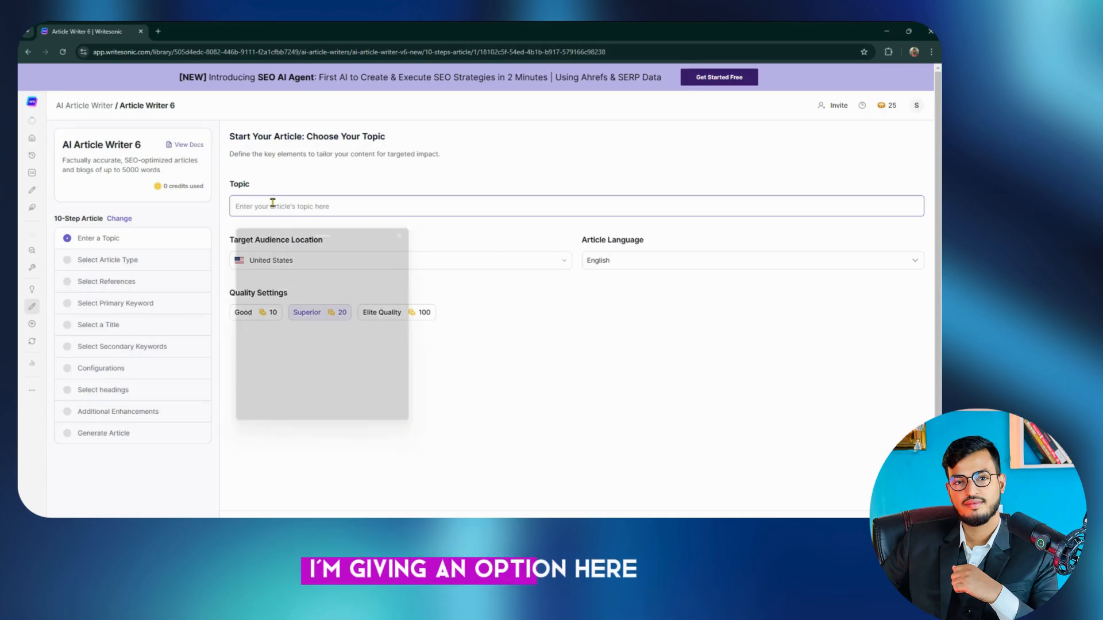
click(302, 342)
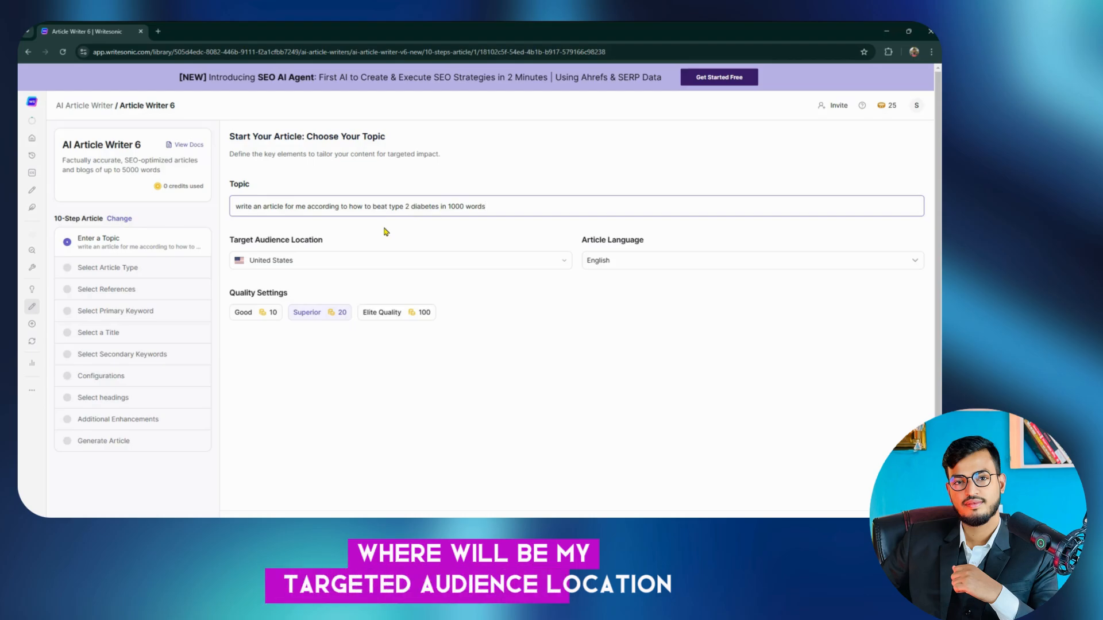
Step: Examine the available target audience locations and article languages
click(313, 266)
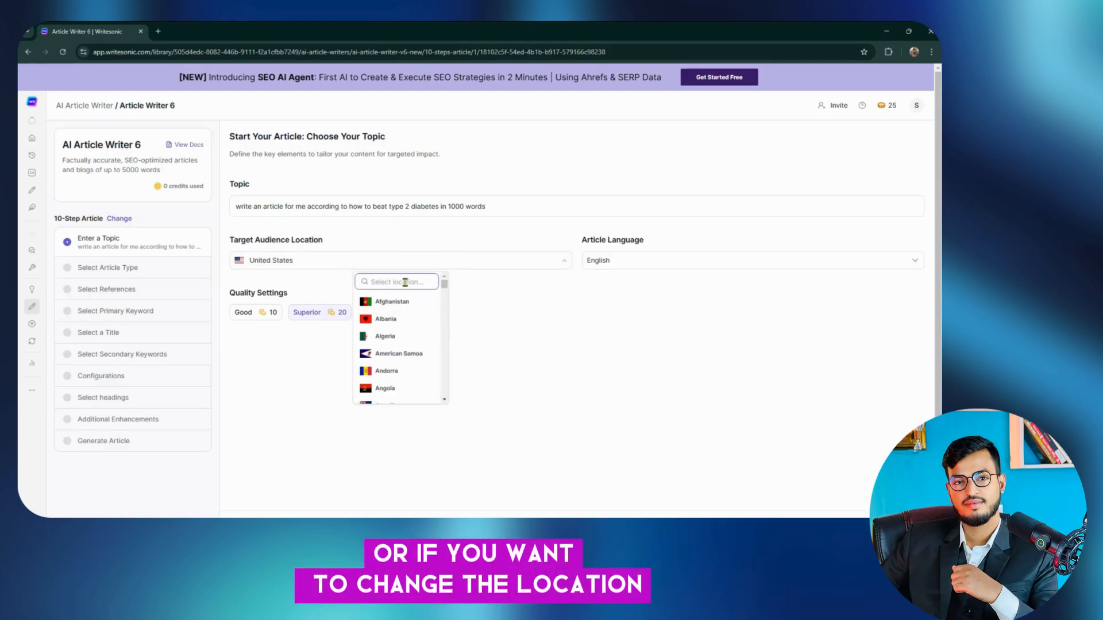
click(527, 311)
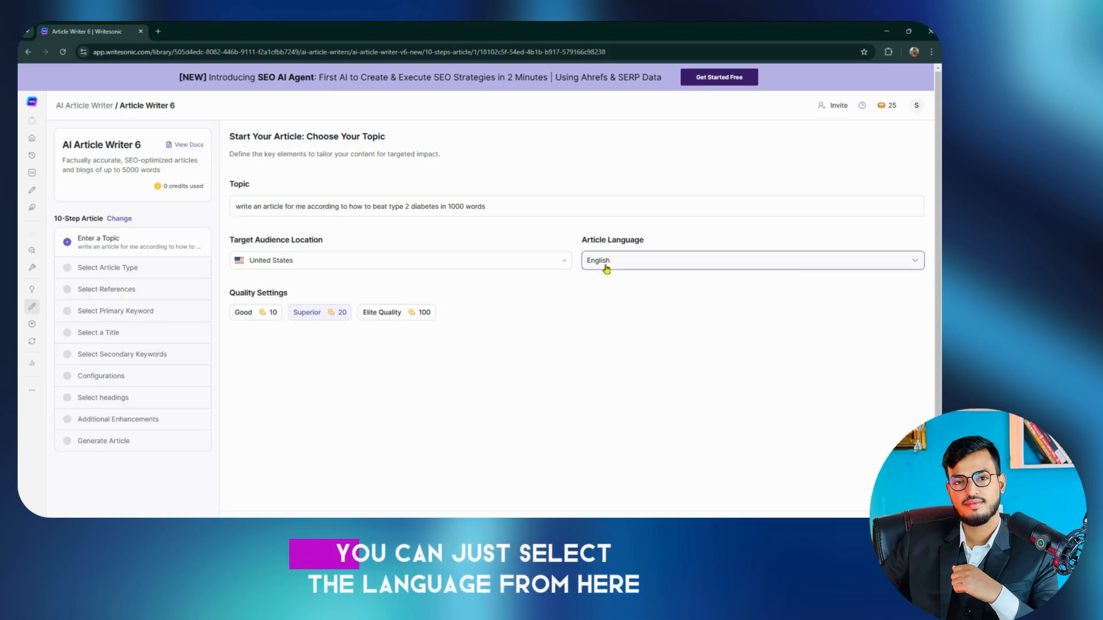
click(743, 261)
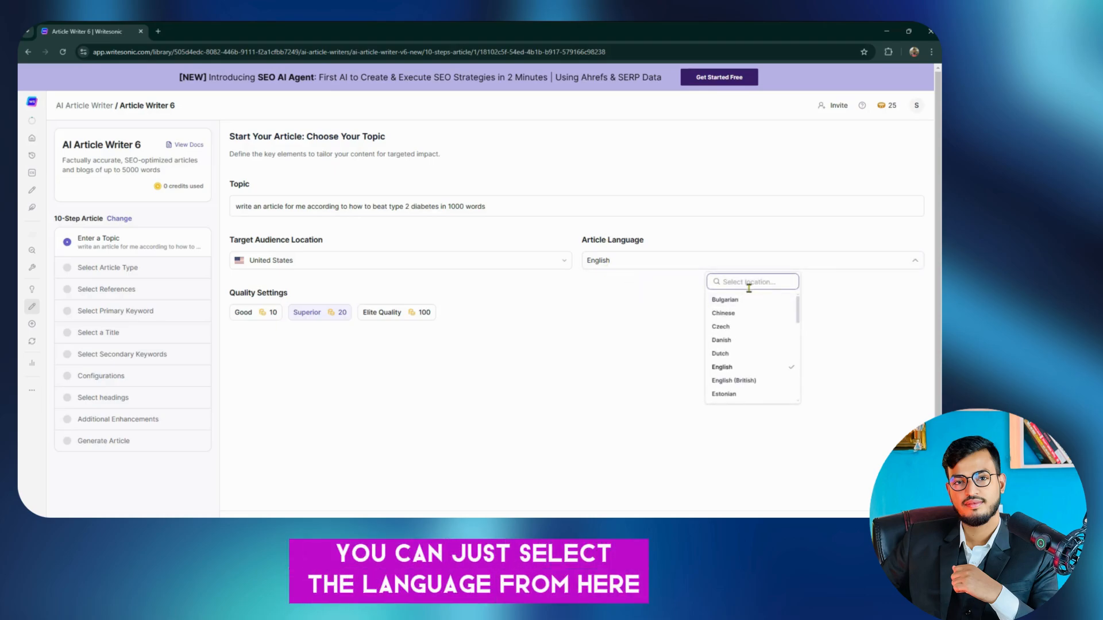
scroll(727, 311, down, 5)
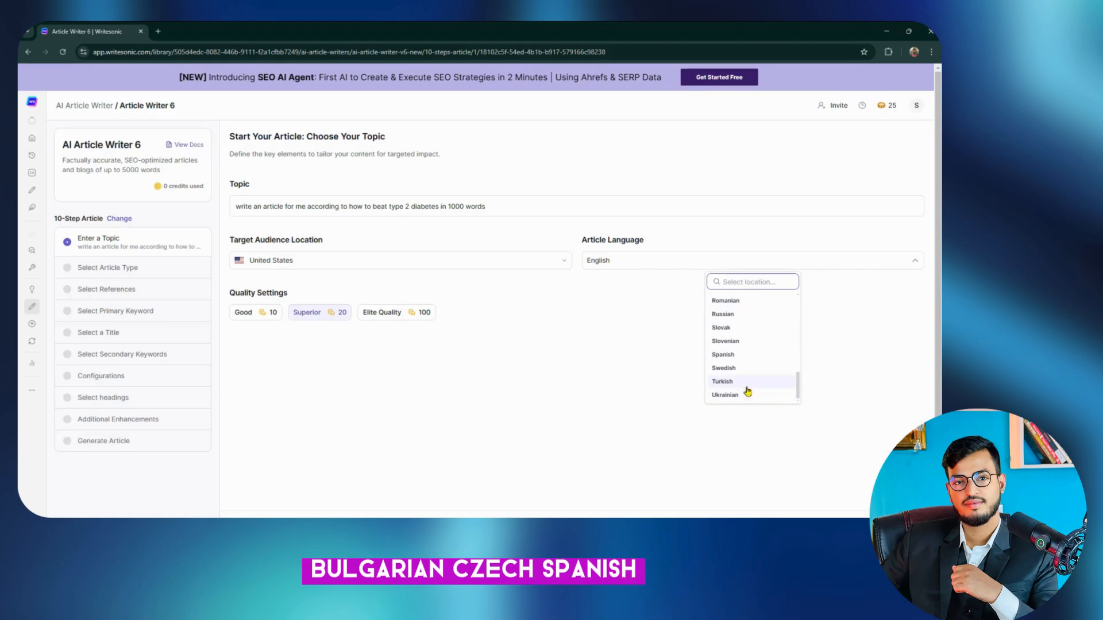
click(613, 347)
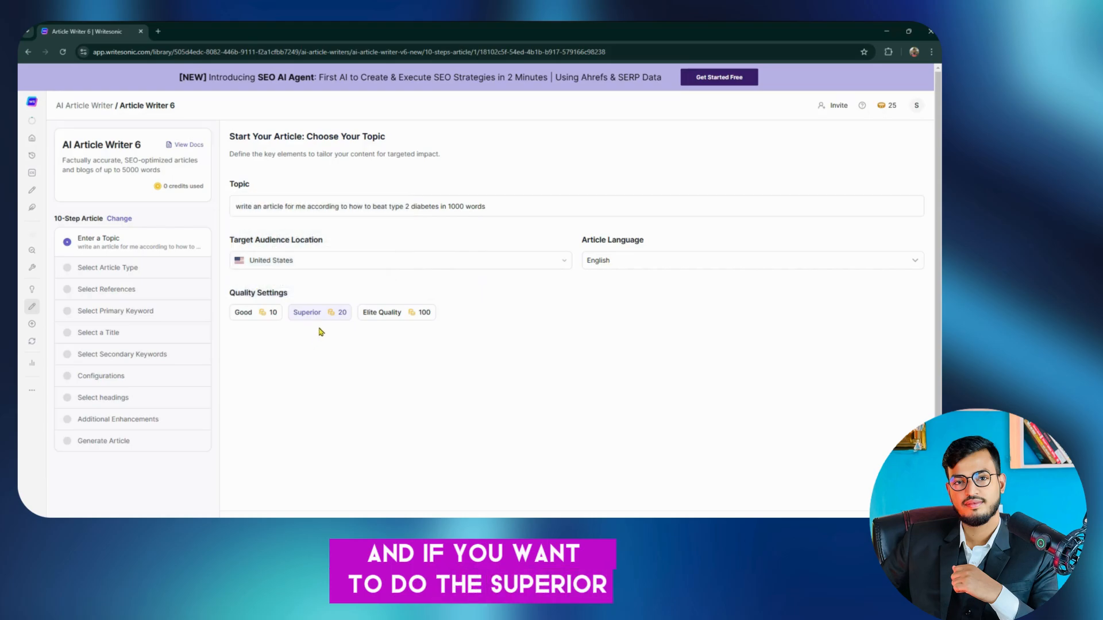
Step: Set the article's quality to Good (10 credits)
mouse_move(257, 322)
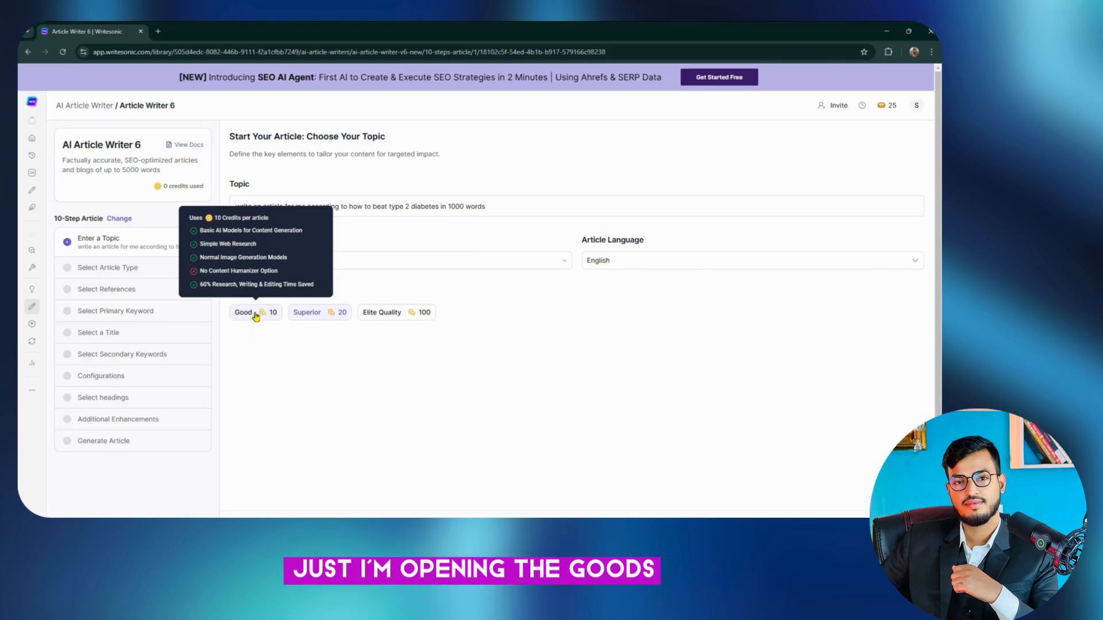
click(255, 314)
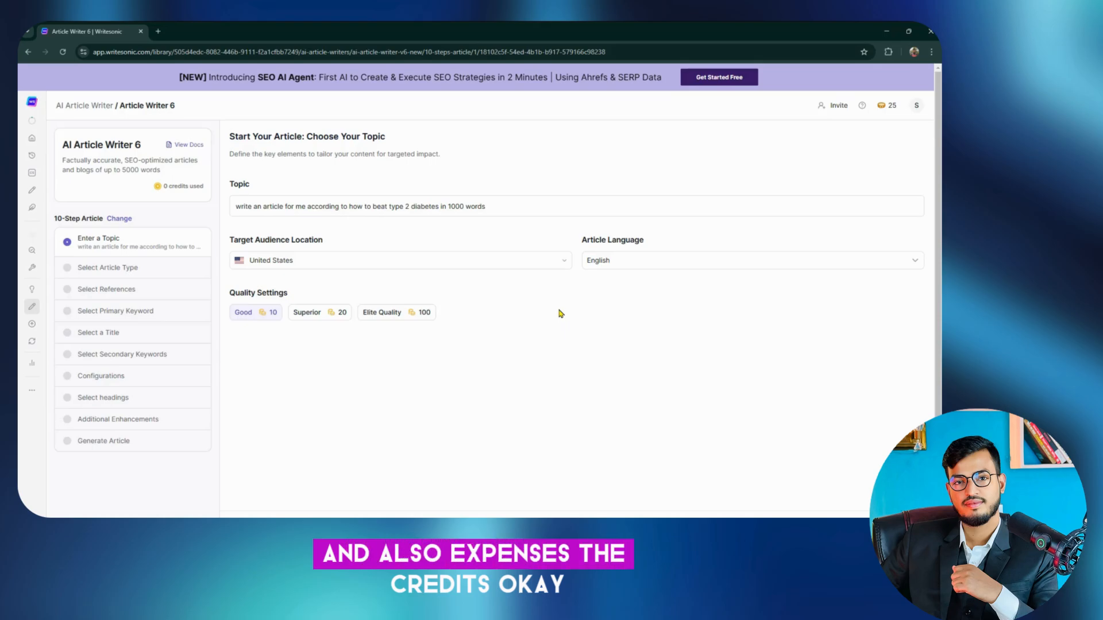
Step: Set the article type to News Articles, keeping AI Web Research as the method, and proceed to the references
scroll(579, 299, down, 1)
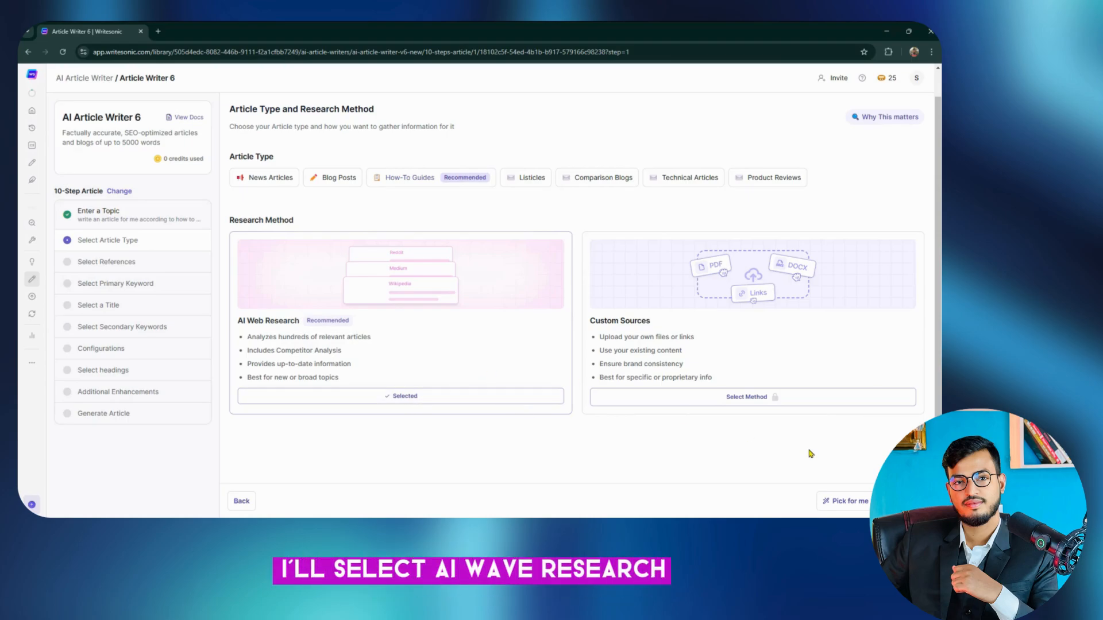
click(899, 501)
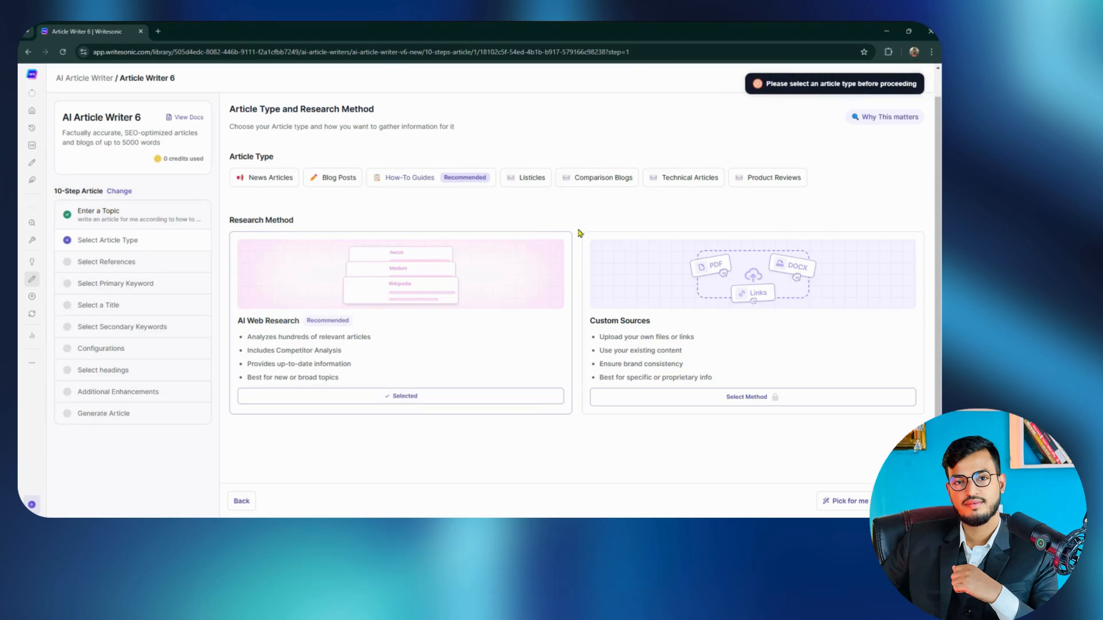
drag(250, 157, 274, 157)
click(275, 176)
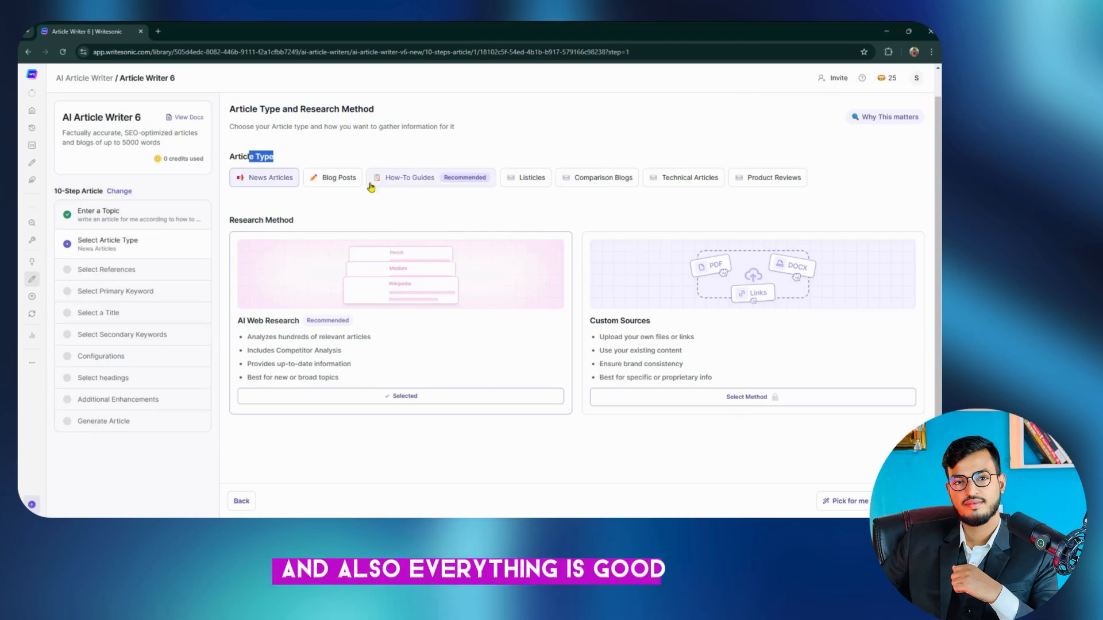
click(899, 501)
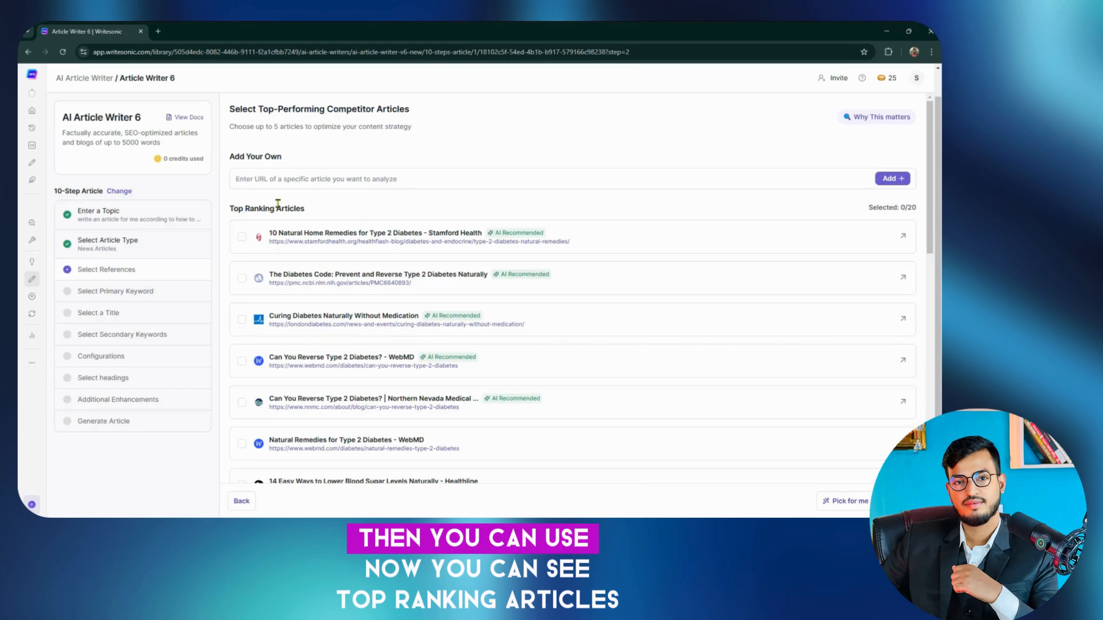
Step: Select the five AI-recommended top-ranking articles as references and continue to the primary keyword
drag(225, 208, 308, 211)
click(306, 228)
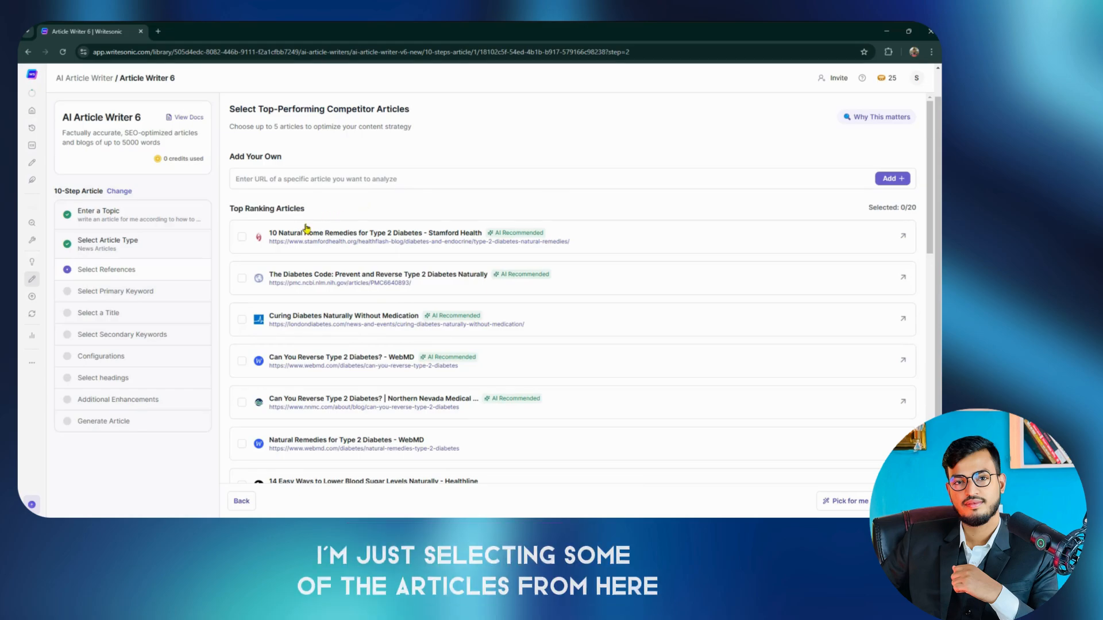
click(242, 237)
click(242, 278)
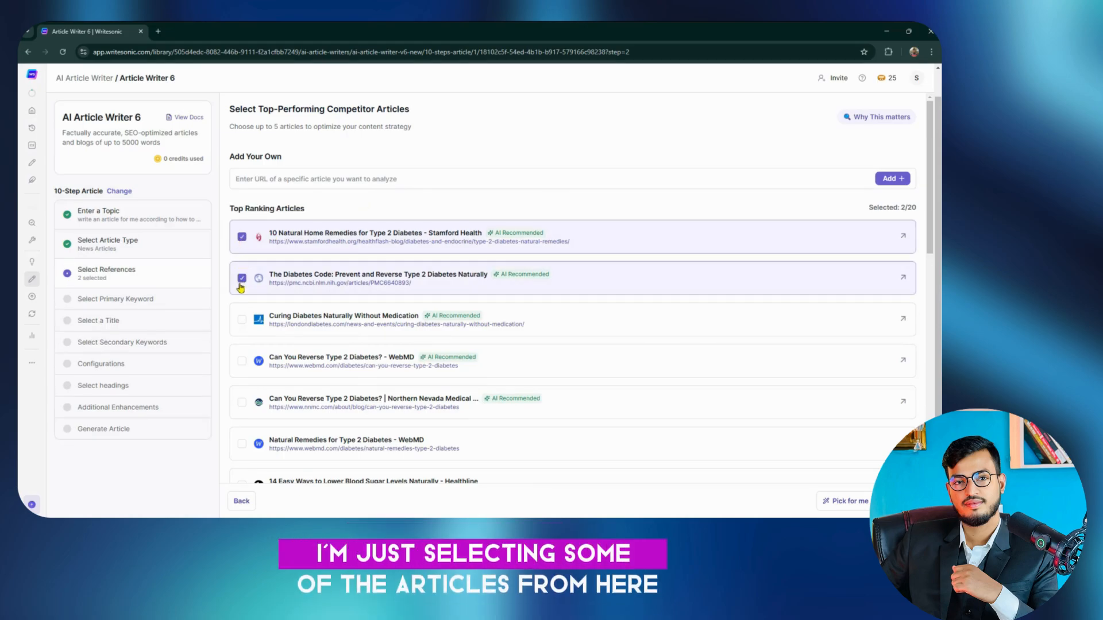
click(240, 320)
click(241, 361)
click(242, 402)
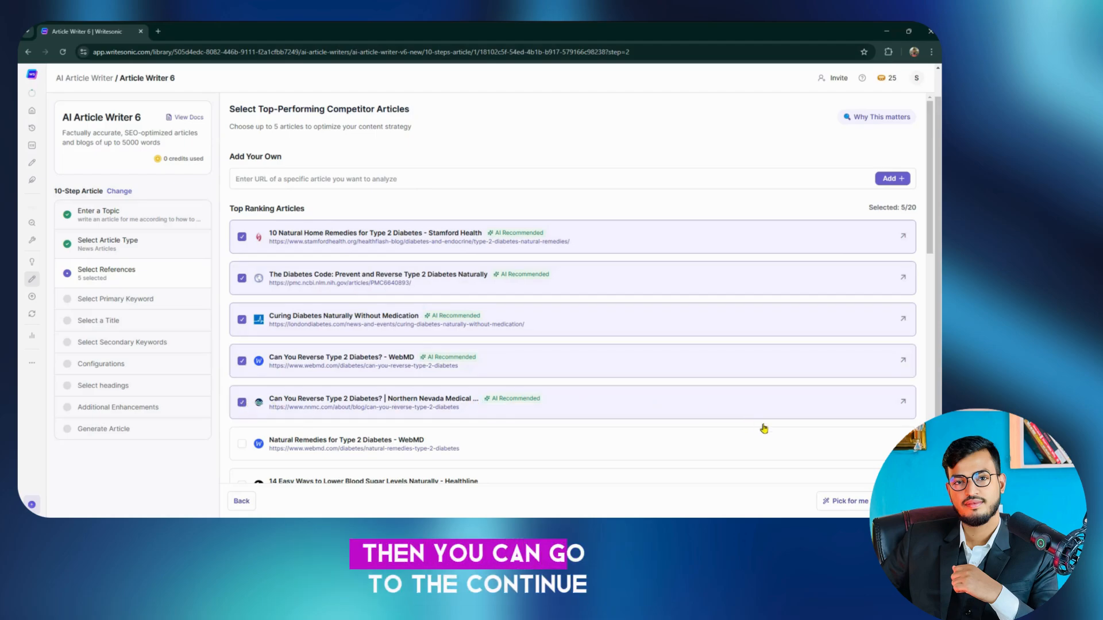
click(899, 500)
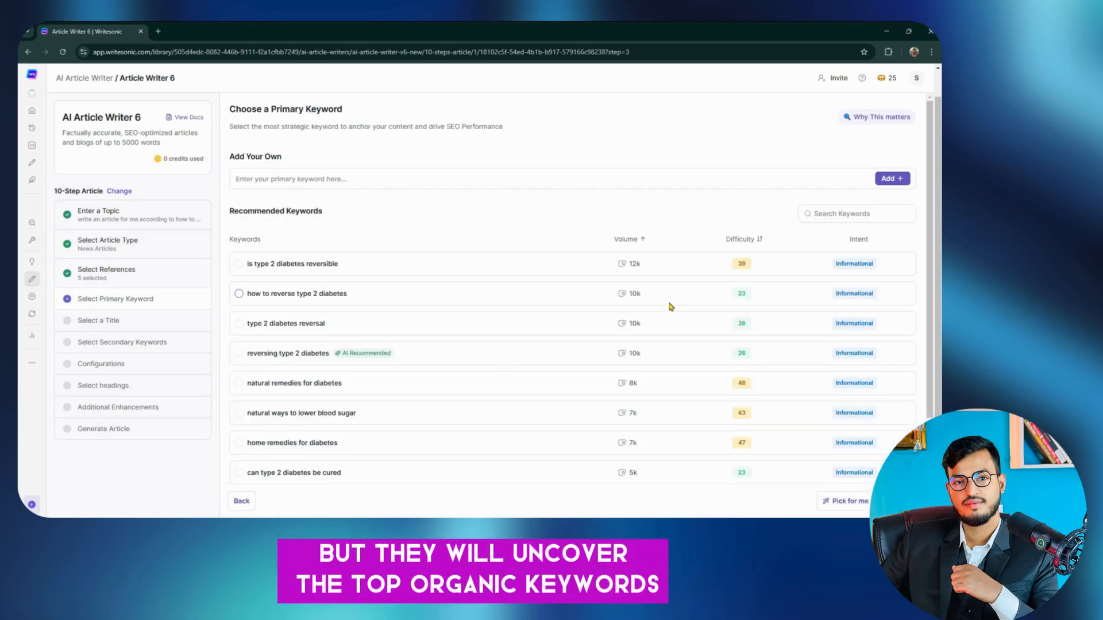
Step: Choose "reversing type 2 diabetes" as the primary keyword and "Harvard Study Reveals New Type 2 Diabetes Reversal Method" as the title
click(238, 294)
click(236, 269)
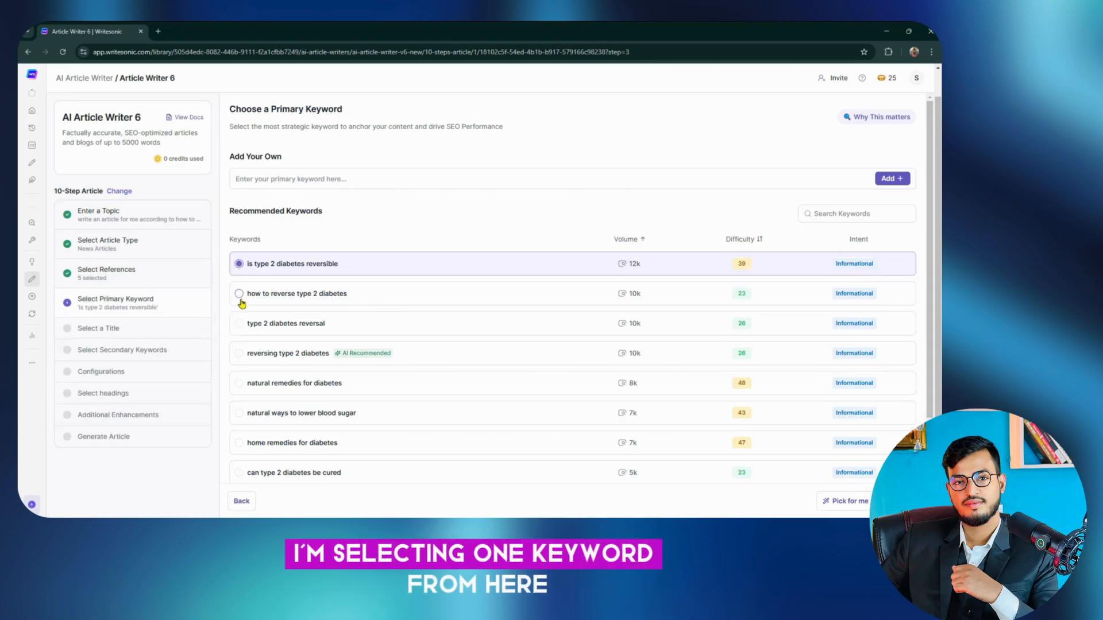
click(246, 352)
scroll(406, 342, down, 2)
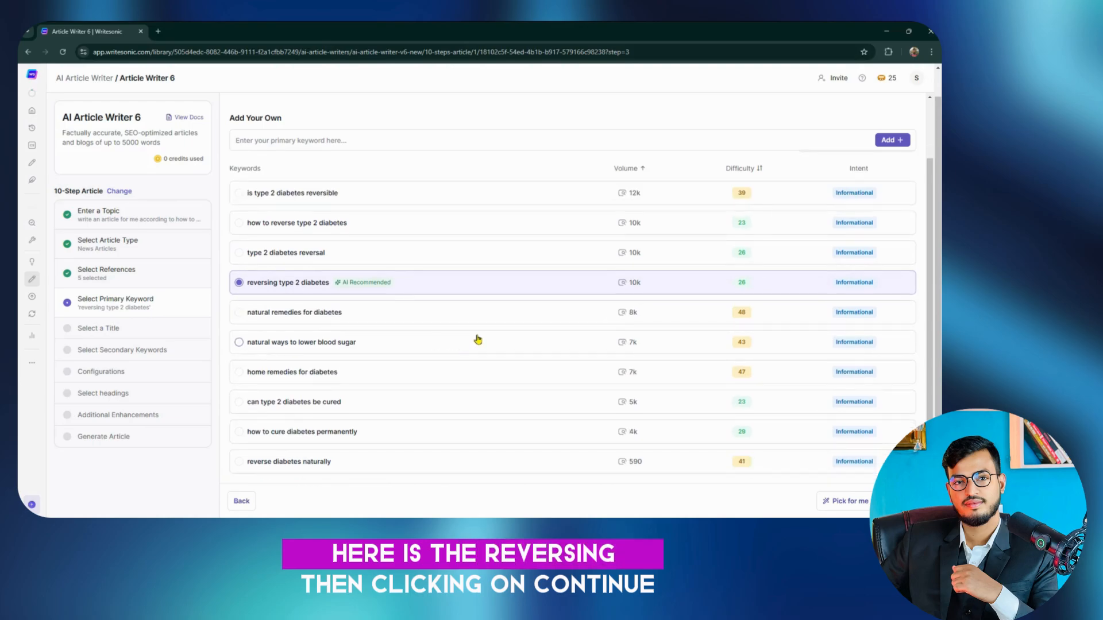
click(899, 501)
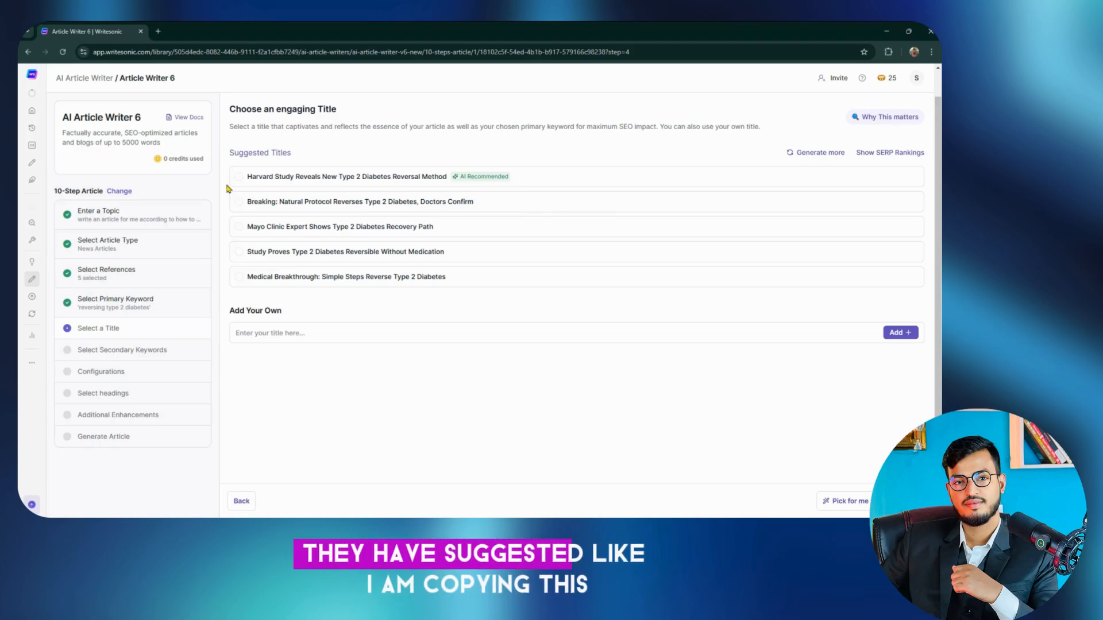
click(256, 184)
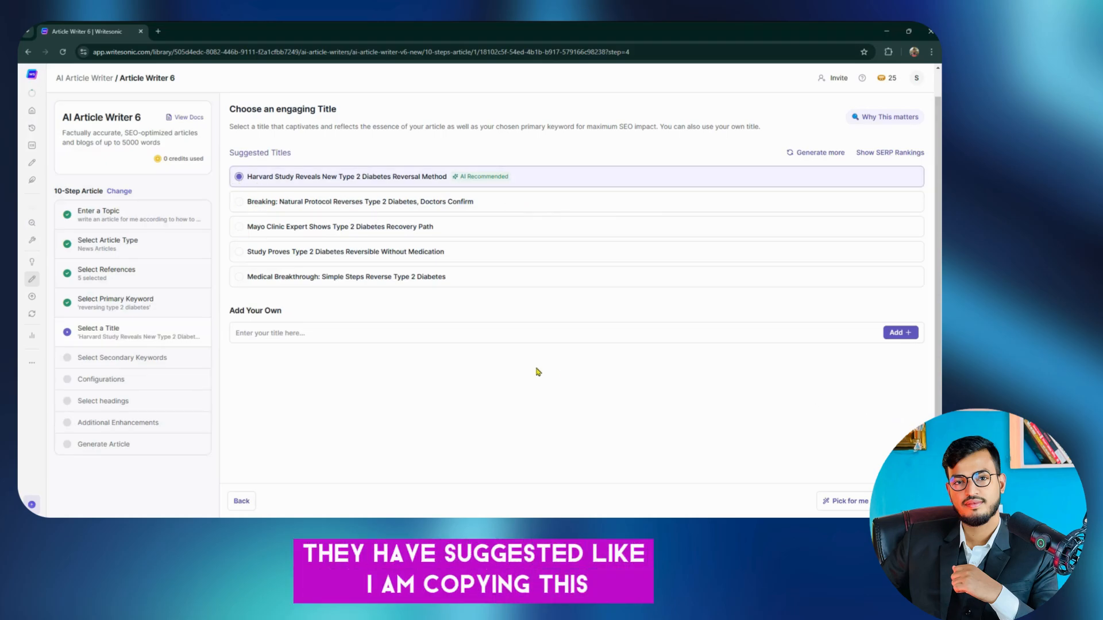
drag(264, 310, 352, 319)
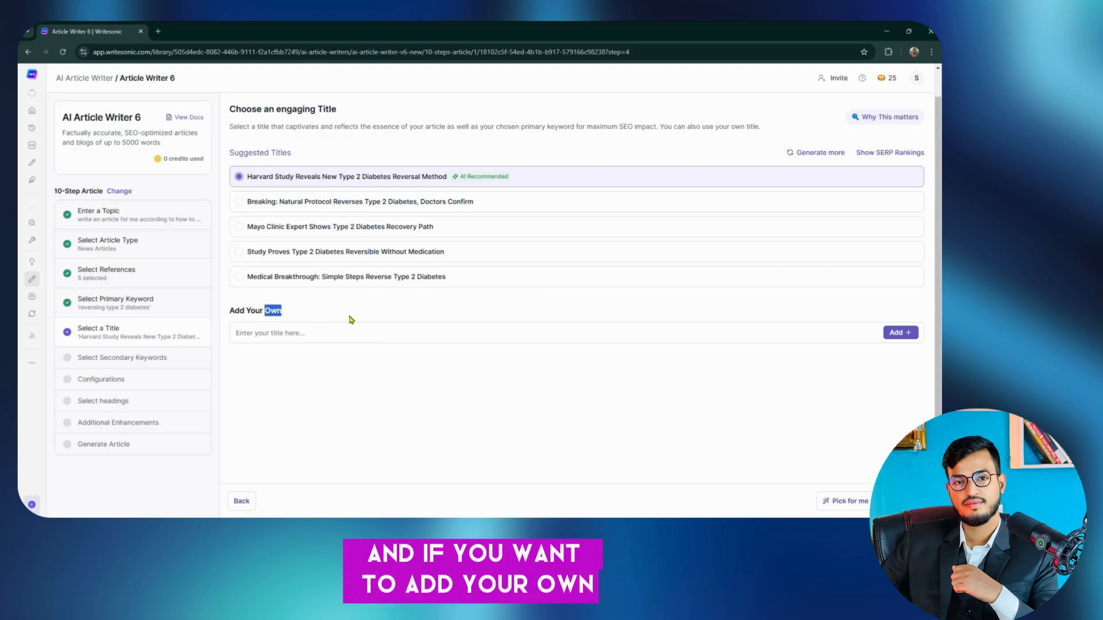
click(292, 328)
text(aa)
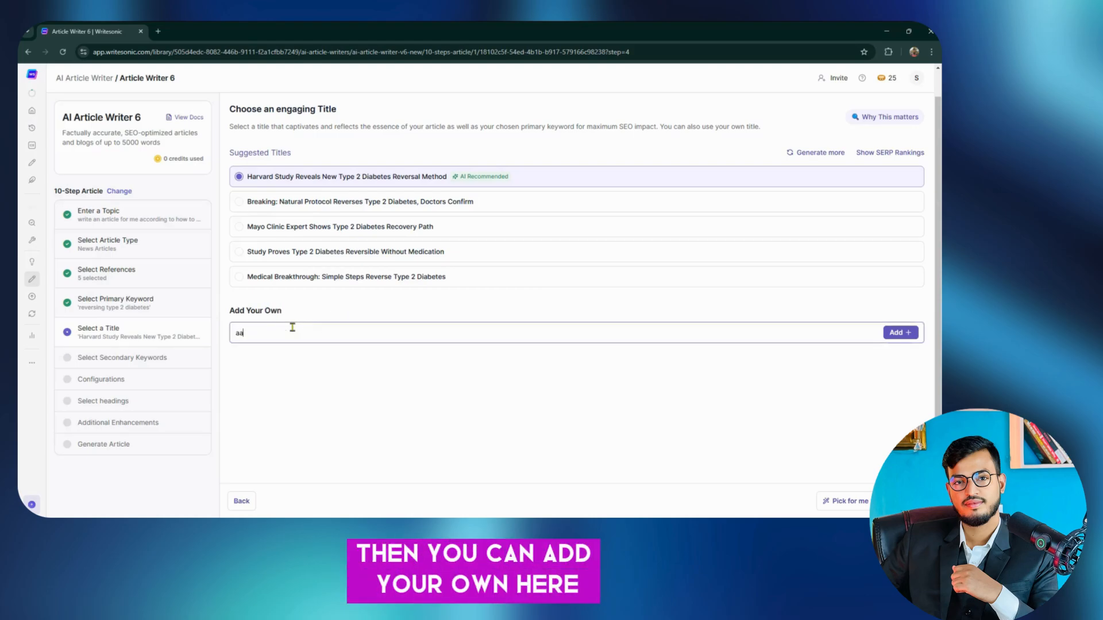
text(sdada)
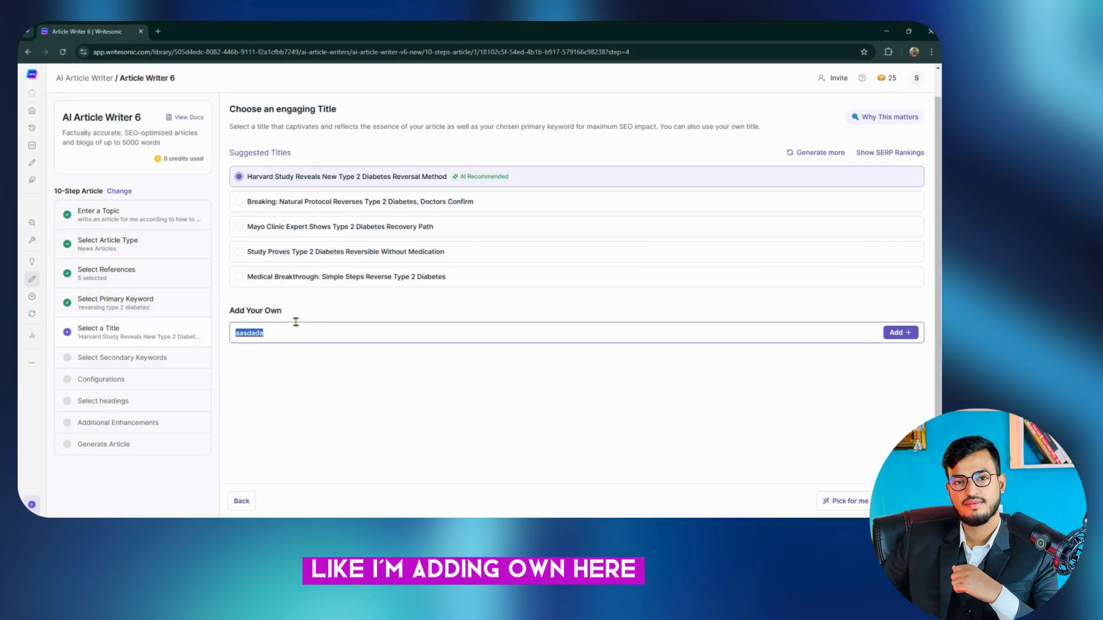
key(BackSpace)
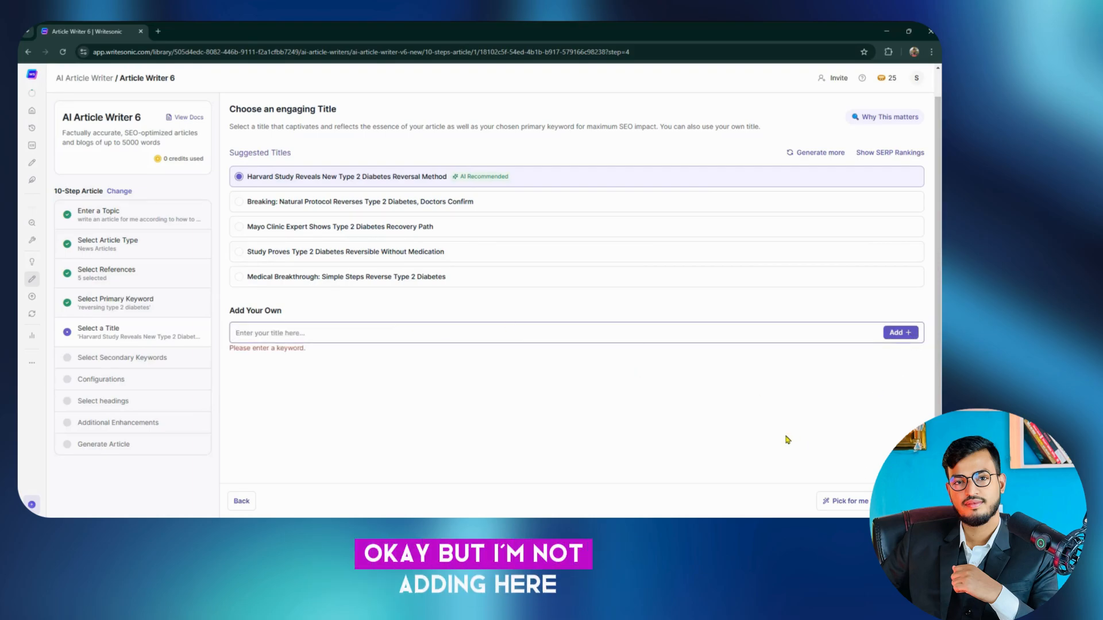
Step: Continue to the secondary keywords, check the recommended ones and try to proceed without selecting any
click(901, 500)
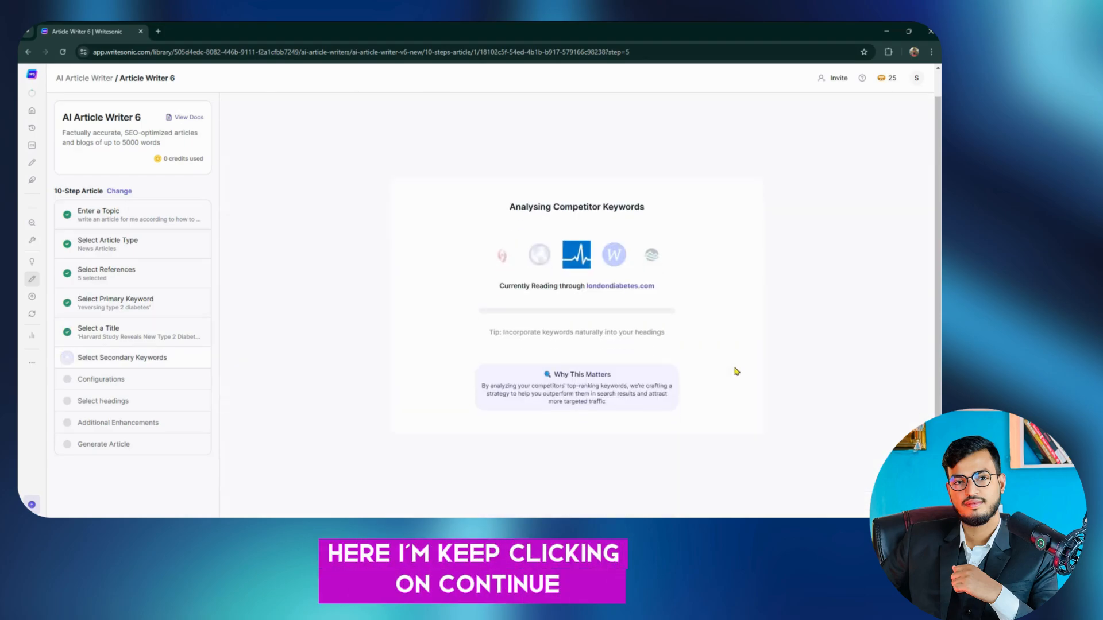
drag(545, 207, 655, 213)
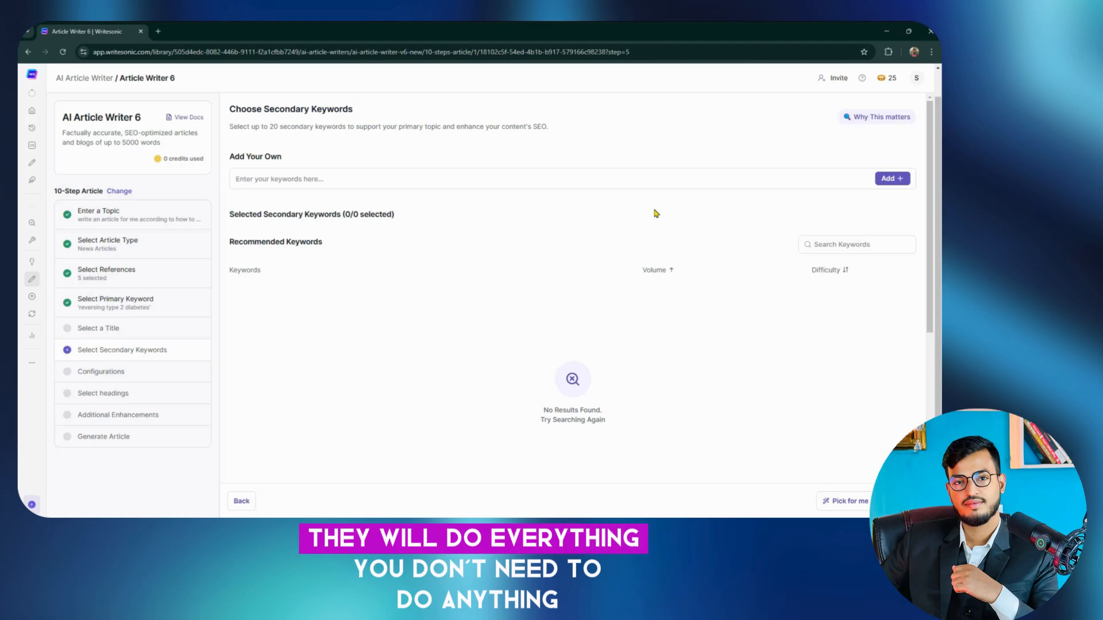
scroll(704, 341, down, 5)
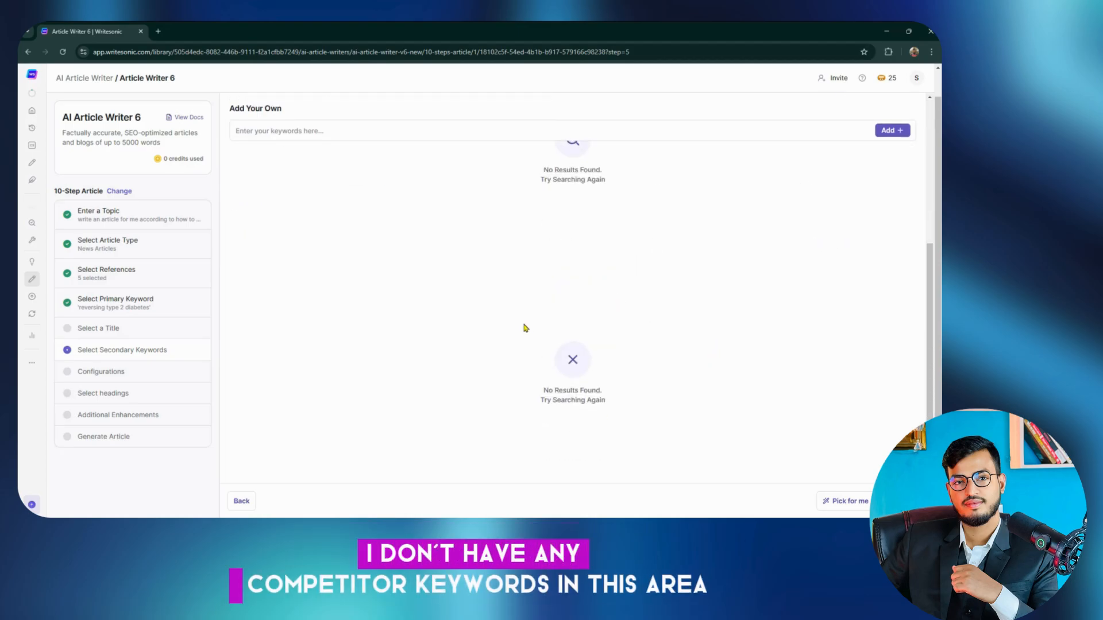
scroll(524, 328, up, 5)
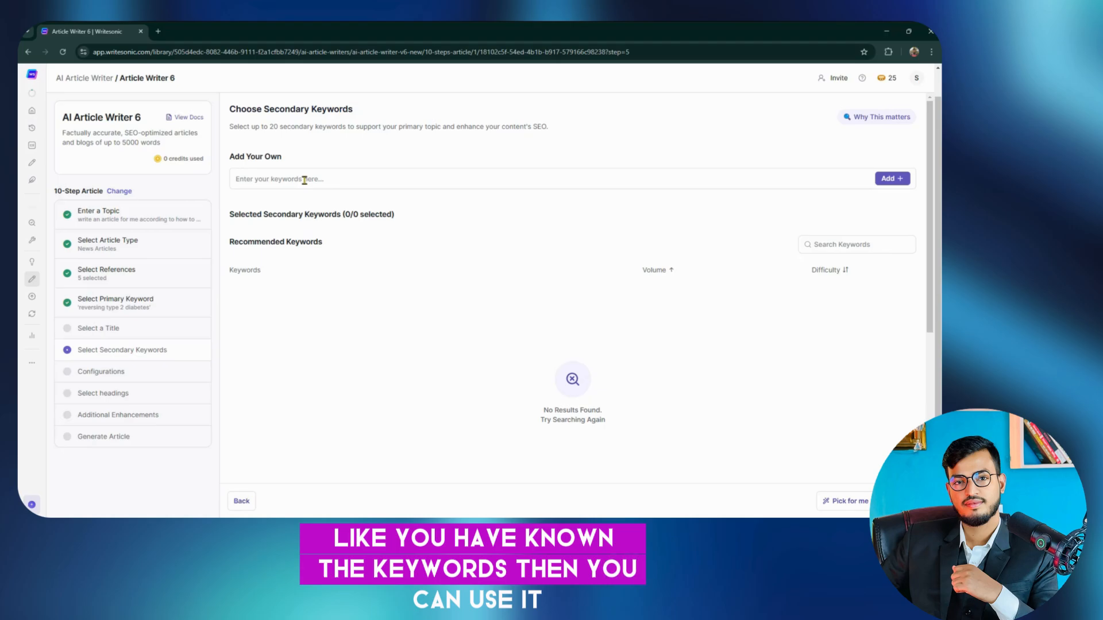
scroll(581, 259, down, 2)
click(899, 501)
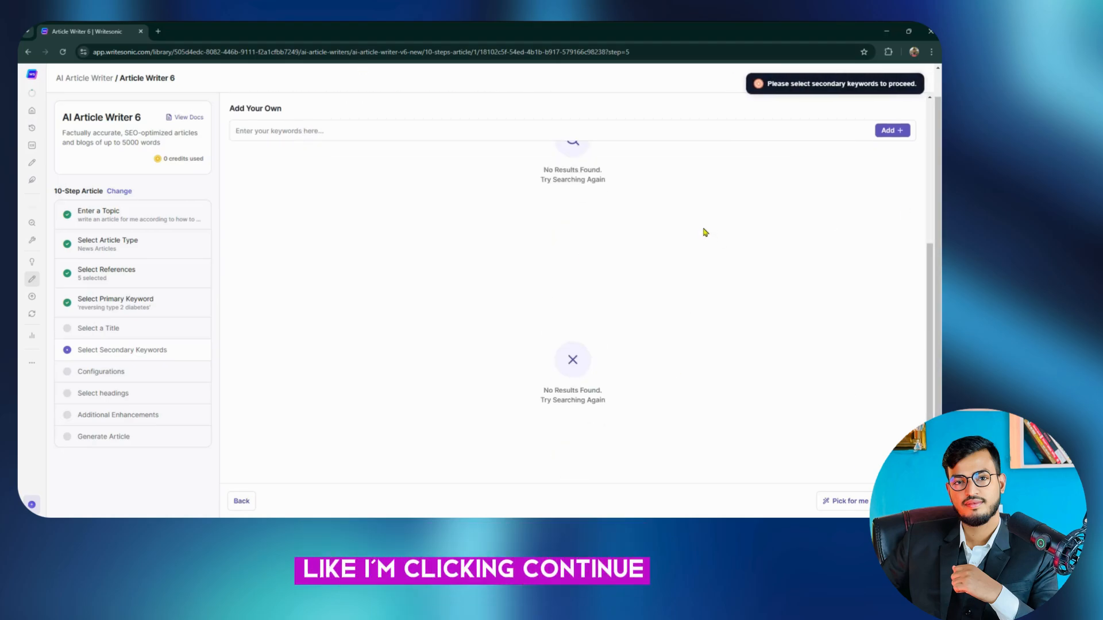
Step: Add "Type 2 diabetes" as a custom secondary keyword and continue to the article configurations
scroll(705, 232, up, 1)
click(362, 179)
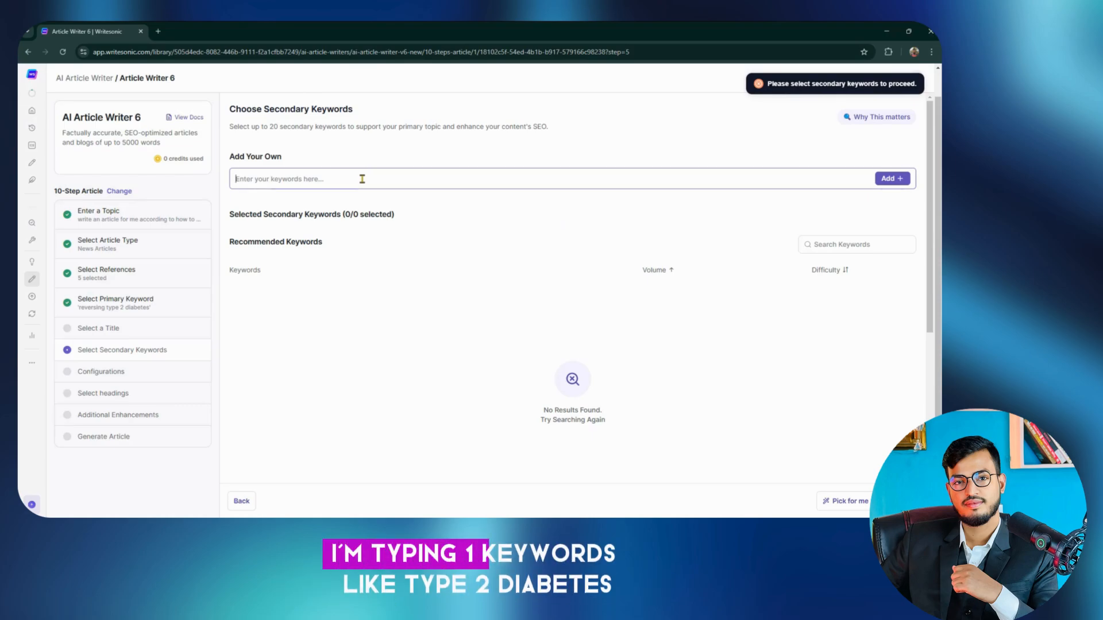
text(Type)
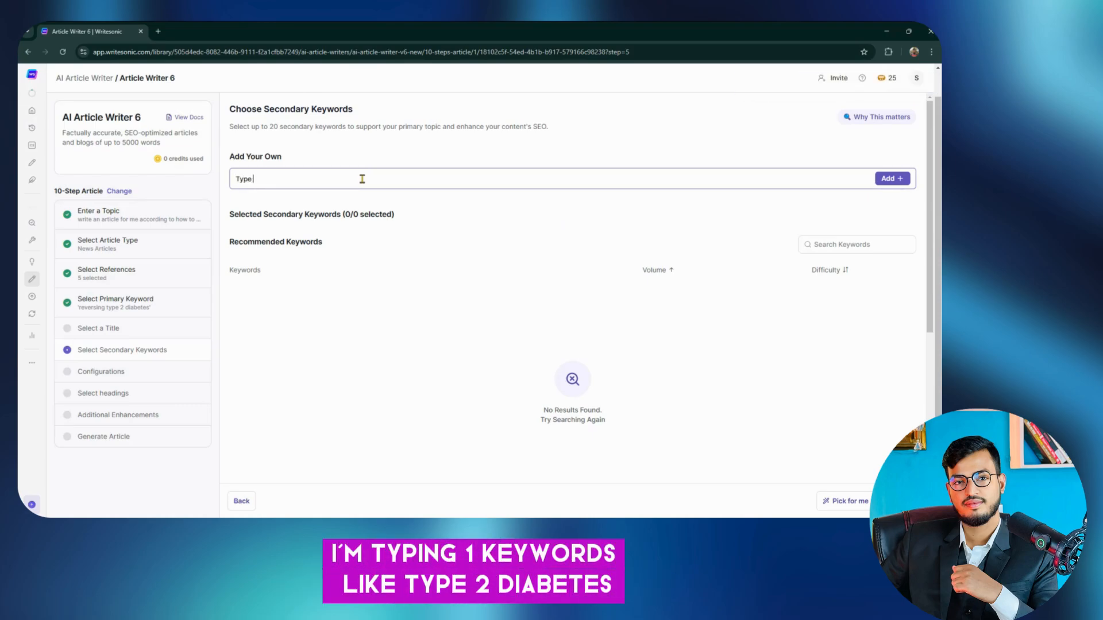
text( 2 diabetes)
click(267, 274)
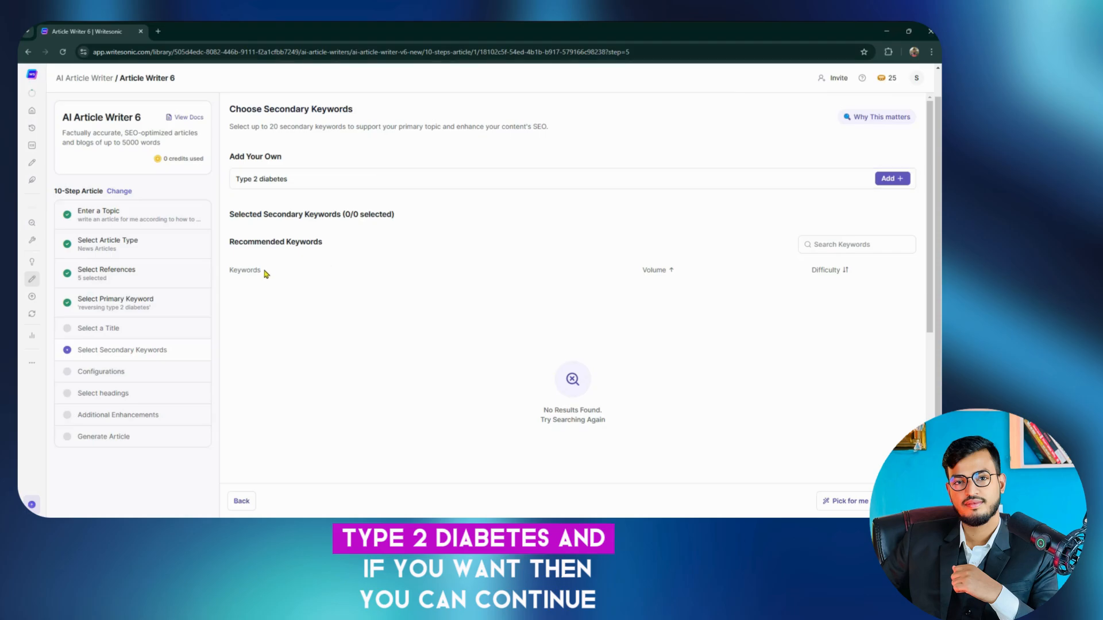
scroll(733, 384, down, 5)
scroll(689, 209, up, 2)
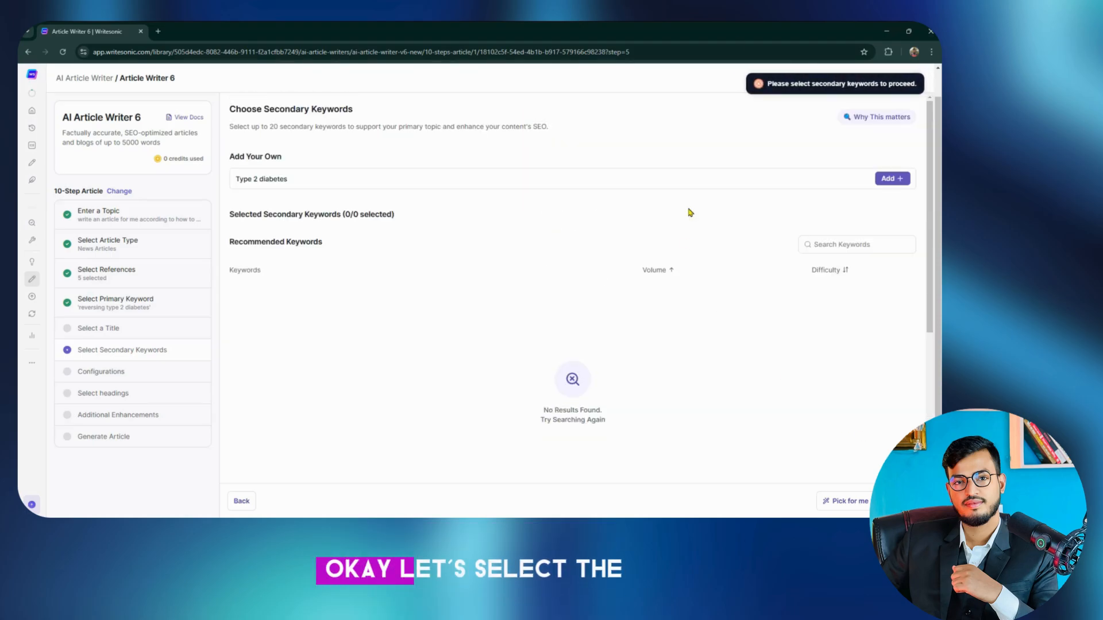
click(882, 183)
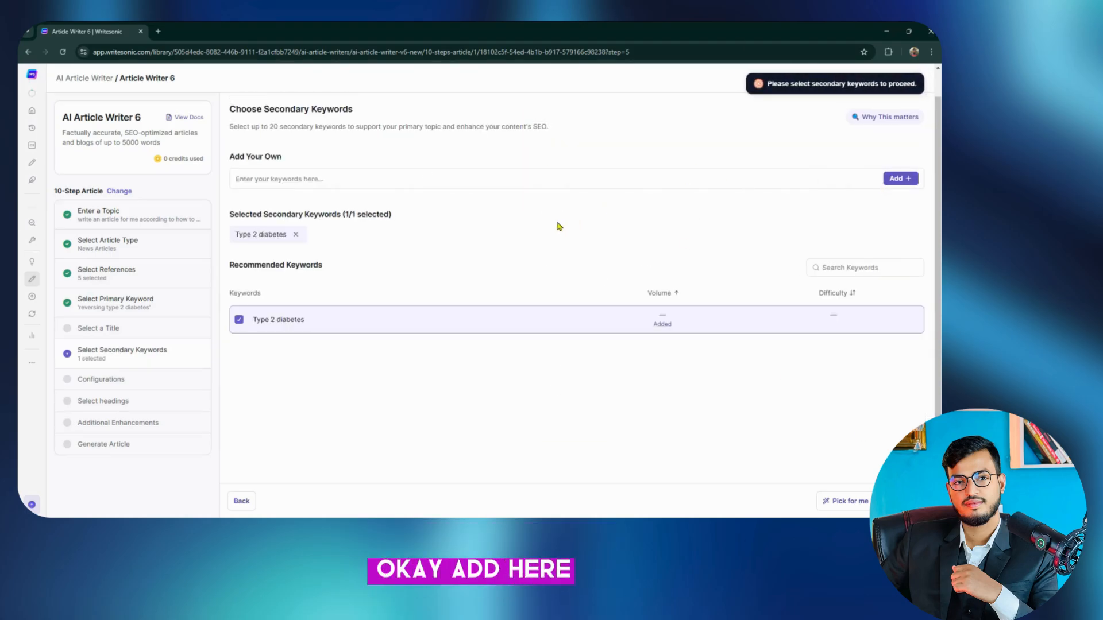
drag(301, 214, 419, 225)
click(689, 339)
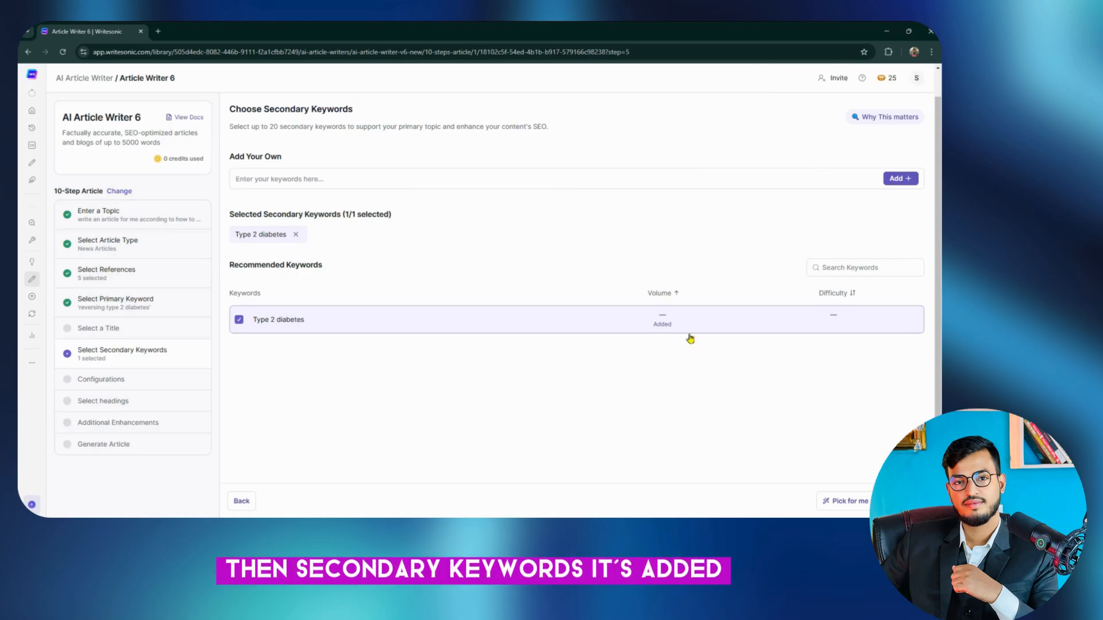
click(903, 501)
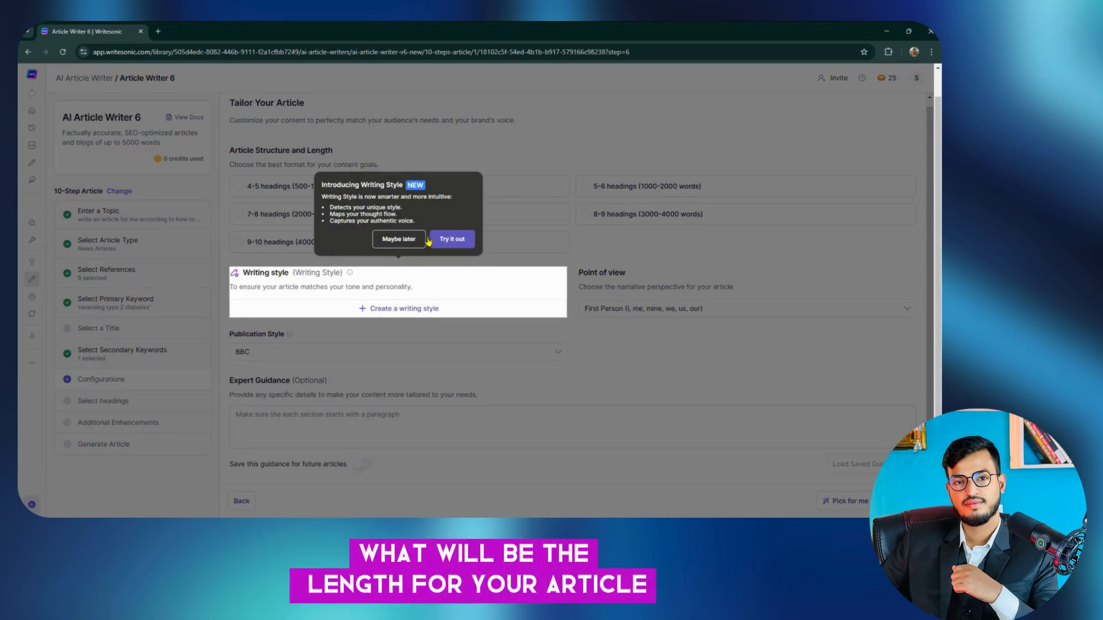
Step: Dismiss the writing style introduction, set the article length to 4-5 headings (500-1000 words) and continue
click(383, 240)
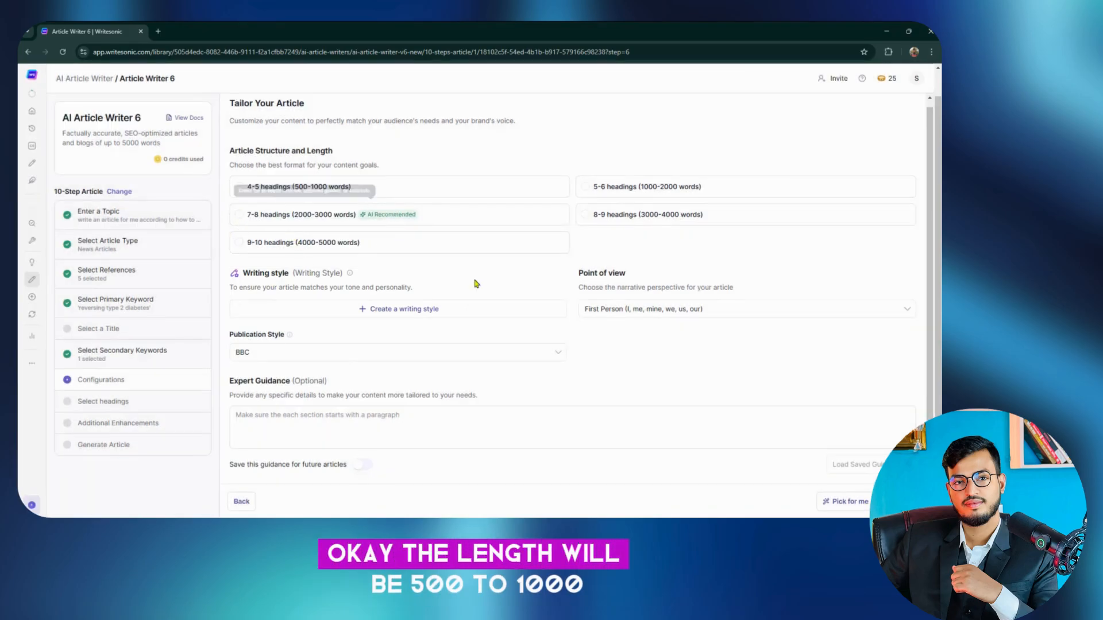
click(241, 187)
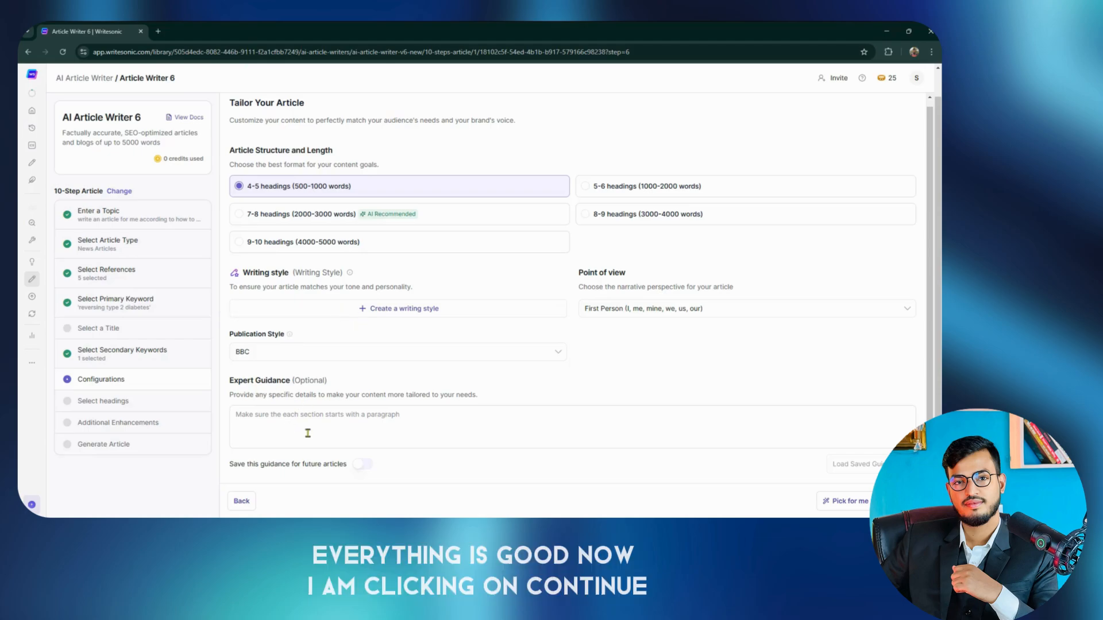
scroll(574, 287, down, 2)
click(903, 390)
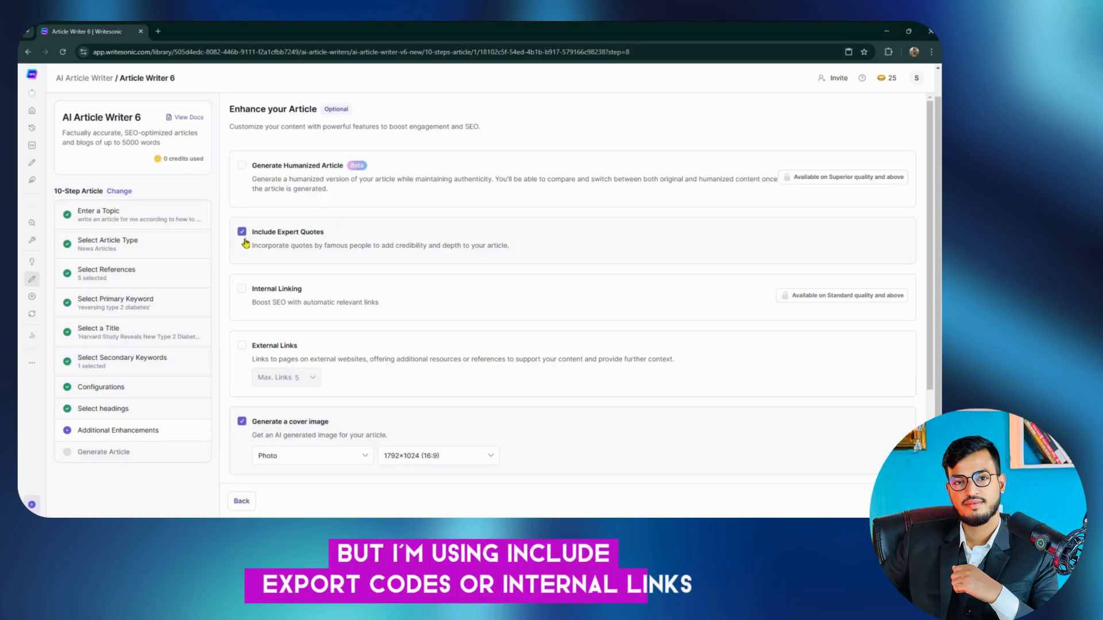
Step: Examine the available sizes and image styles for the article's generated cover image
scroll(480, 305, down, 2)
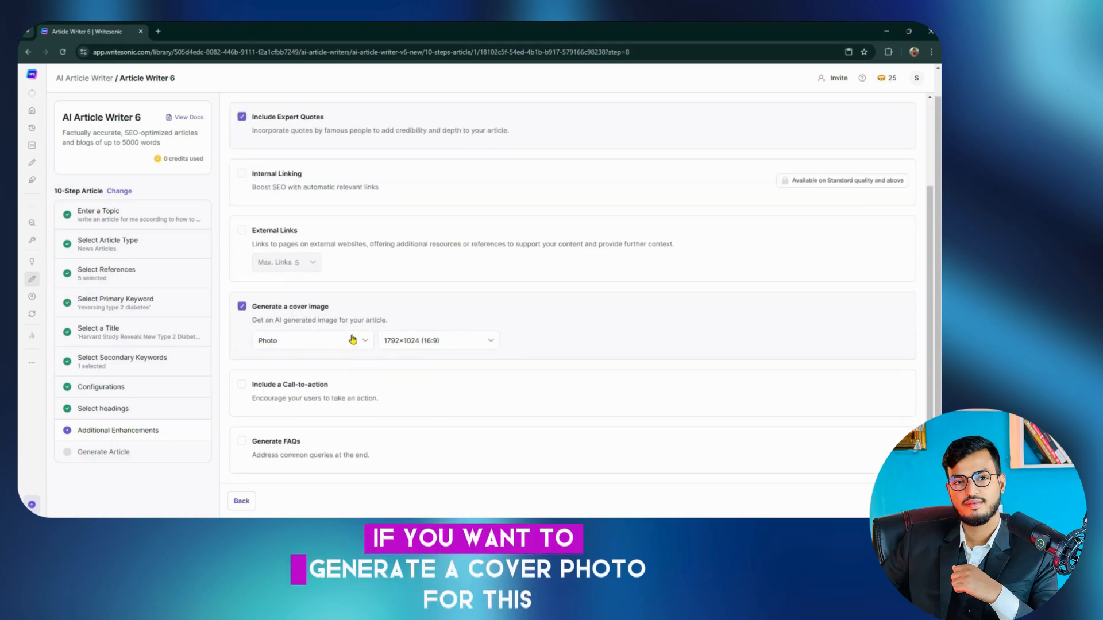
click(457, 341)
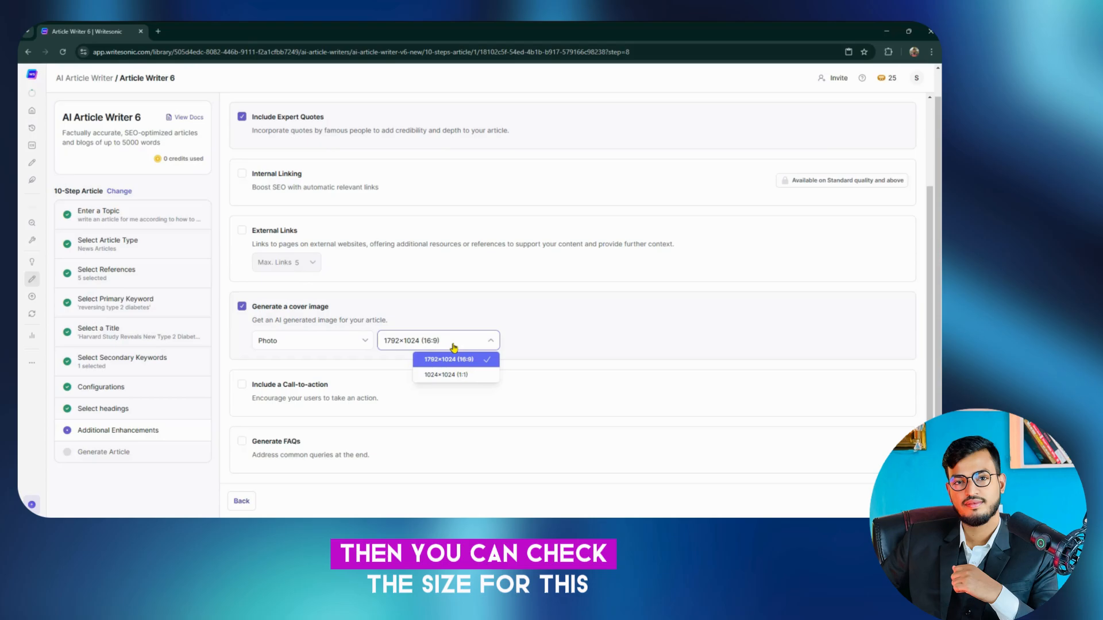
click(336, 347)
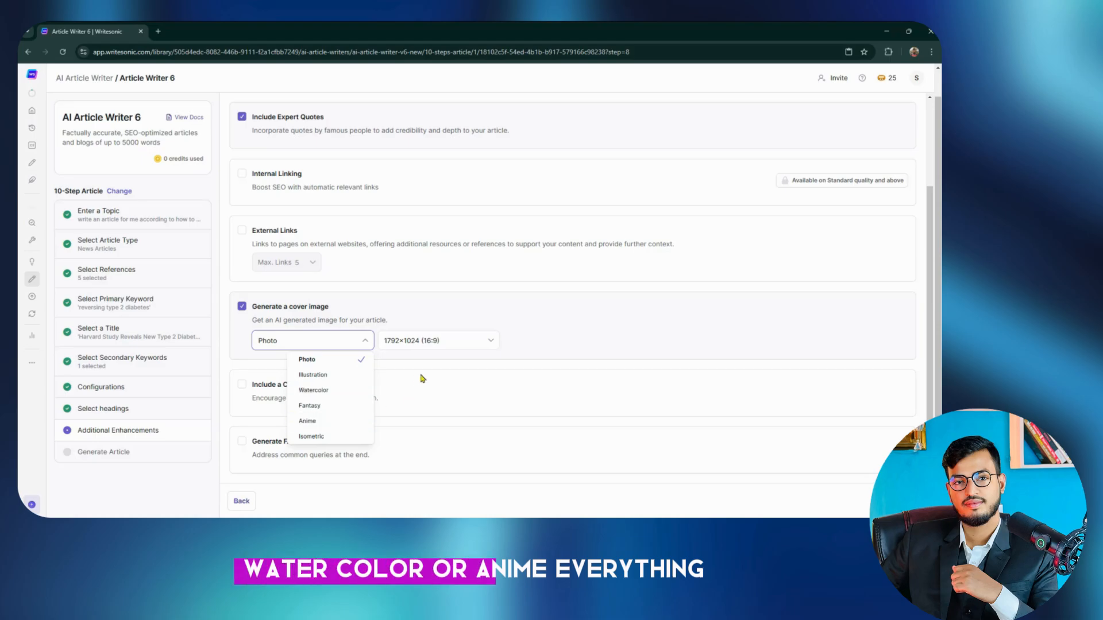
click(550, 340)
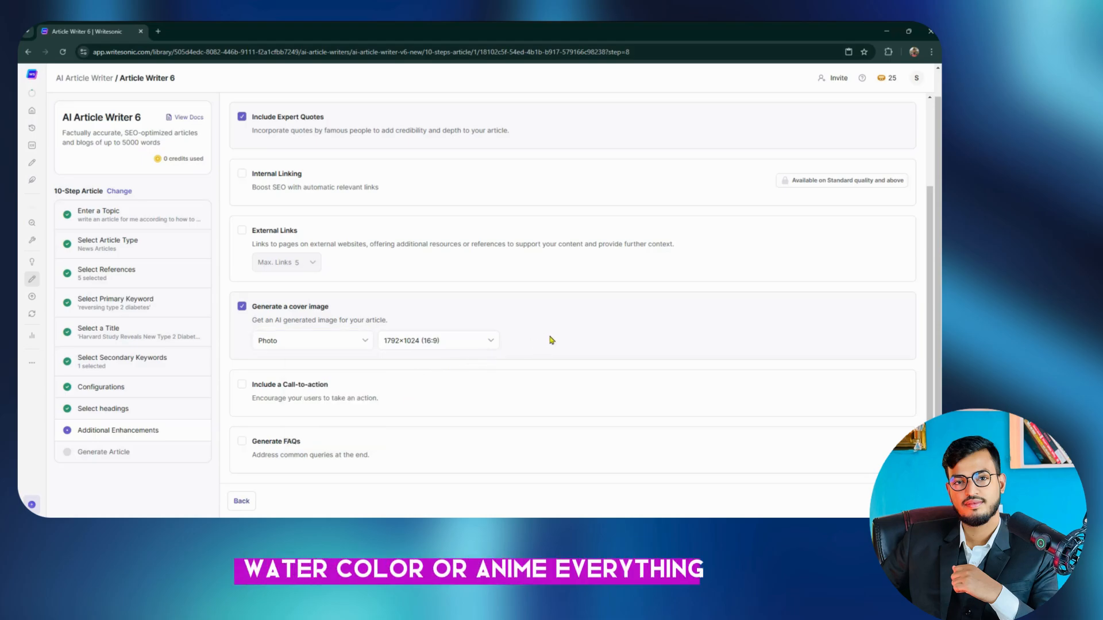
Step: Enable FAQ generation, leave the call-to-action option off and continue to start generating the article
click(242, 443)
click(245, 393)
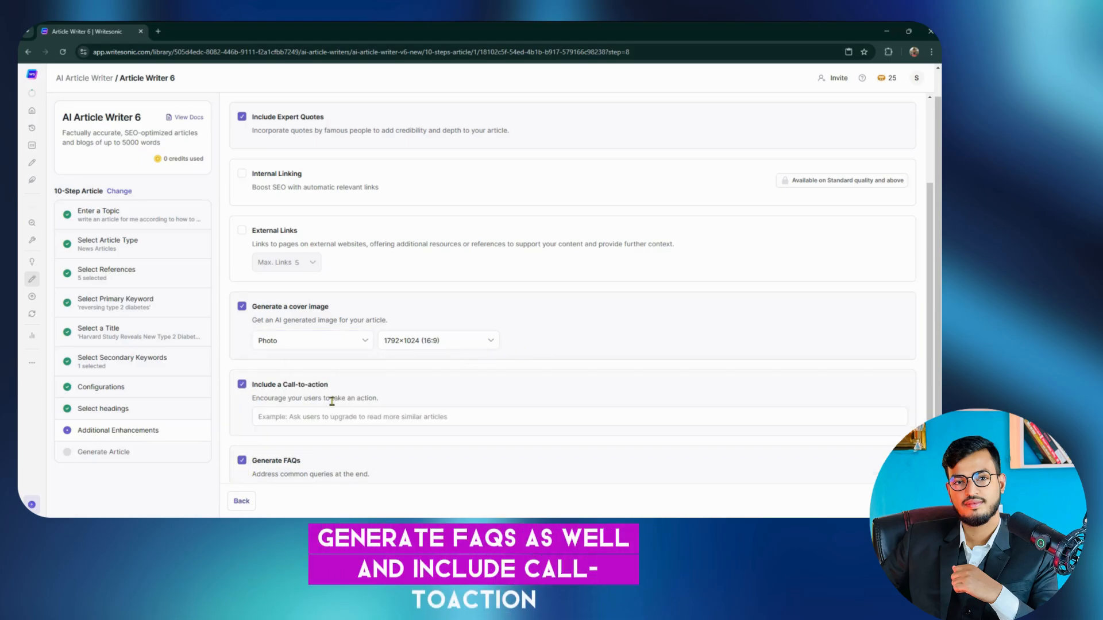
scroll(356, 397, down, 1)
click(381, 396)
click(245, 365)
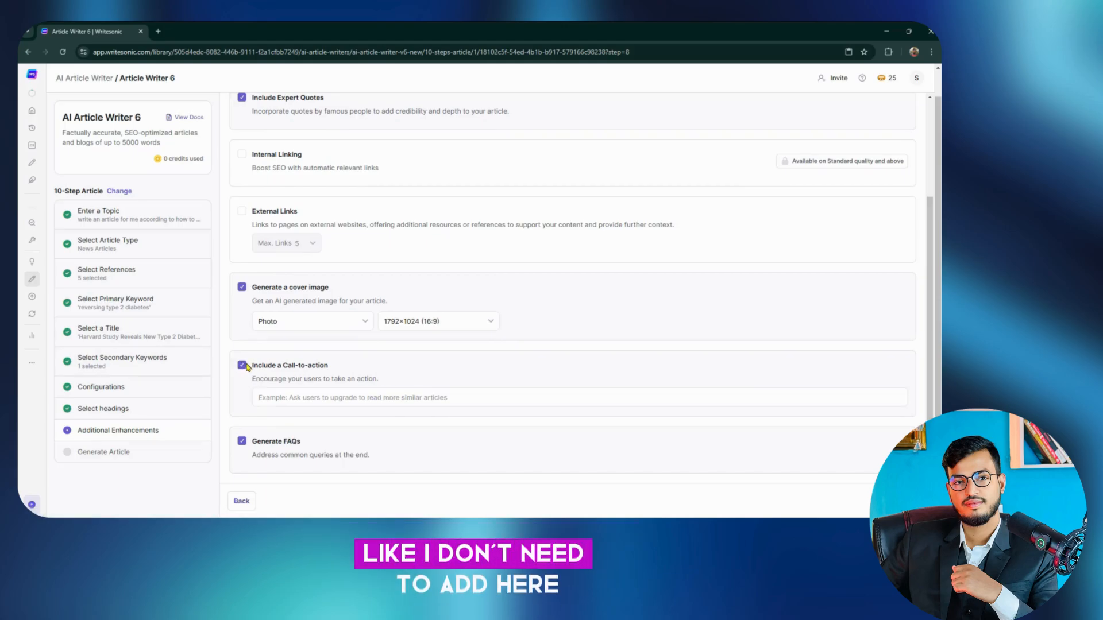
click(243, 366)
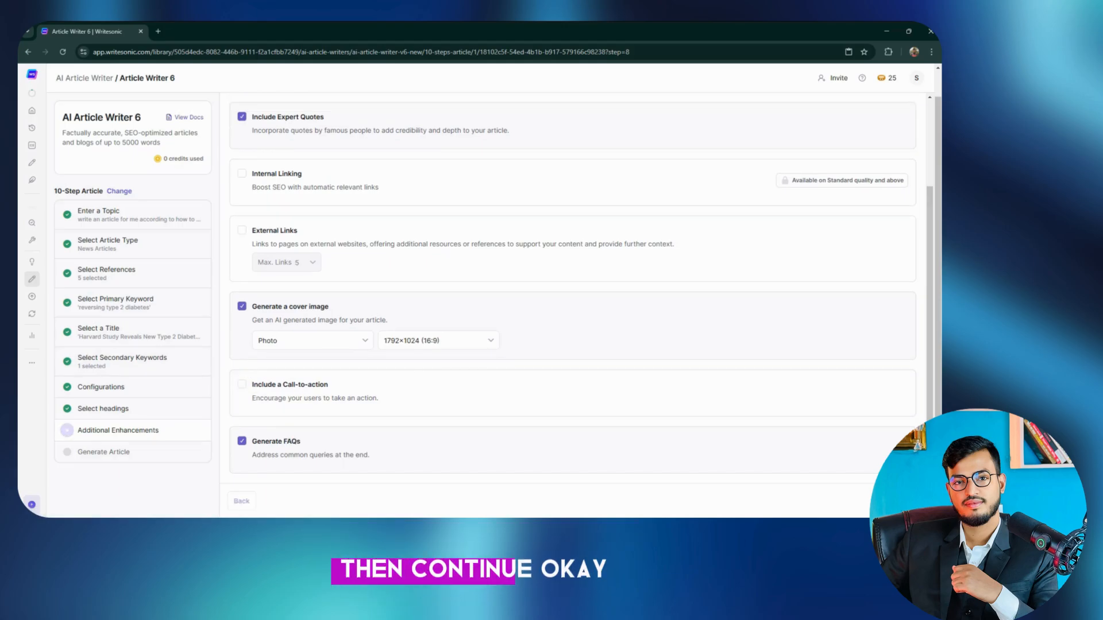
click(889, 501)
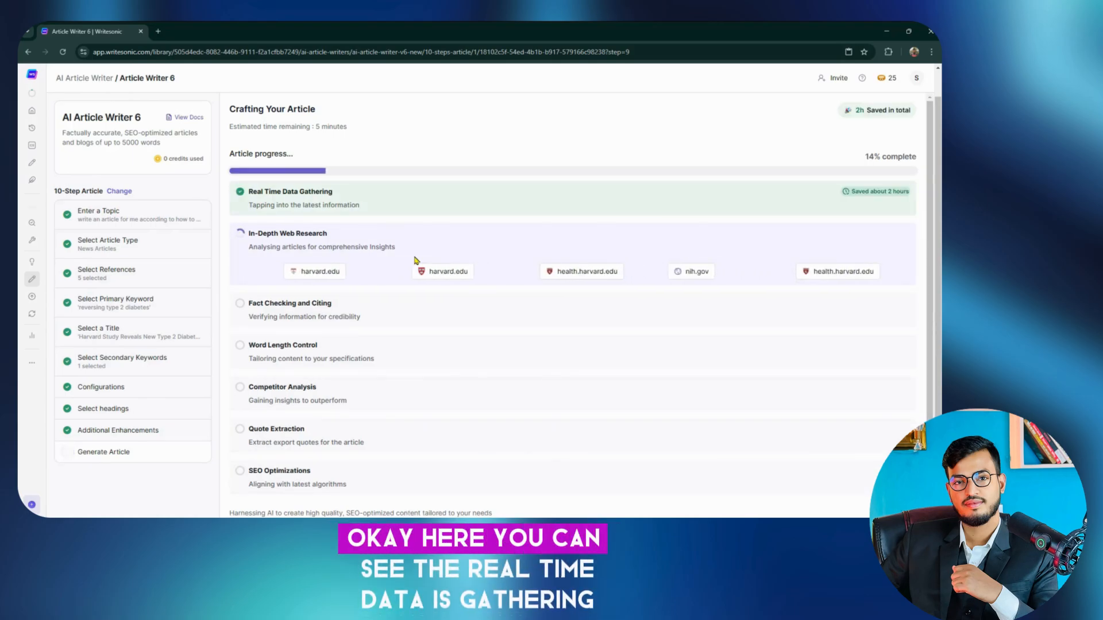
Step: Examine the article generation stages, from real-time data gathering and web research to word length control and competitor analysis
drag(322, 191, 322, 192)
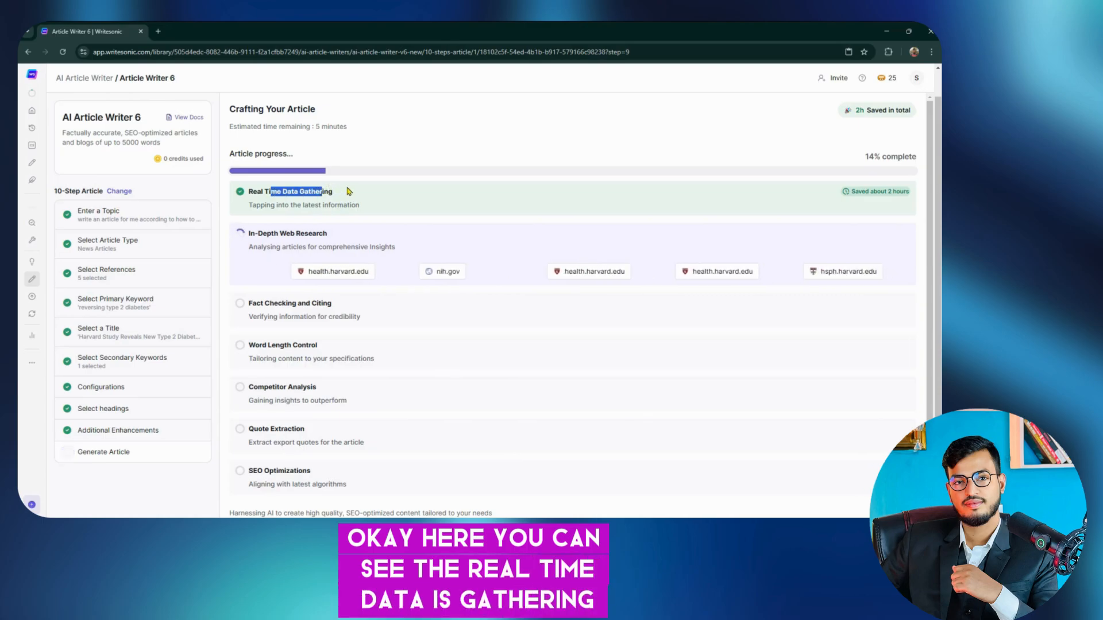
scroll(293, 308, down, 1)
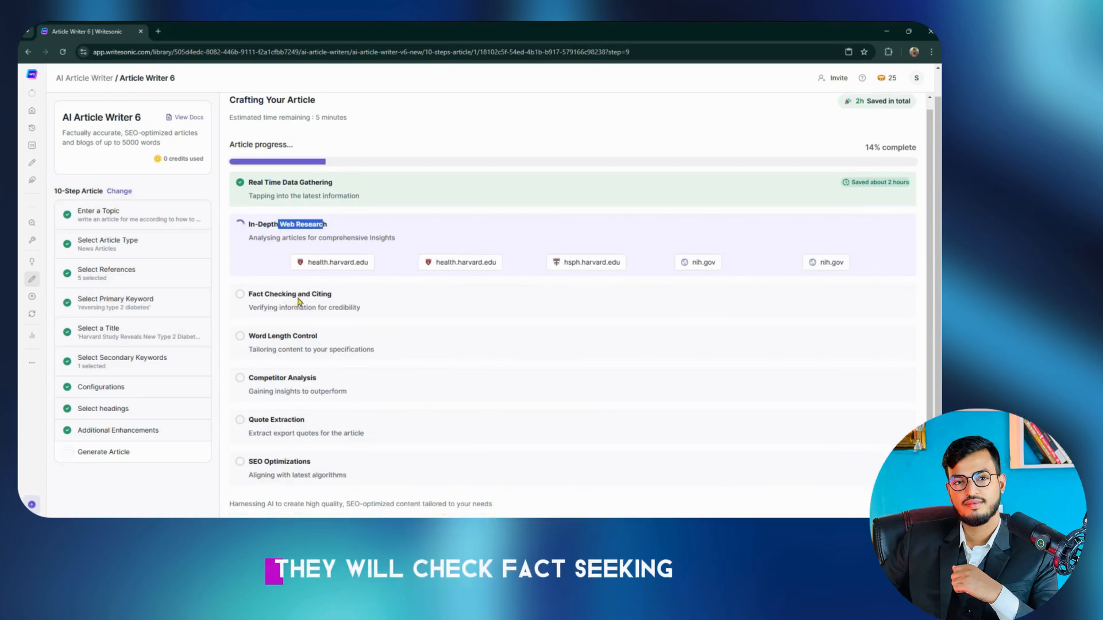
drag(267, 336, 337, 341)
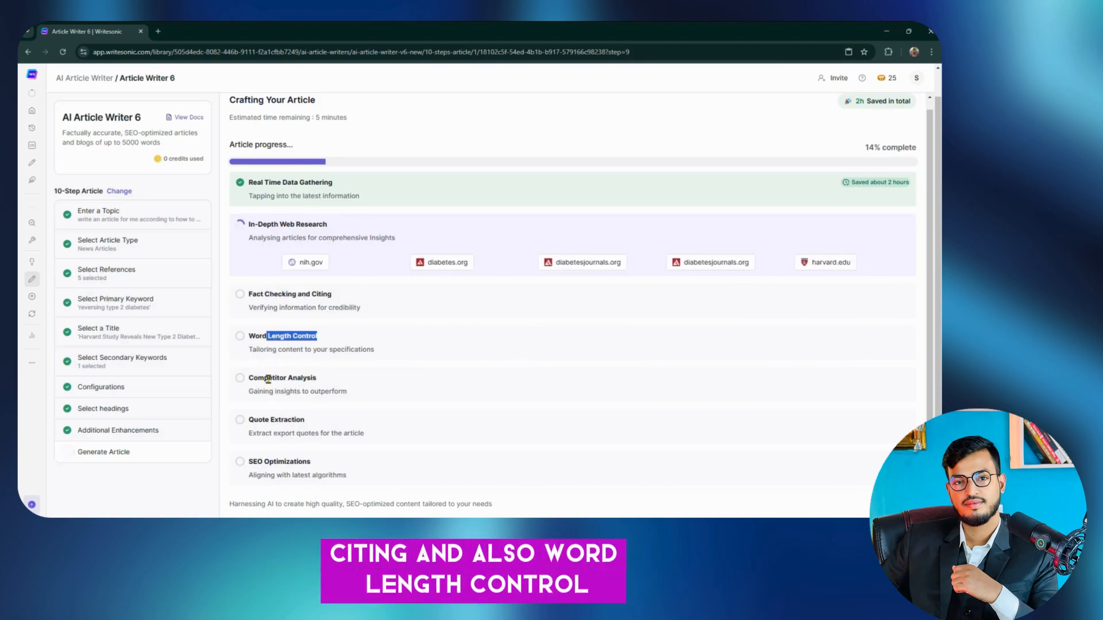
drag(269, 377, 355, 419)
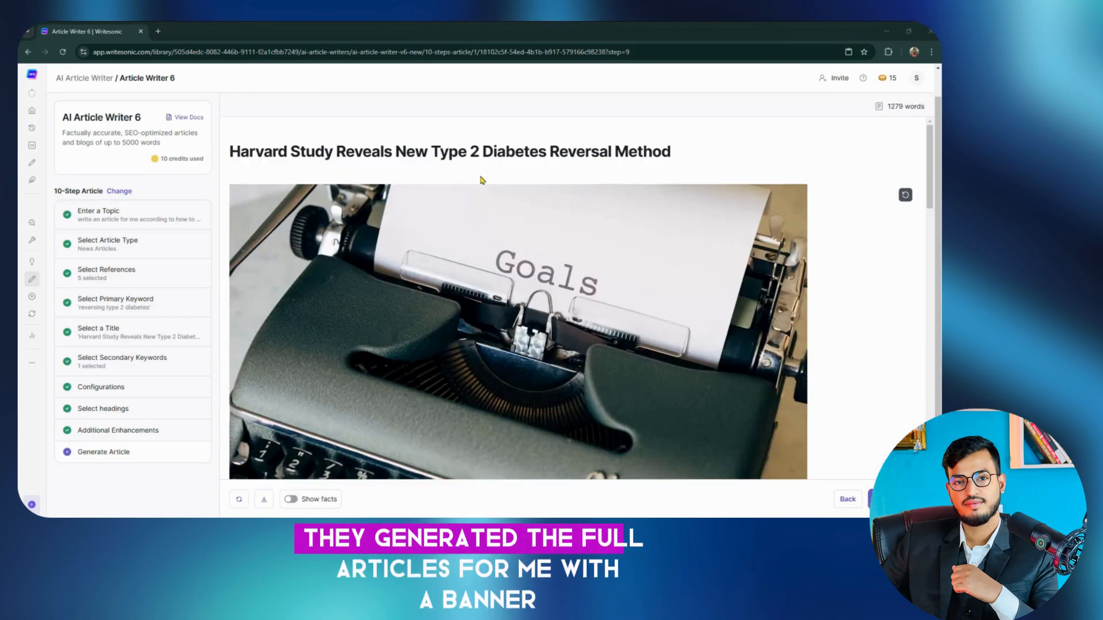
Step: Review the generated article from its cover image through to the FAQs, dismissing the experience rating request
scroll(483, 181, down, 5)
scroll(484, 181, down, 6)
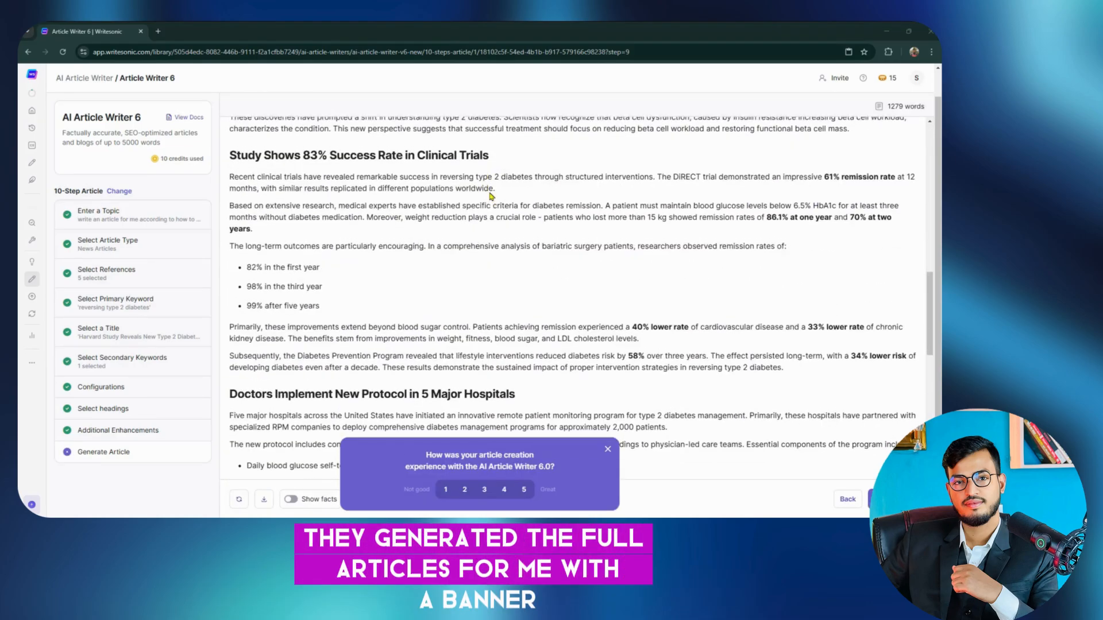
scroll(517, 218, up, 10)
scroll(518, 229, down, 5)
scroll(519, 228, down, 6)
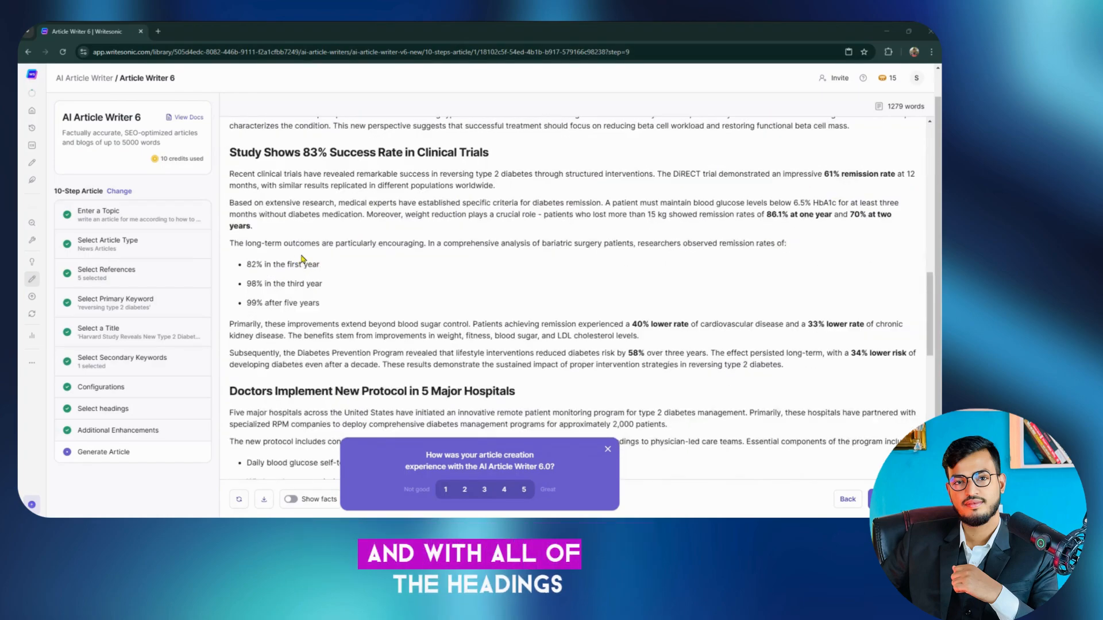
click(608, 449)
scroll(525, 328, down, 10)
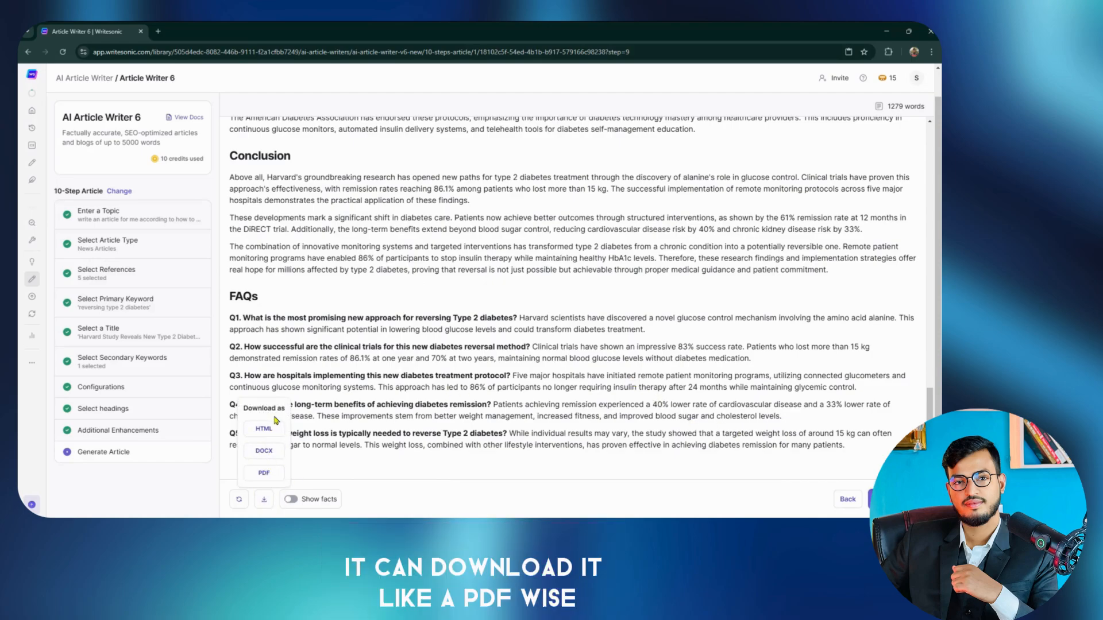
Step: Download the article as a PDF and open it in the document editor, without keeping citations in either
click(265, 473)
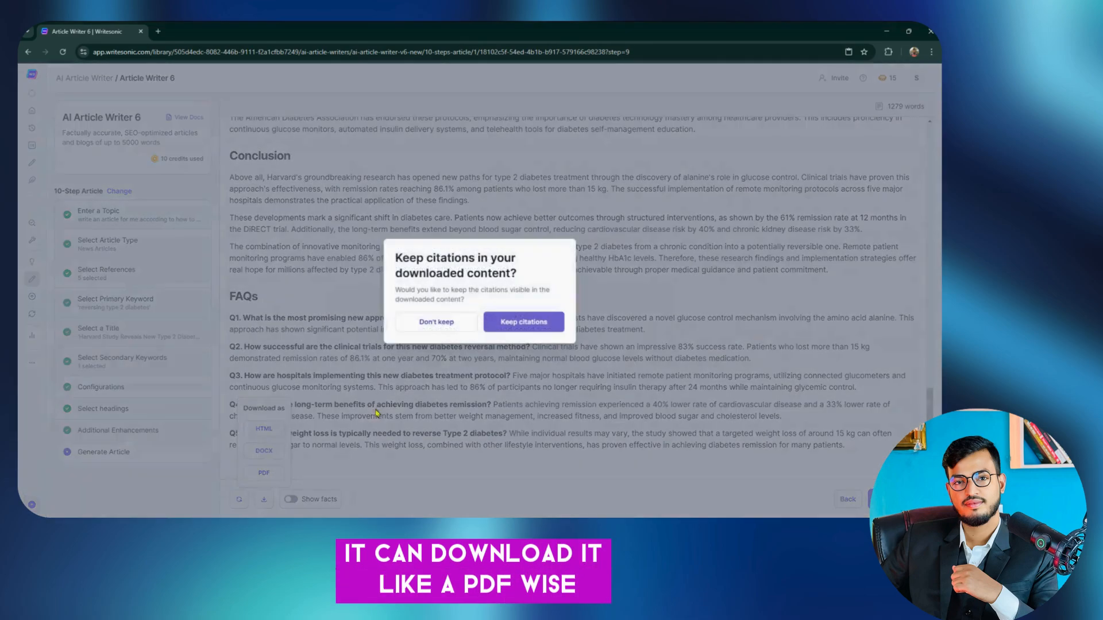
click(458, 327)
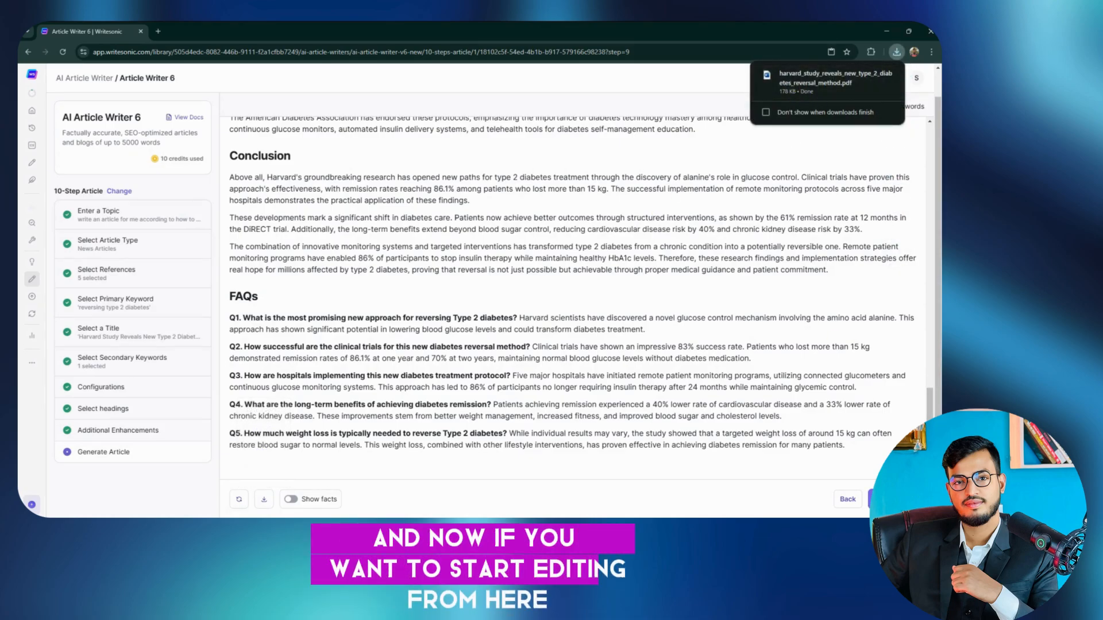
click(877, 499)
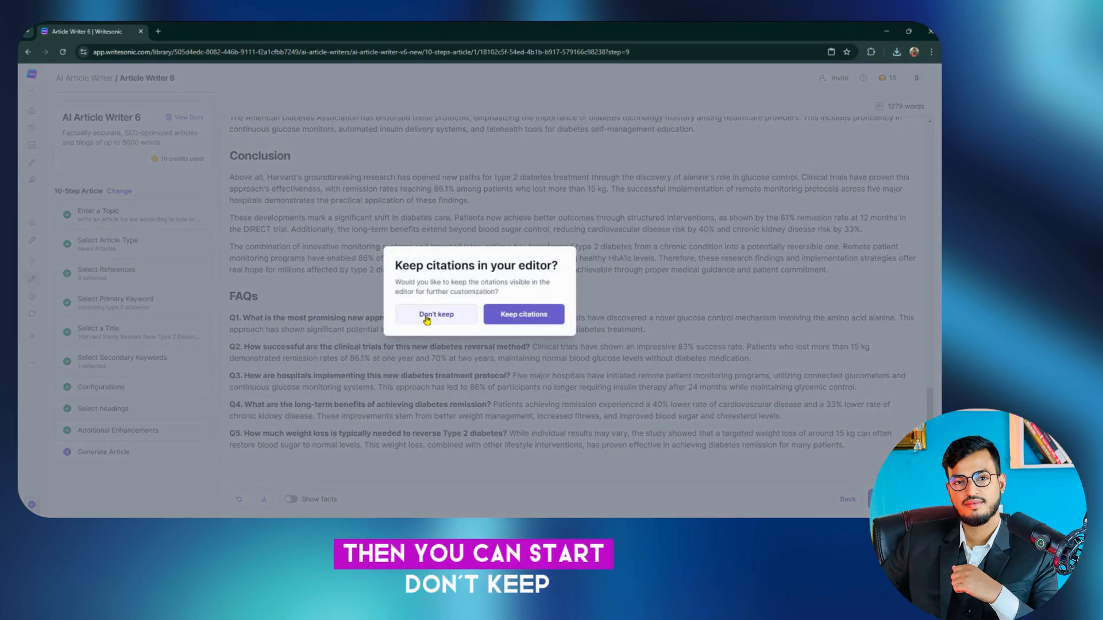
click(428, 319)
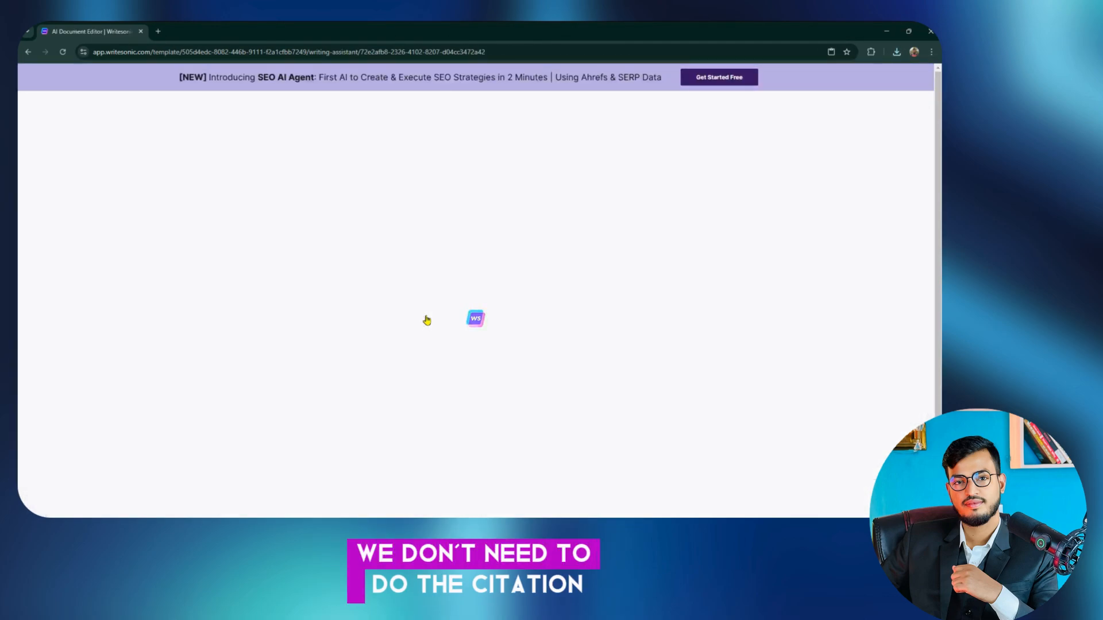
Step: Try adding random test text after the last FAQ answer at the document's end and delete it
scroll(357, 232, down, 20)
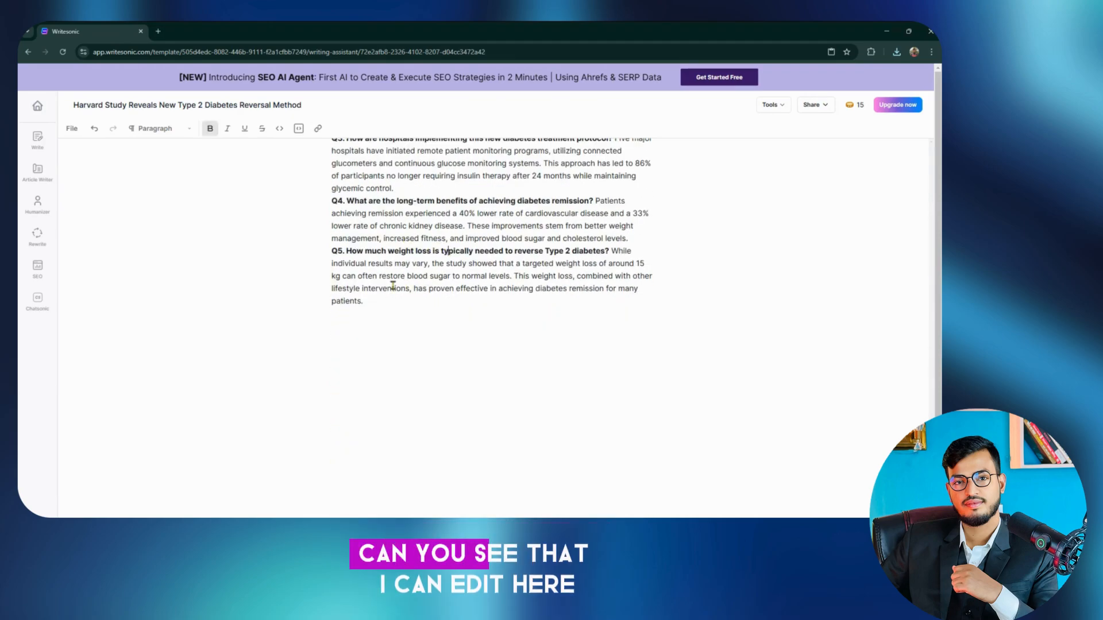
click(366, 301)
text(atients. )
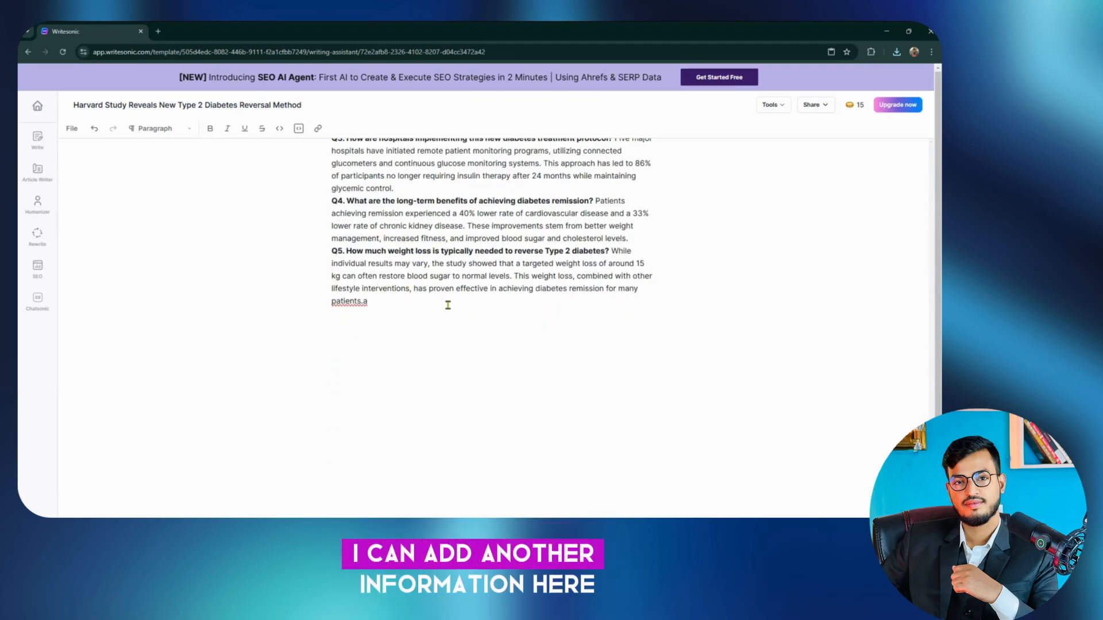
text(aakjasdjh)
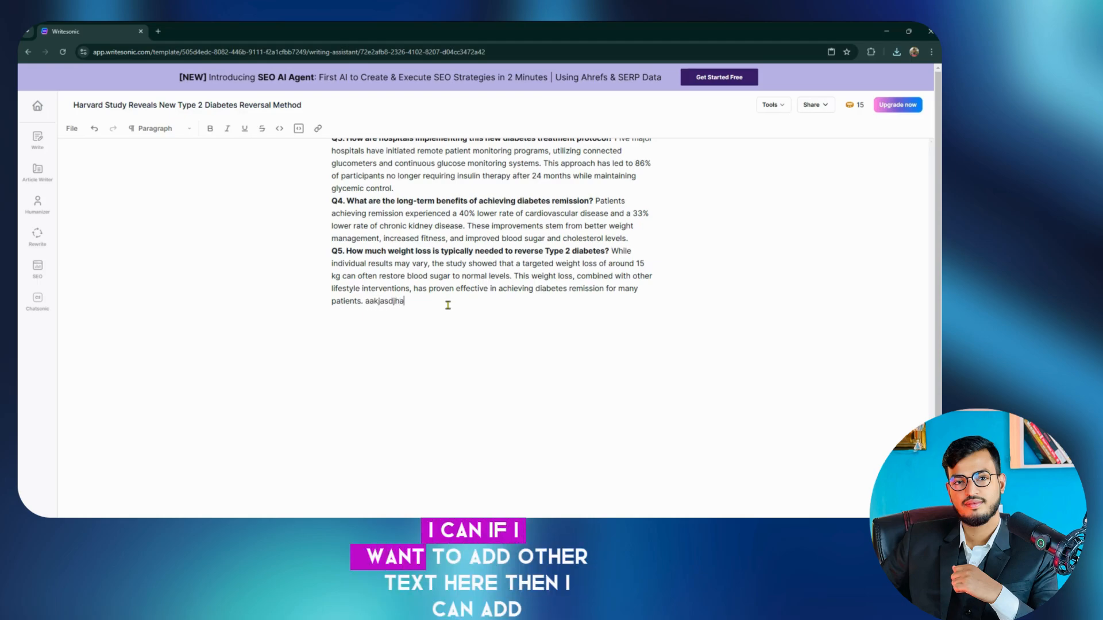
key(ctrl+BackSpace)
scroll(446, 305, up, 20)
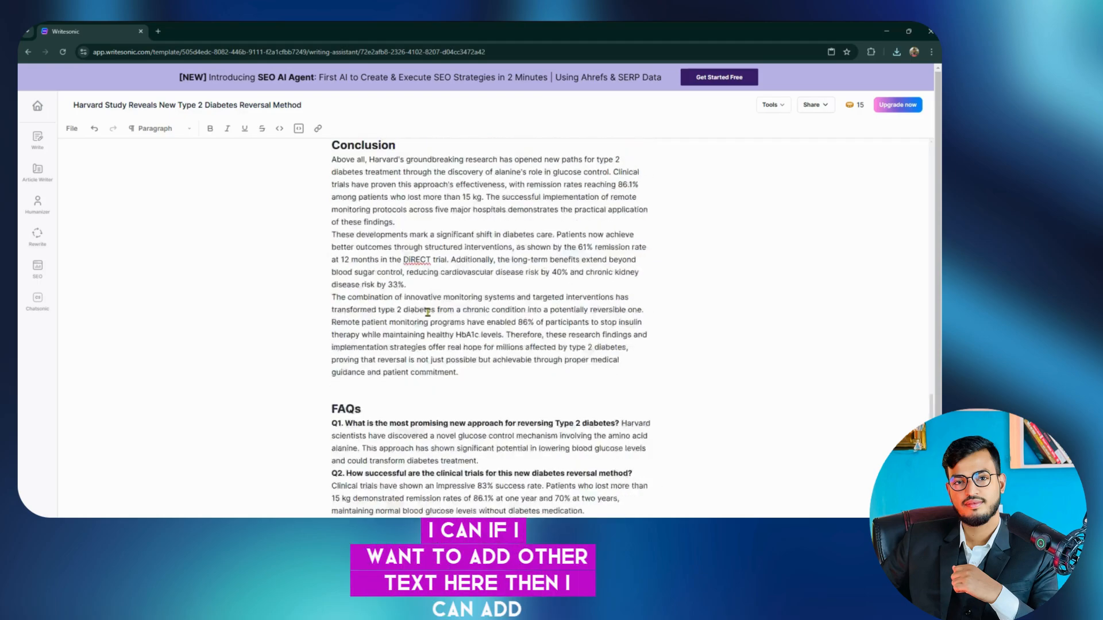
Step: Look through the editor's writing templates and their introductory tour, close the tour and check the Article Writer tool
click(42, 150)
click(618, 379)
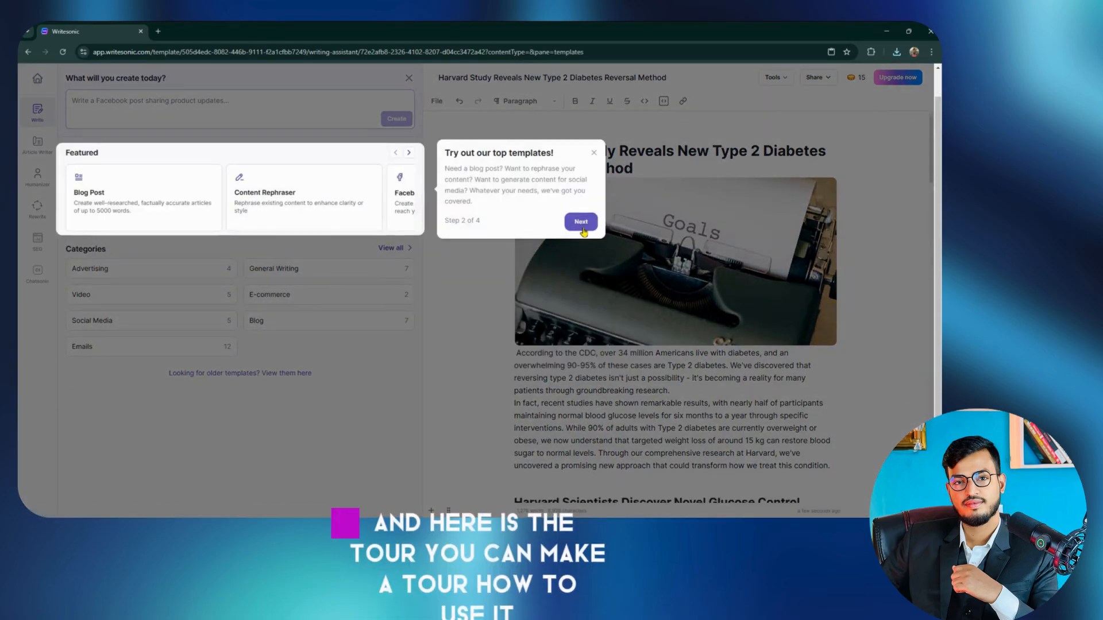
click(581, 228)
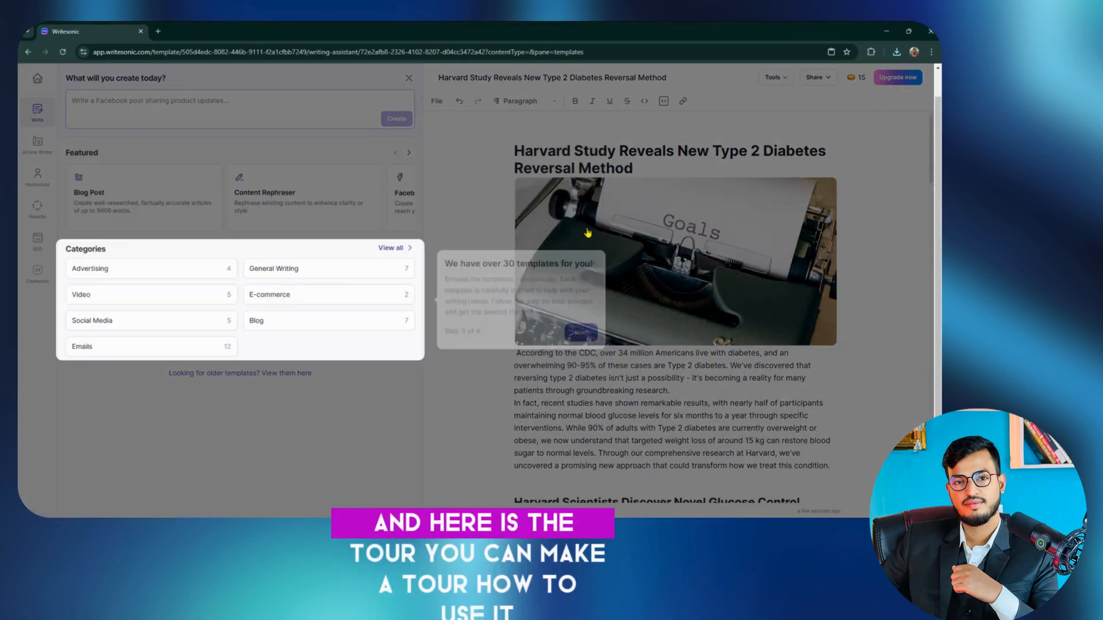
click(594, 265)
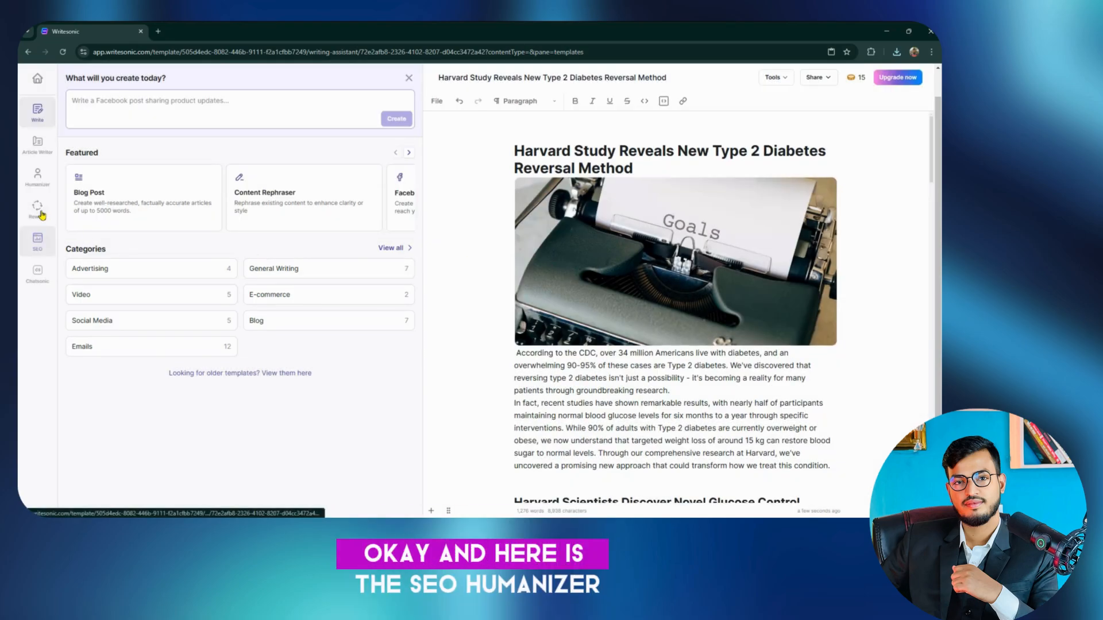
click(37, 144)
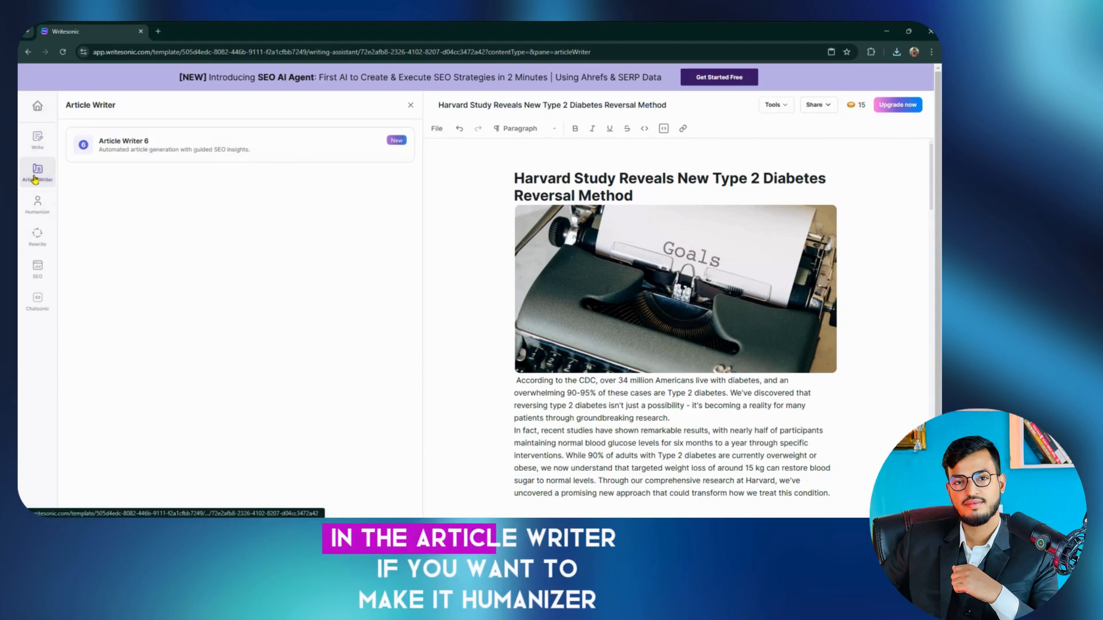
Step: Generate a humanized version of the full article with the AI Text Humanizer in English, without enhanced readability
click(38, 205)
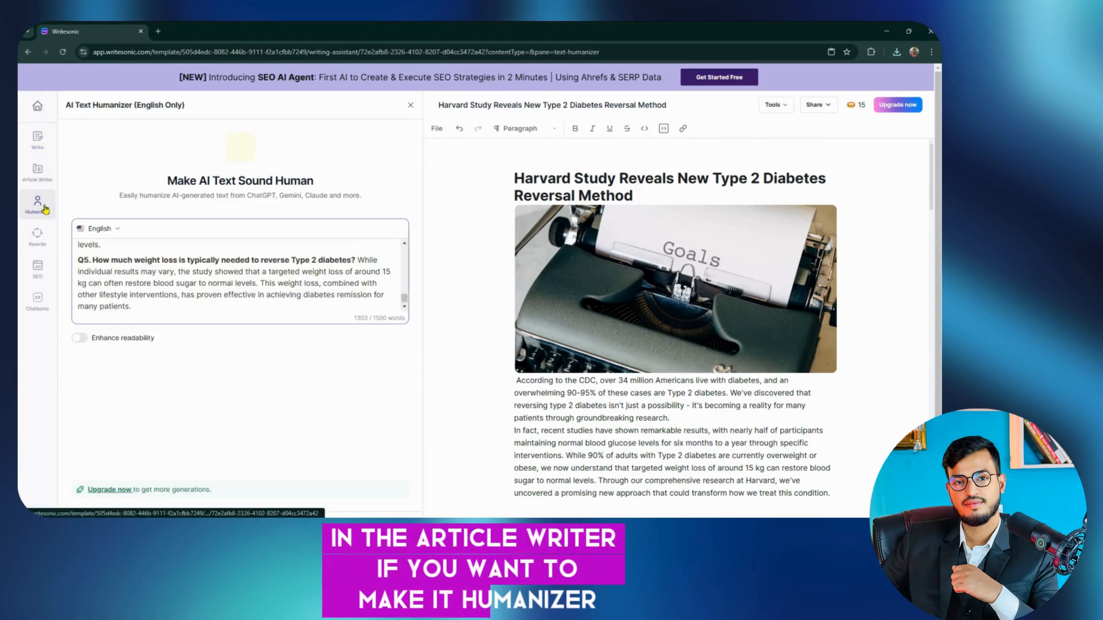
scroll(181, 280, up, 20)
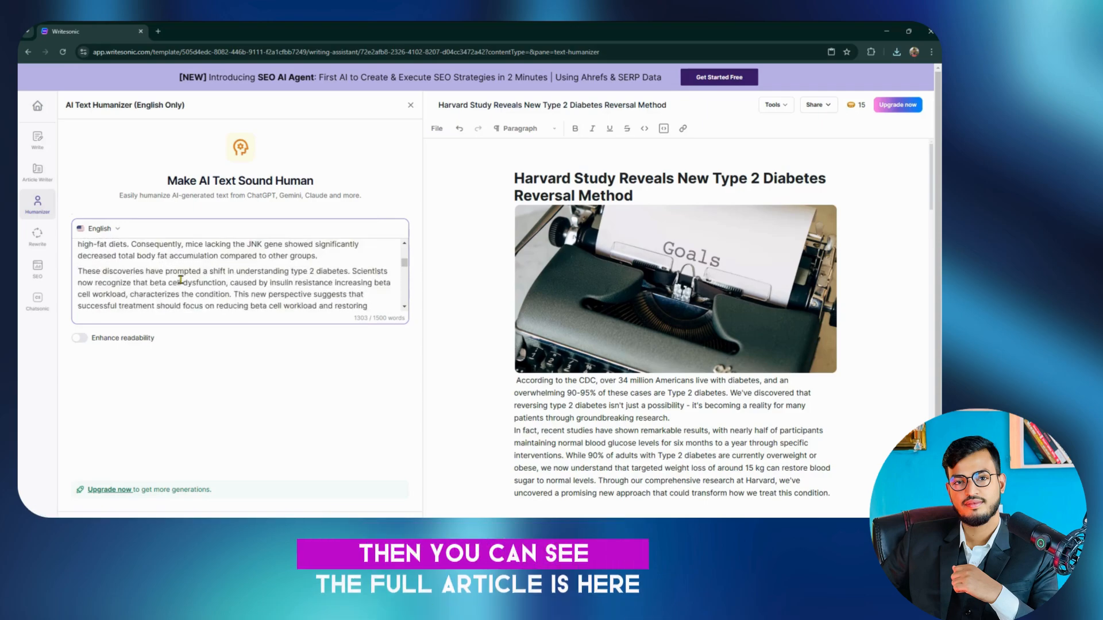
scroll(180, 279, down, 20)
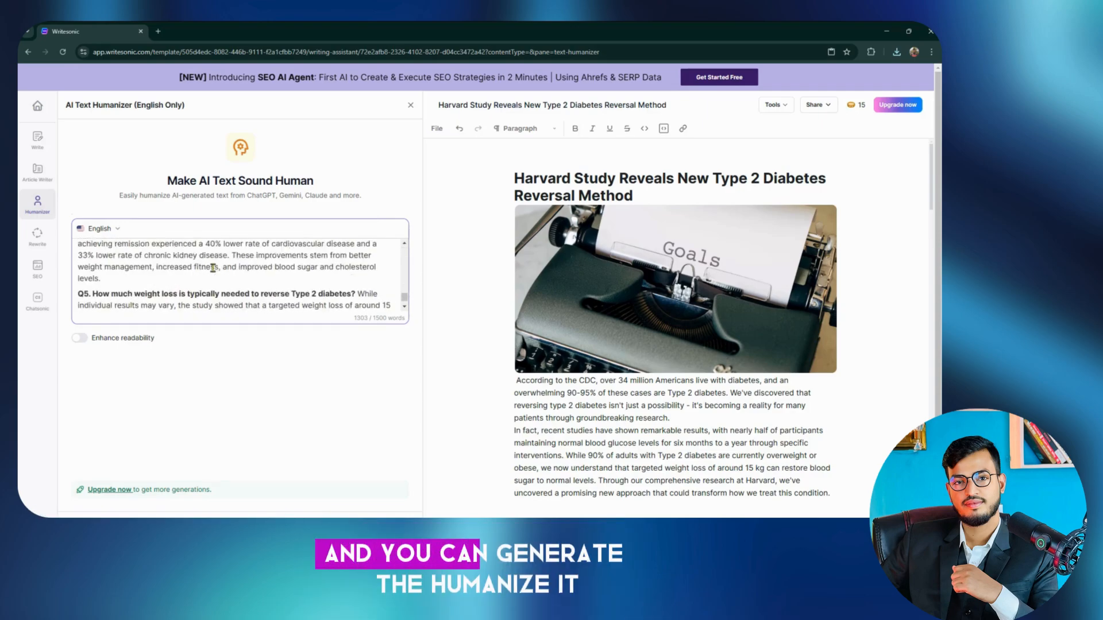
scroll(323, 274, down, 1)
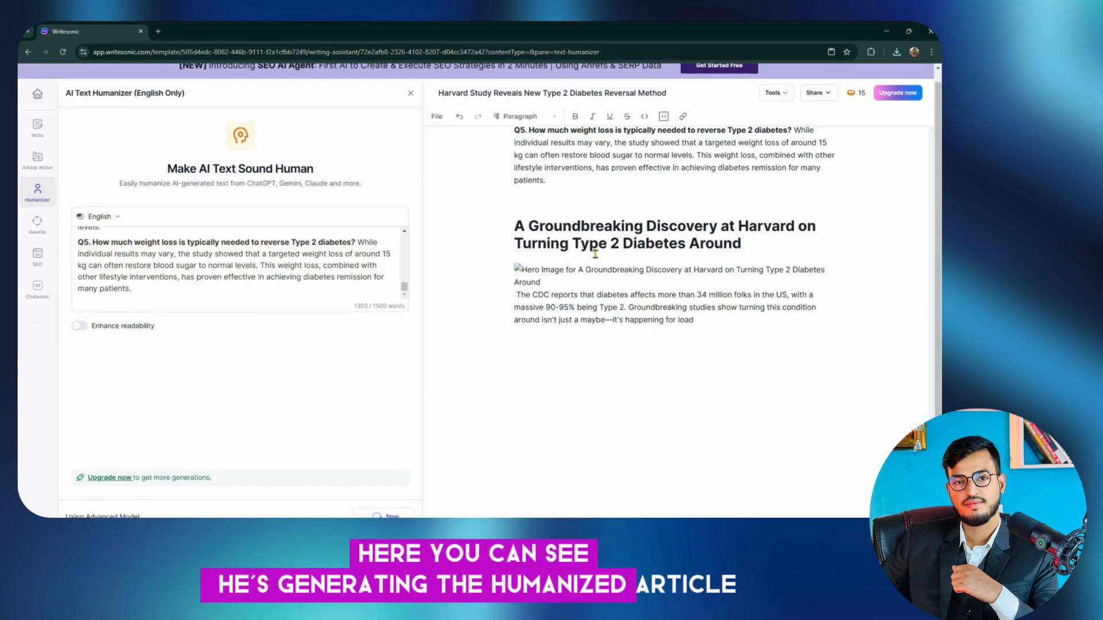
Step: Set up the SEO Checker with the editor's text as content, United States as country and Blog/Article as content type
click(38, 257)
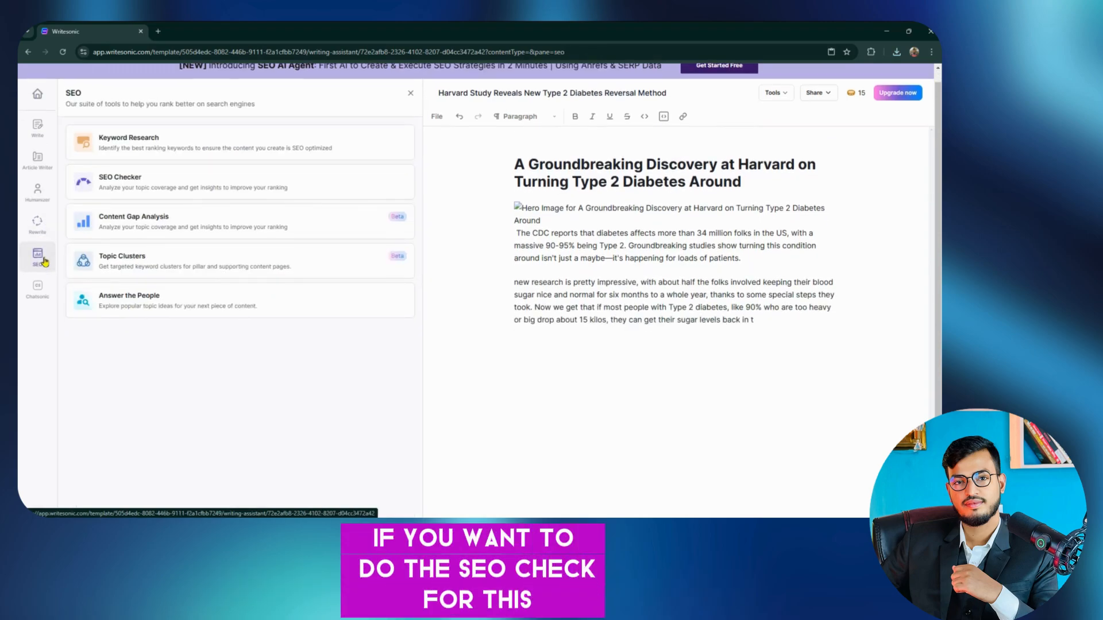
click(203, 182)
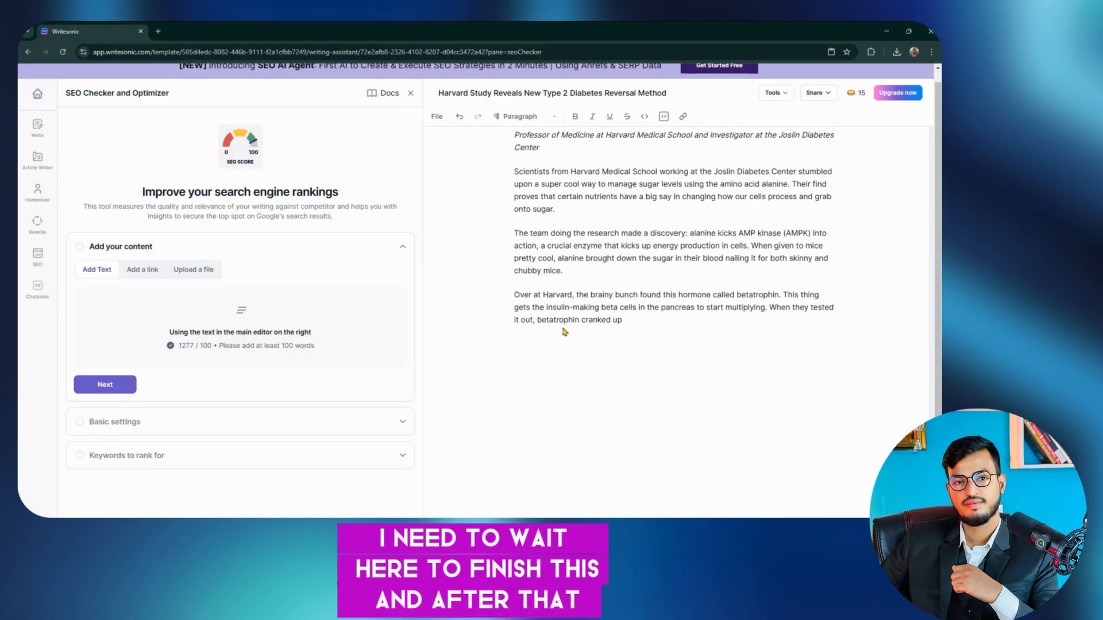
click(115, 386)
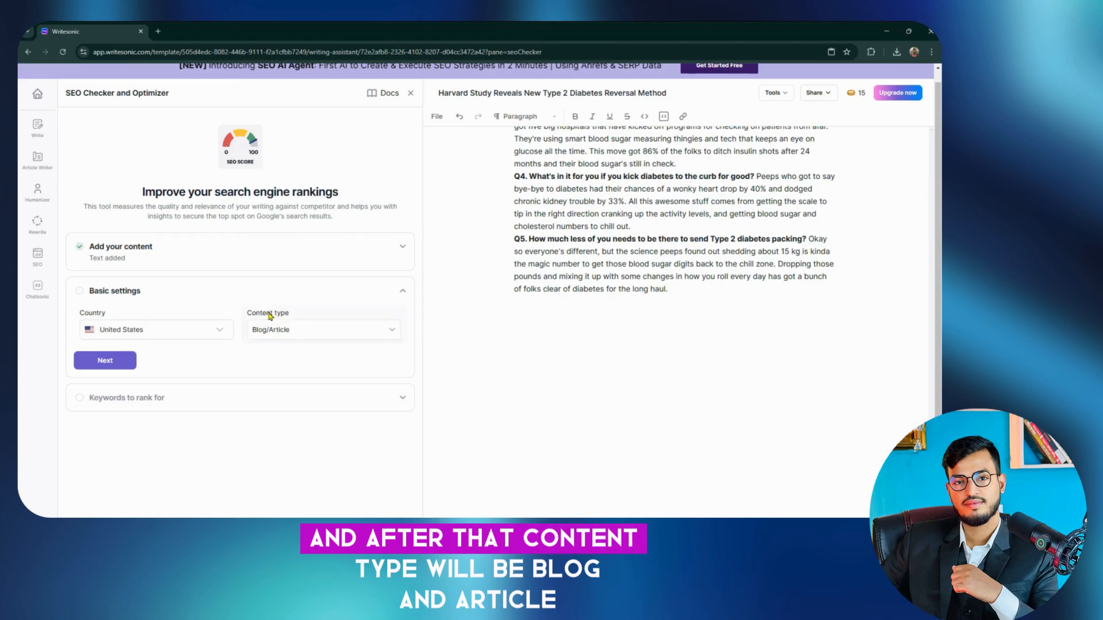
click(105, 360)
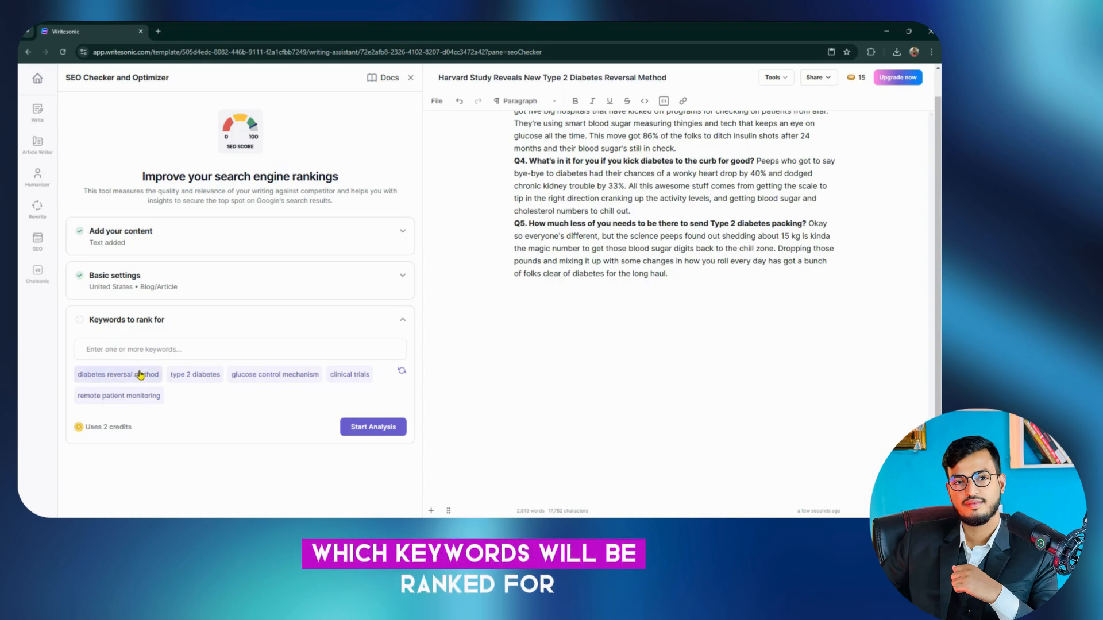
Step: Add "diabetes reversal method", "type 2 diabetes", "glucose control mechanism" and "clinical trials" as keywords to rank for and start the SEO analysis
click(121, 379)
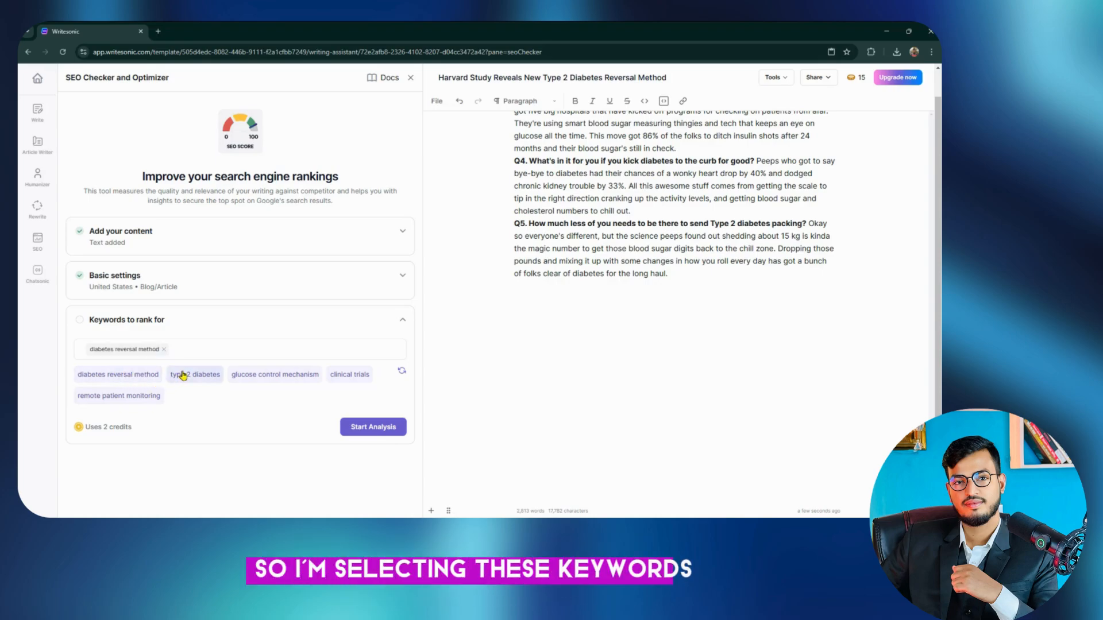
click(252, 378)
click(348, 393)
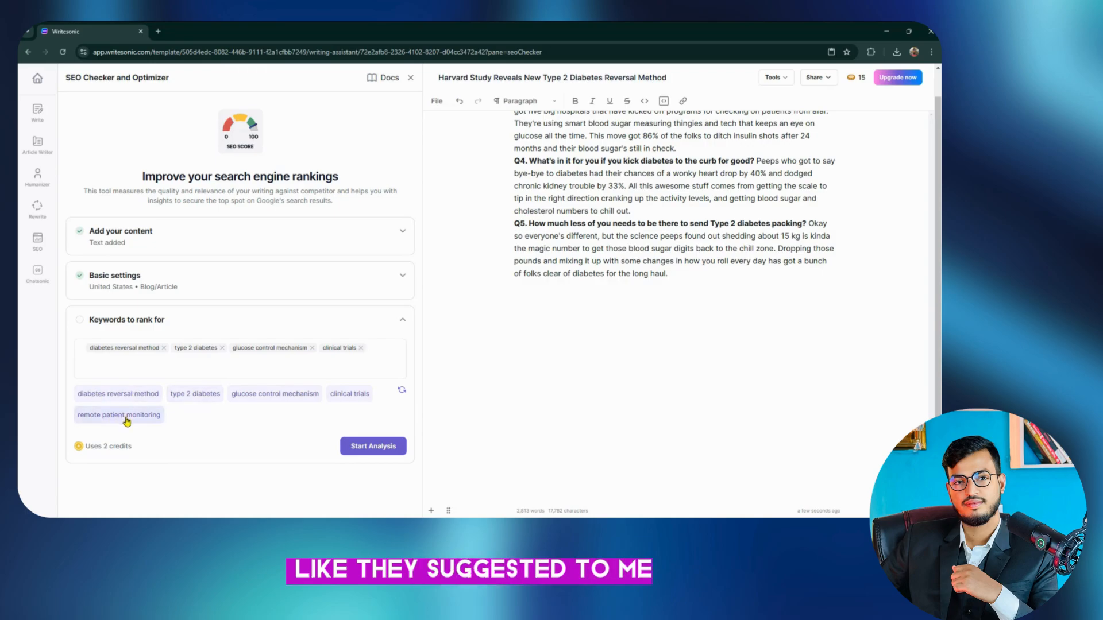
click(135, 415)
click(101, 369)
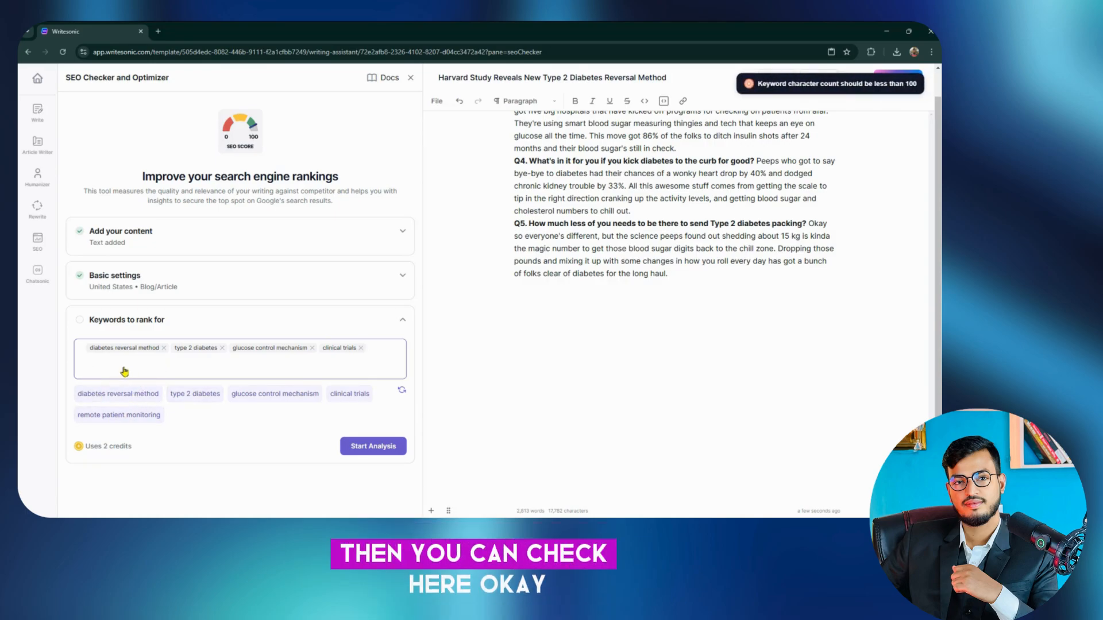
click(374, 452)
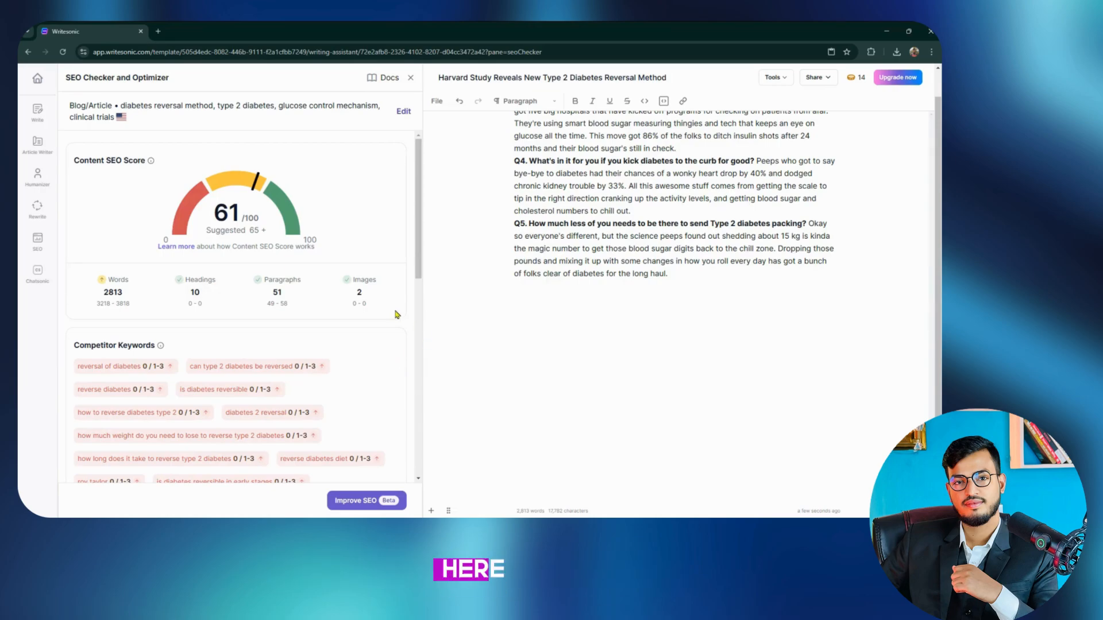
Step: Check the article's Content SEO Score and its word, heading, paragraph and image figures in the SEO Checker
mouse_move(231, 214)
drag(213, 216, 231, 212)
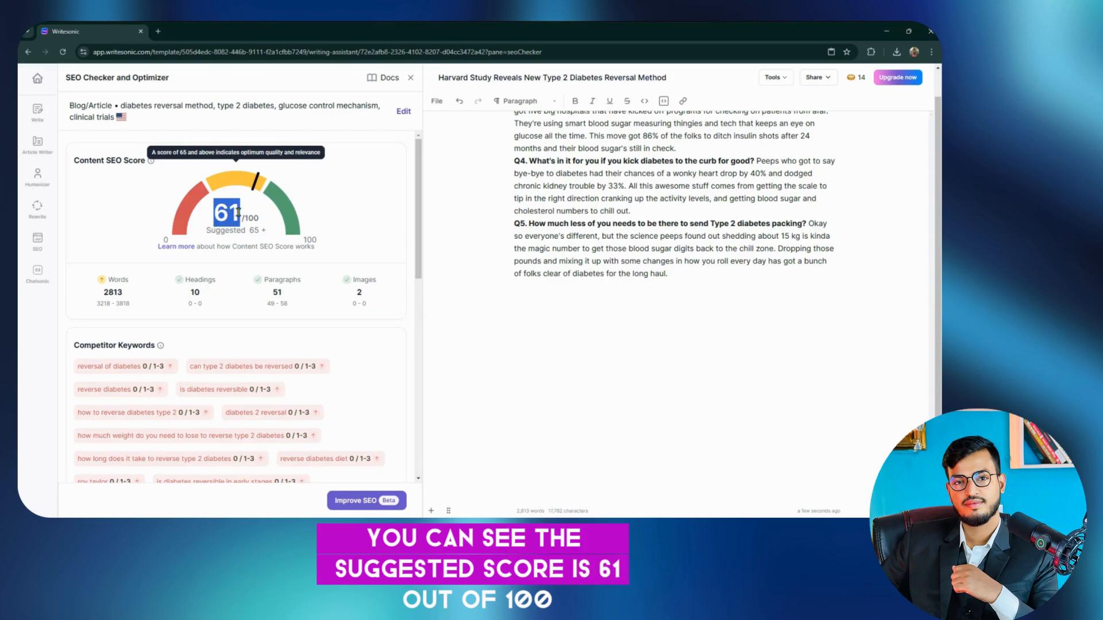
click(257, 221)
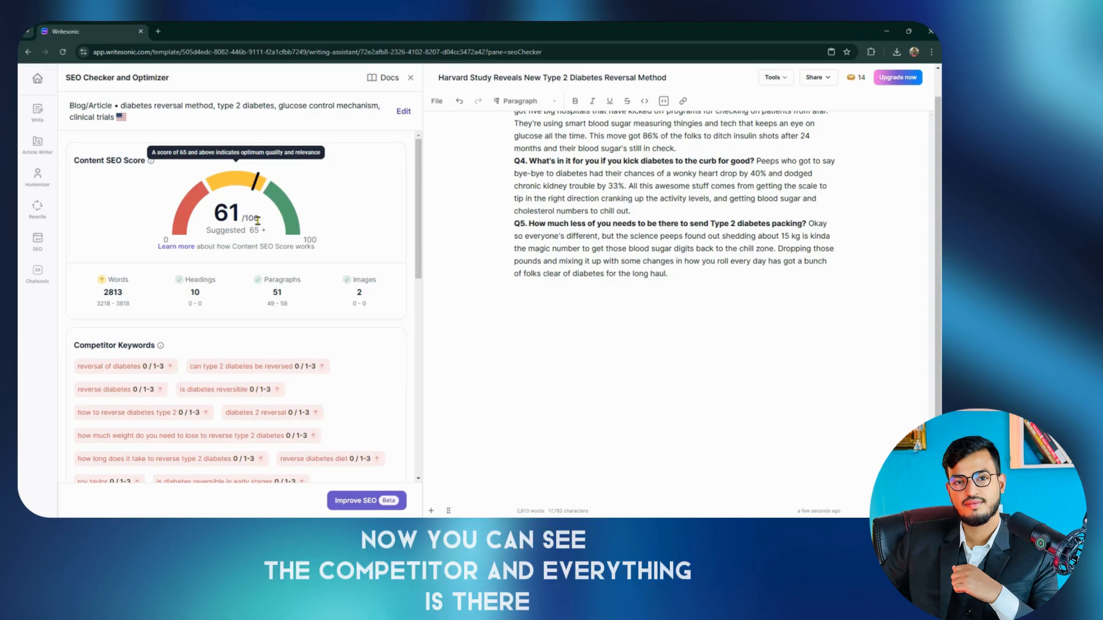
scroll(248, 290, down, 8)
scroll(239, 285, up, 10)
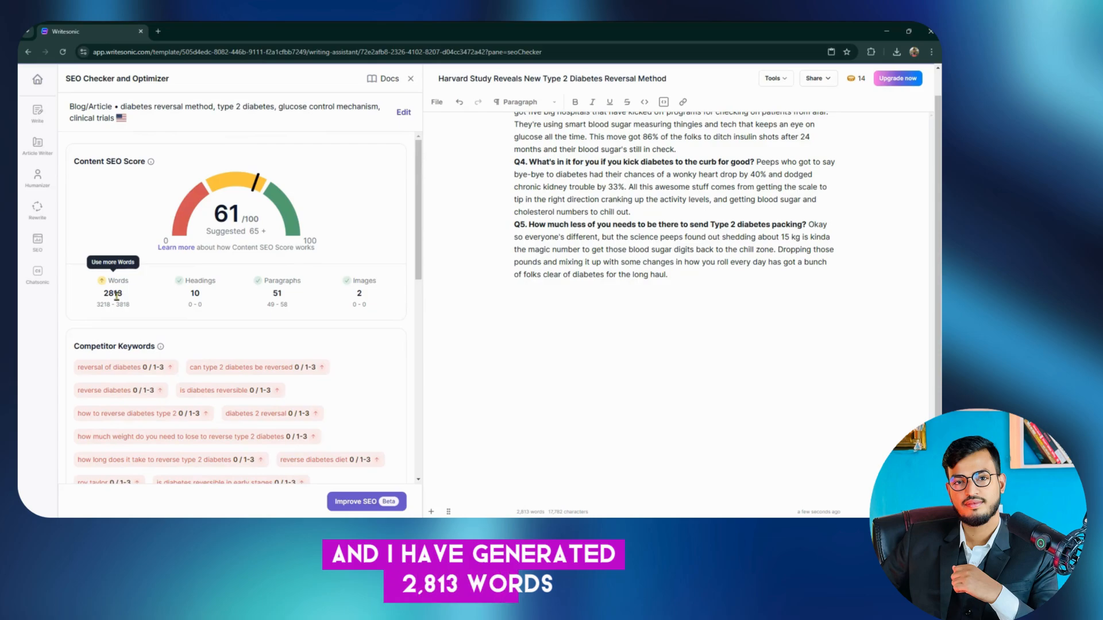
double_click(196, 294)
drag(267, 298, 270, 295)
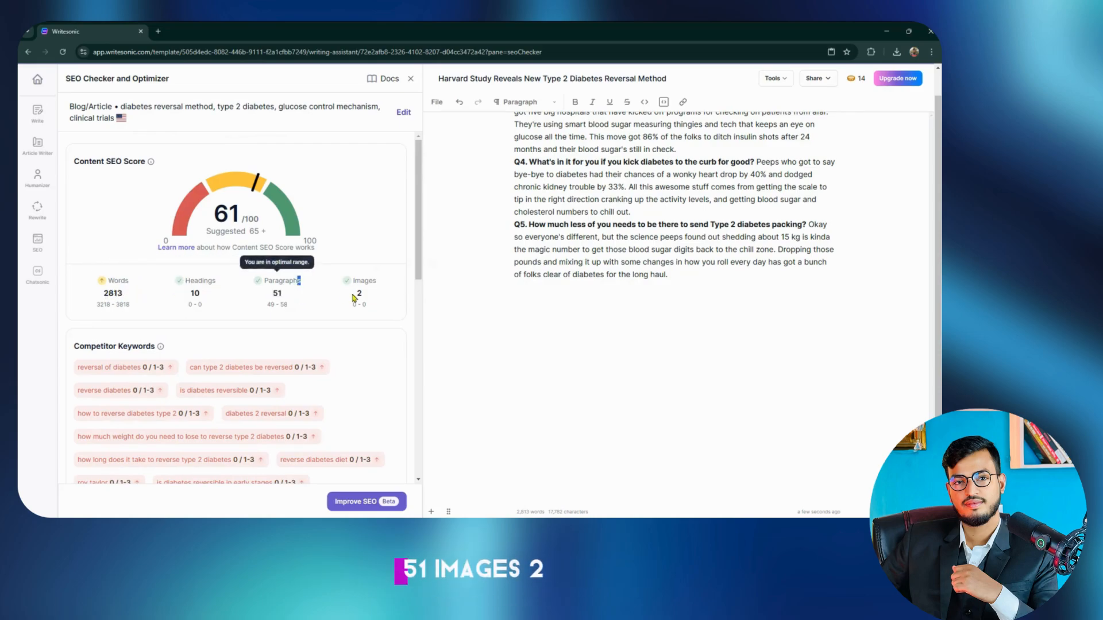
Step: Look through the SEO Checker's competitor keywords, long-tail keywords and common competitor terms for the article
scroll(357, 293, down, 2)
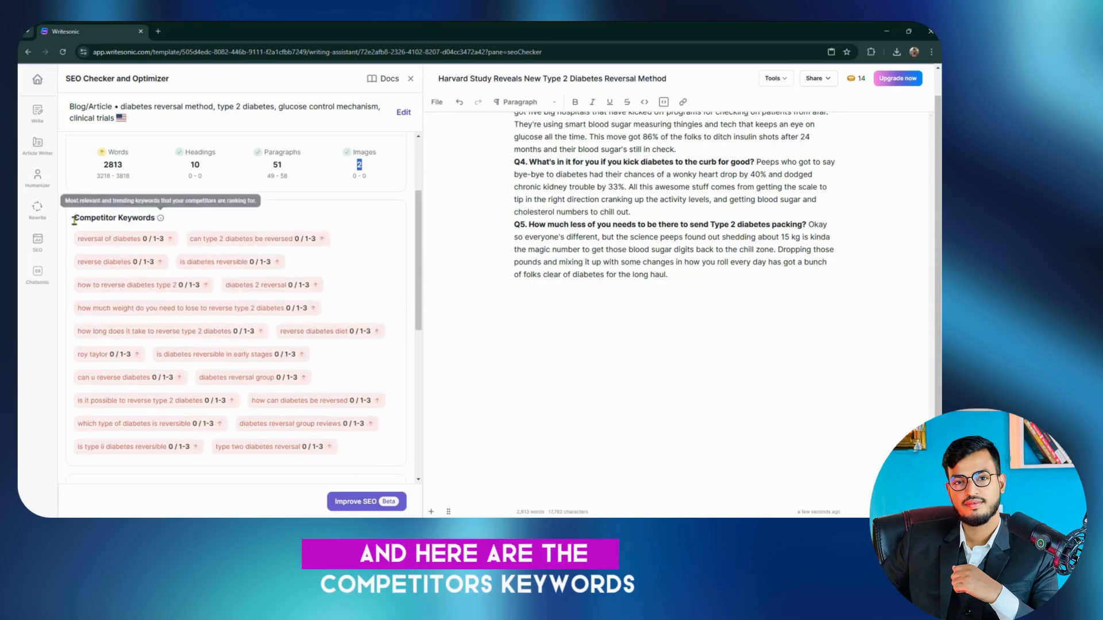
drag(74, 217, 151, 218)
scroll(216, 255, down, 4)
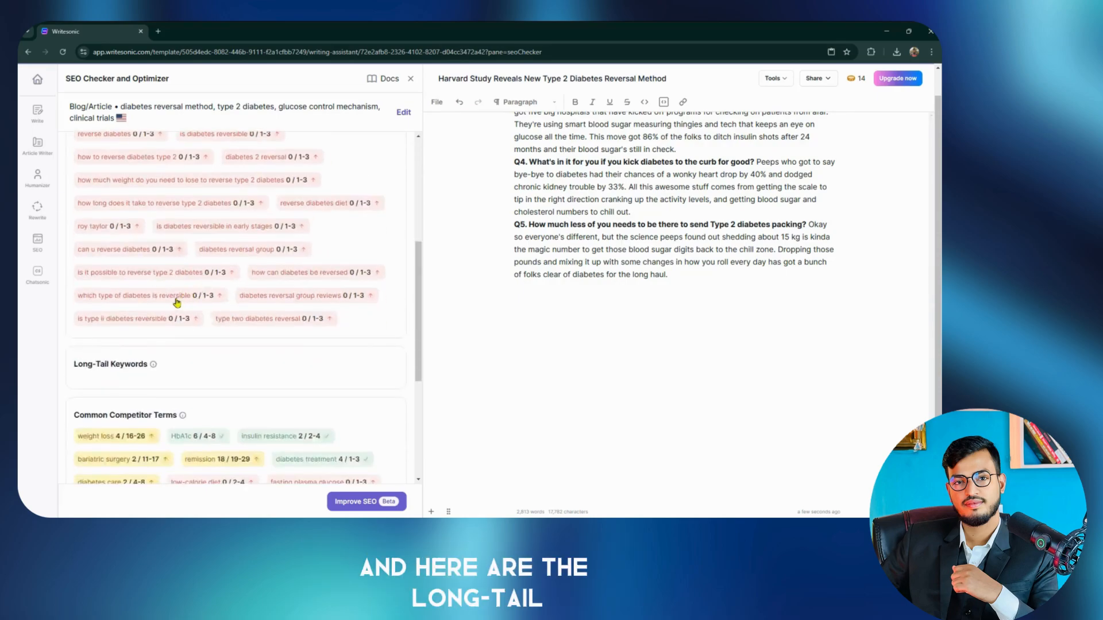
drag(83, 235, 131, 235)
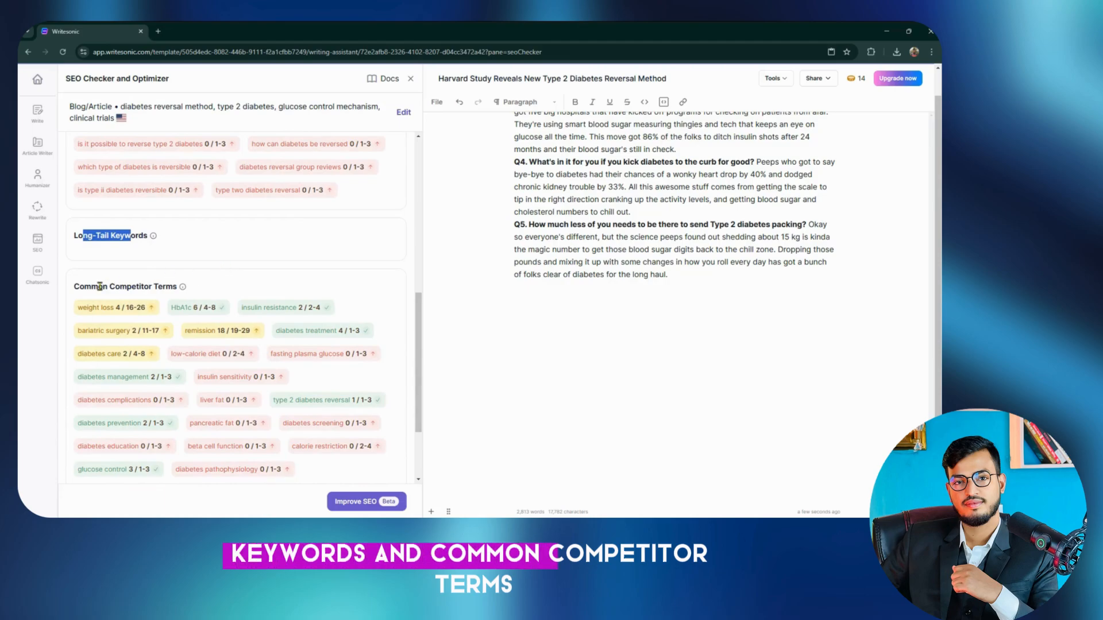
drag(172, 281, 178, 284)
scroll(218, 278, down, 4)
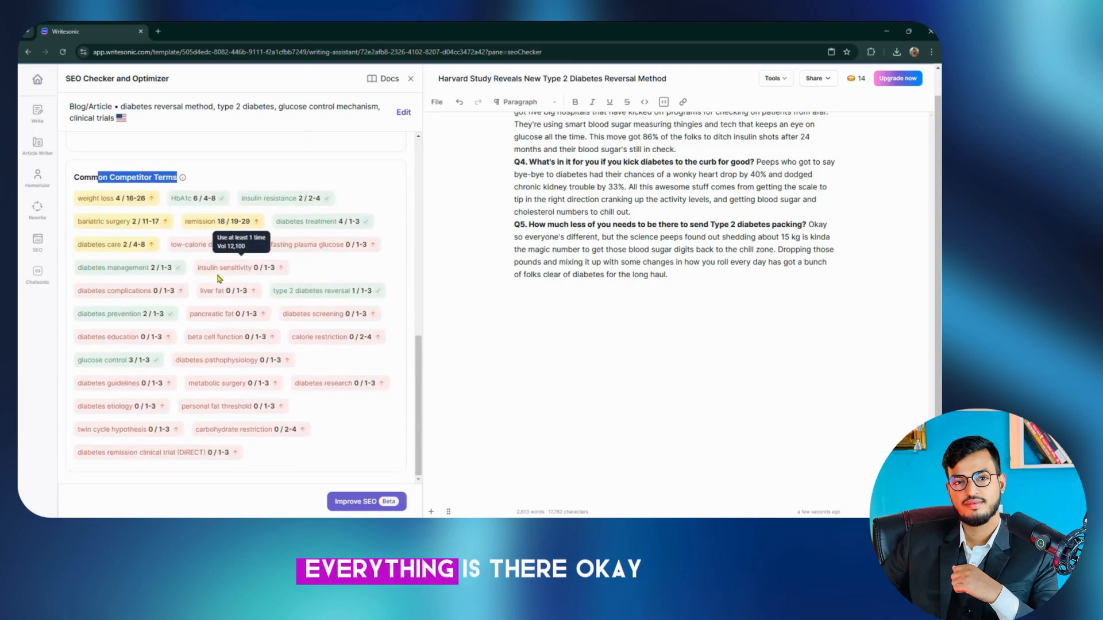
scroll(217, 280, up, 10)
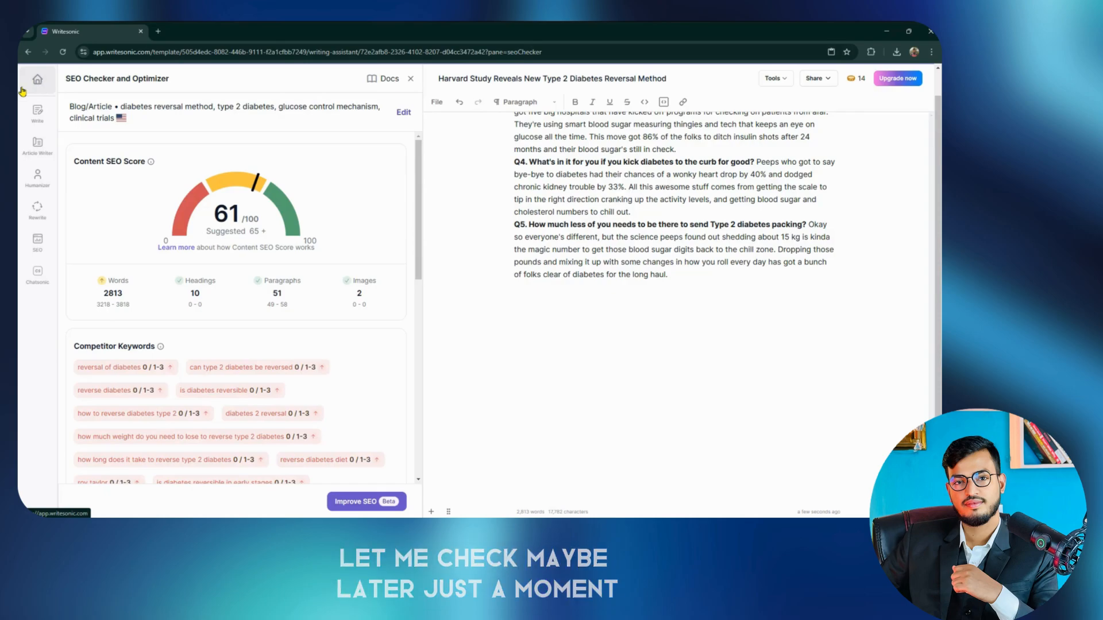
Step: Leave the article editor for the home page and open the Site Audit tool, ready for a website address
click(39, 80)
click(540, 418)
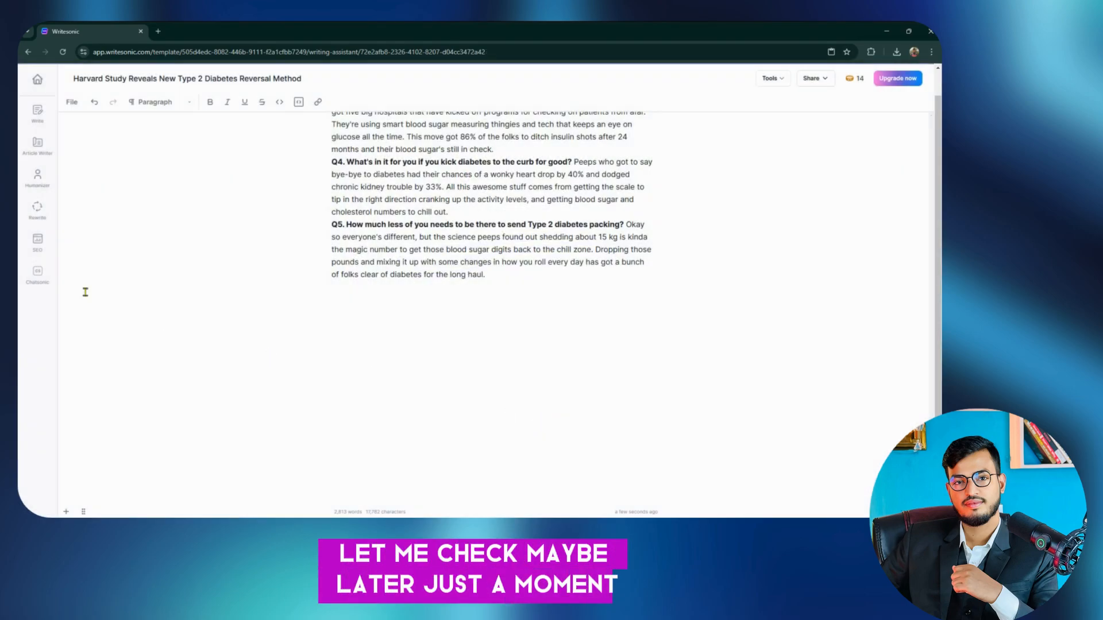
click(37, 80)
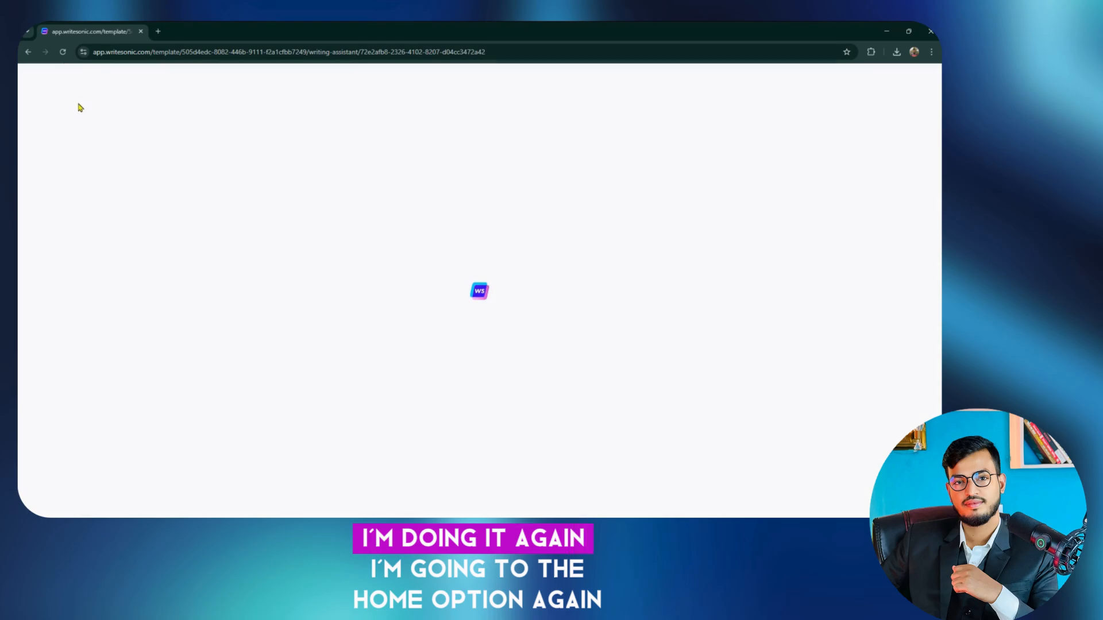
click(43, 110)
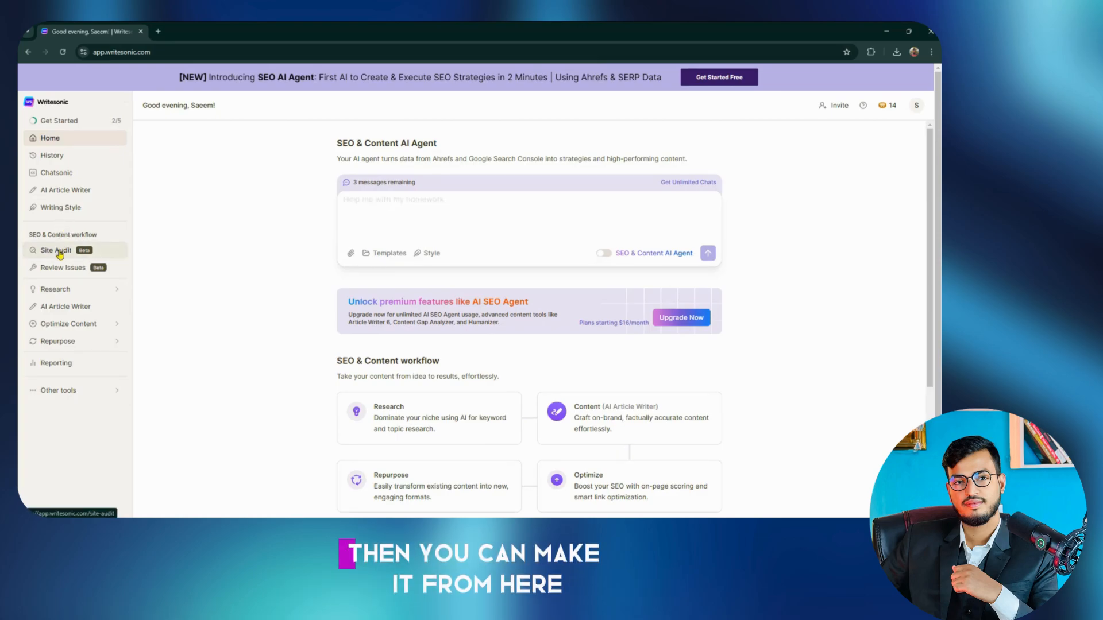
click(59, 253)
click(481, 270)
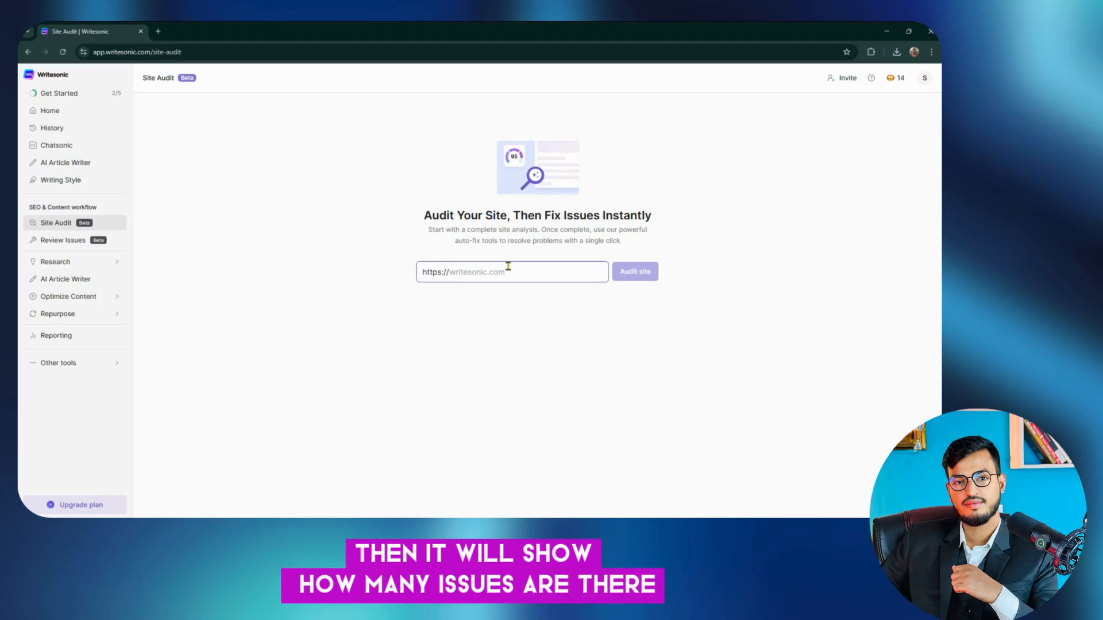
Step: Search Google for "boostifai" in a new browser tab, open the Boostifai website and copy its address
click(159, 32)
text(bo)
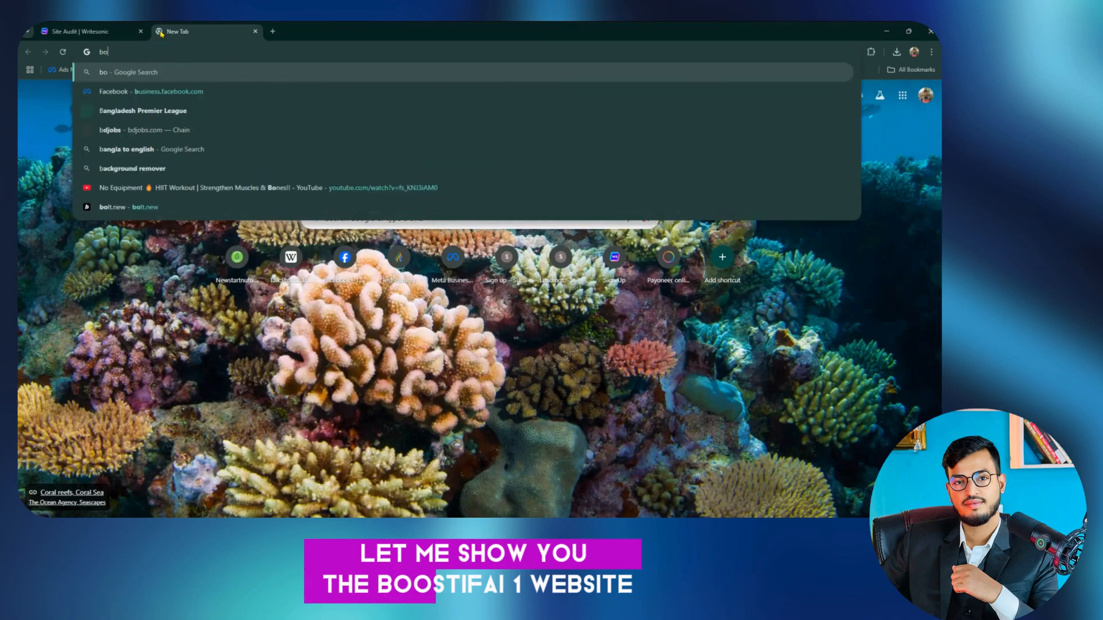
text(ostifai)
key(Return)
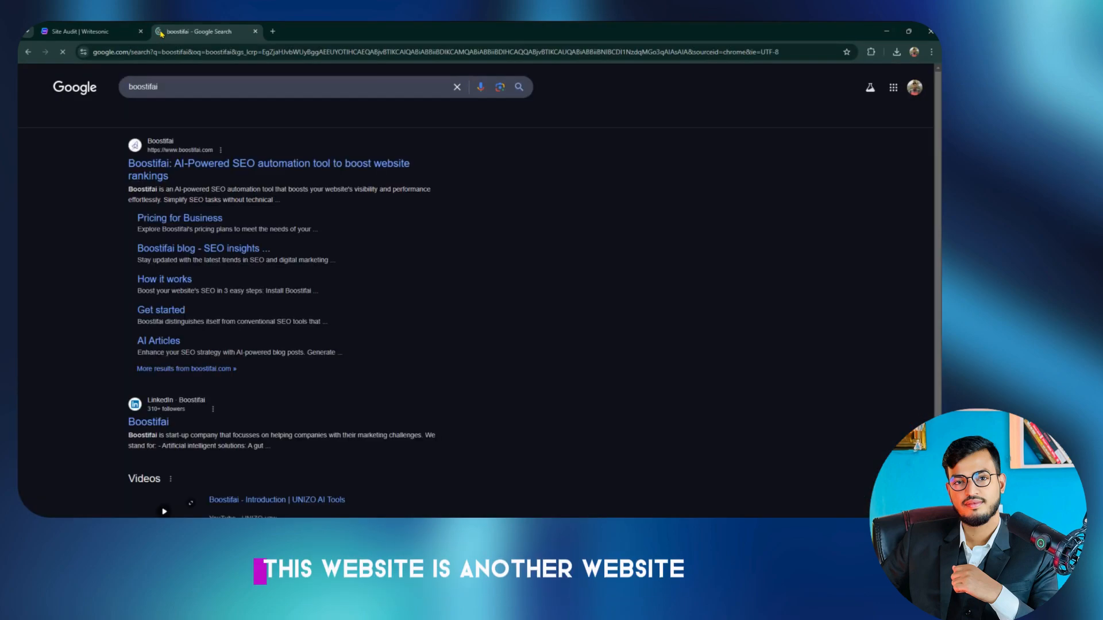
click(173, 167)
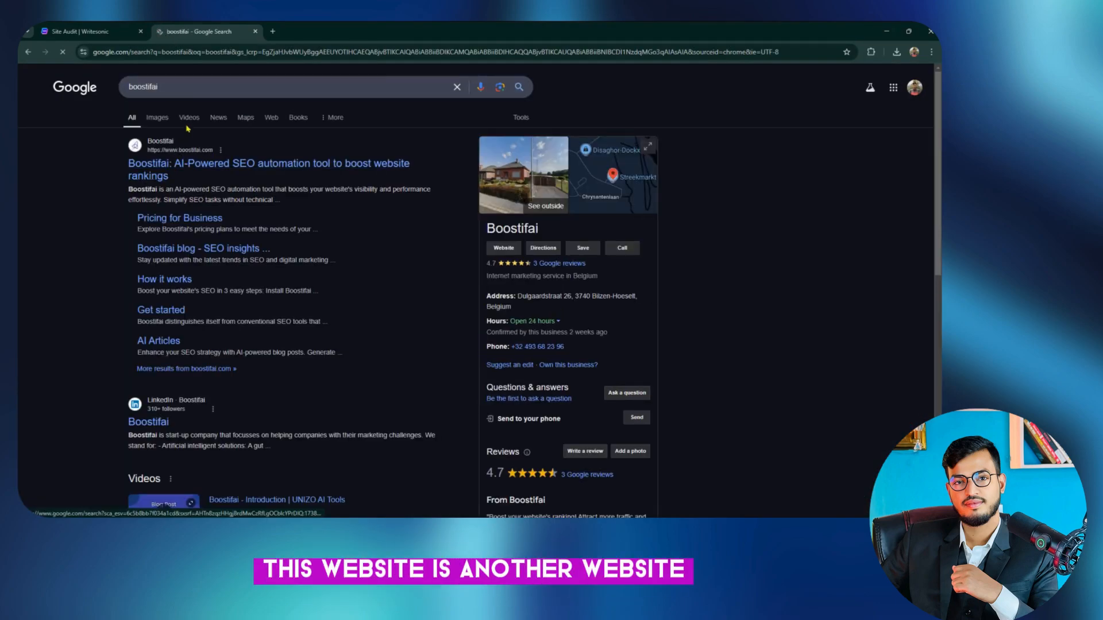
click(143, 53)
key(ctrl+c)
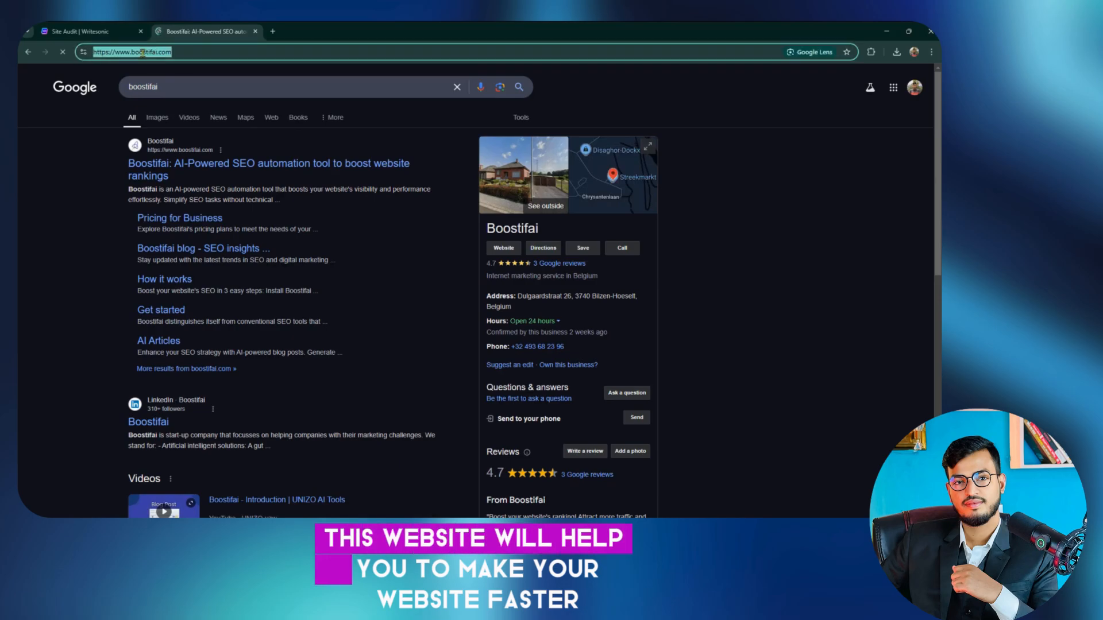
click(98, 32)
click(474, 276)
key(ctrl+v)
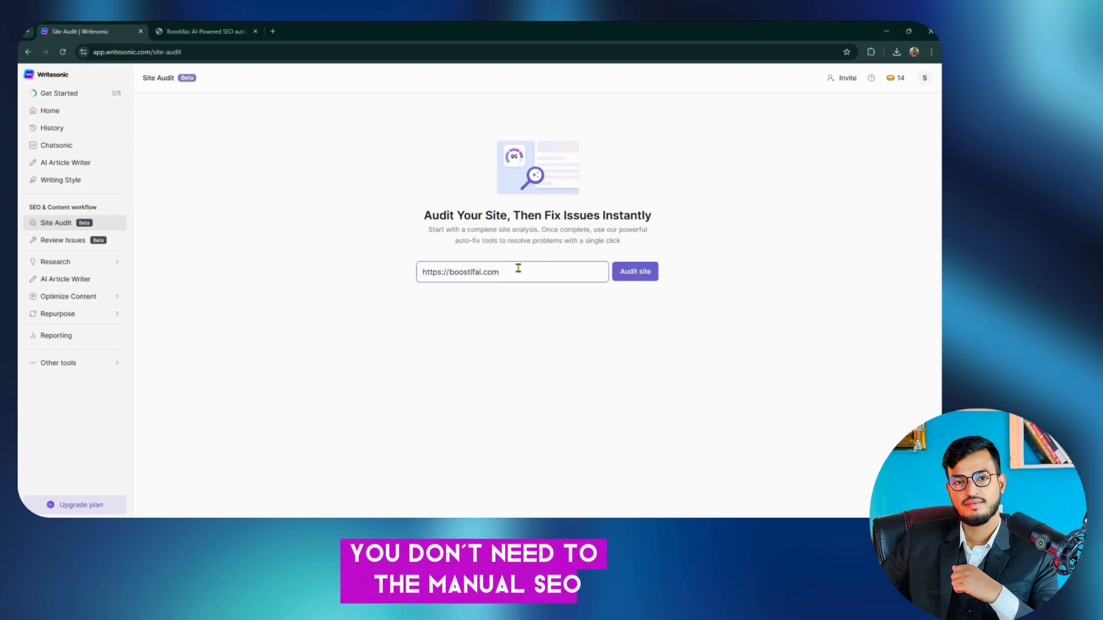
click(628, 273)
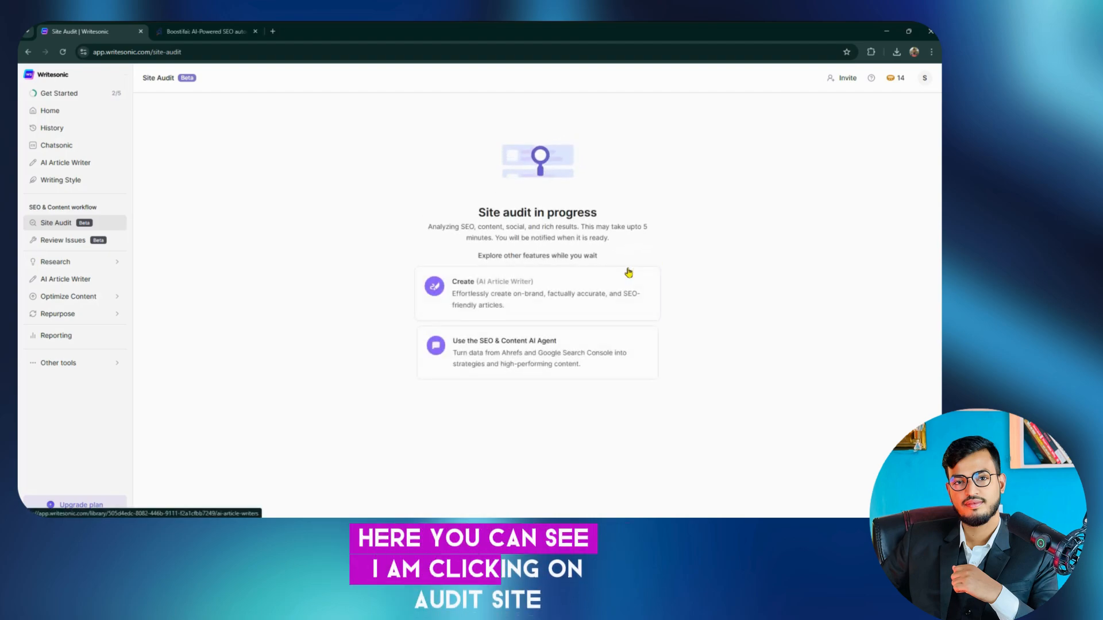
Step: Look at the SEO & Content AI Agent page while the audit runs and return to the audit's progress page
click(500, 352)
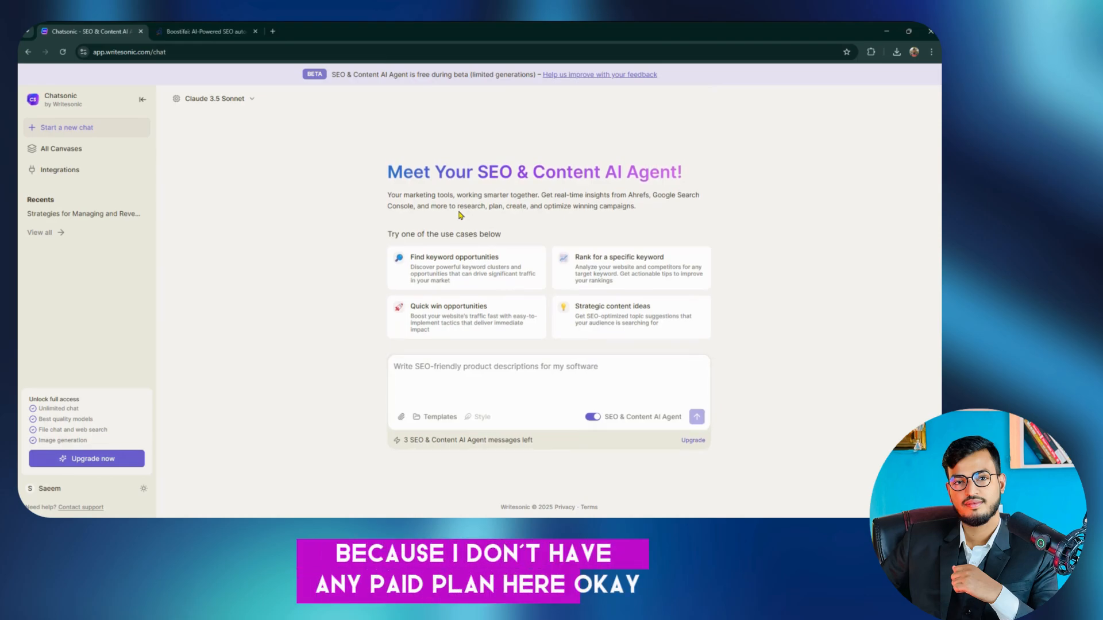
click(26, 51)
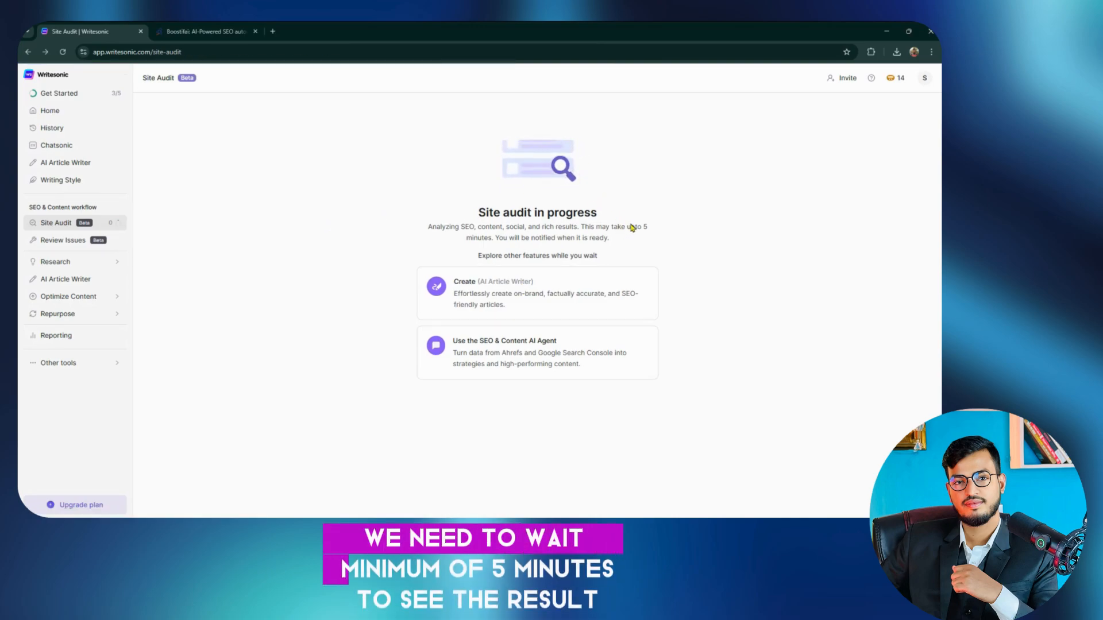
drag(630, 226, 642, 228)
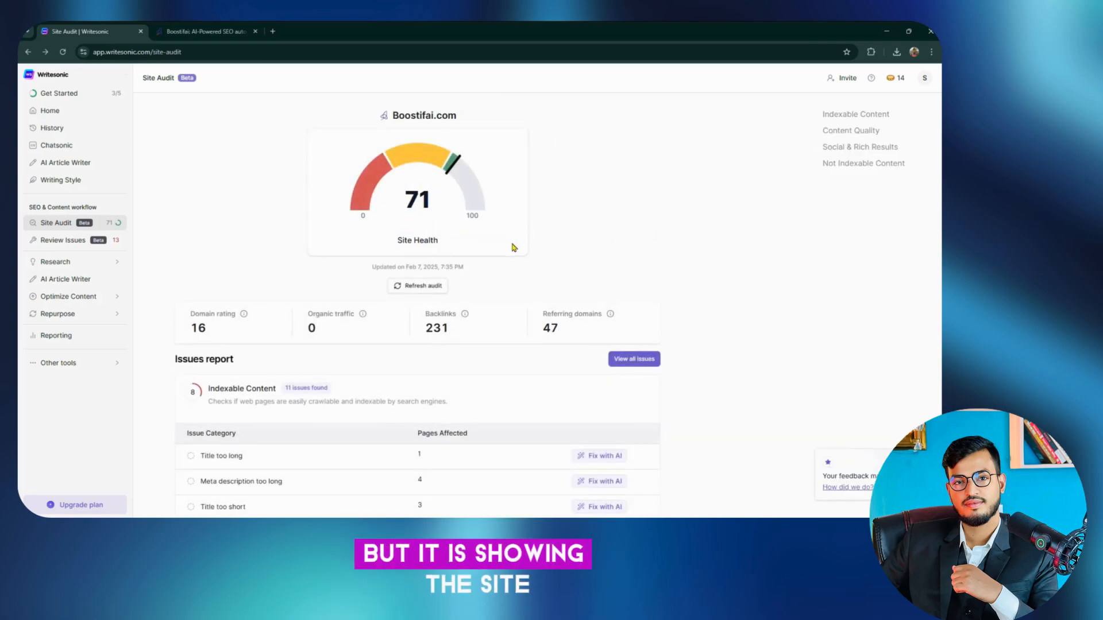
Step: Check the site health, domain rating, organic traffic, backlinks and referring domains in the Boostifai.com audit
drag(396, 245, 487, 244)
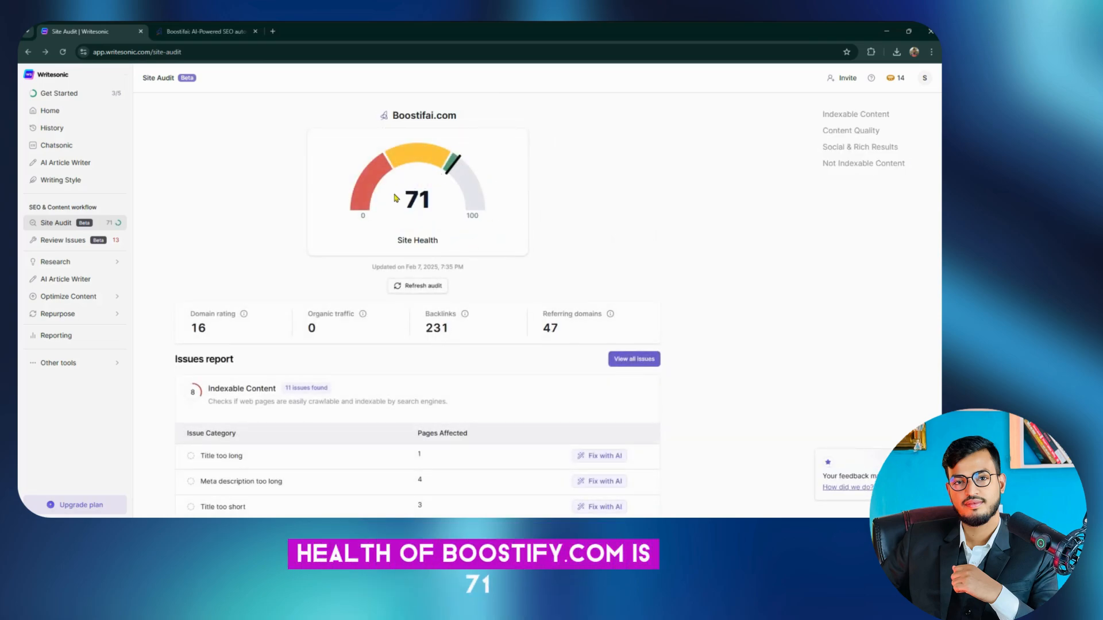
scroll(534, 211, down, 2)
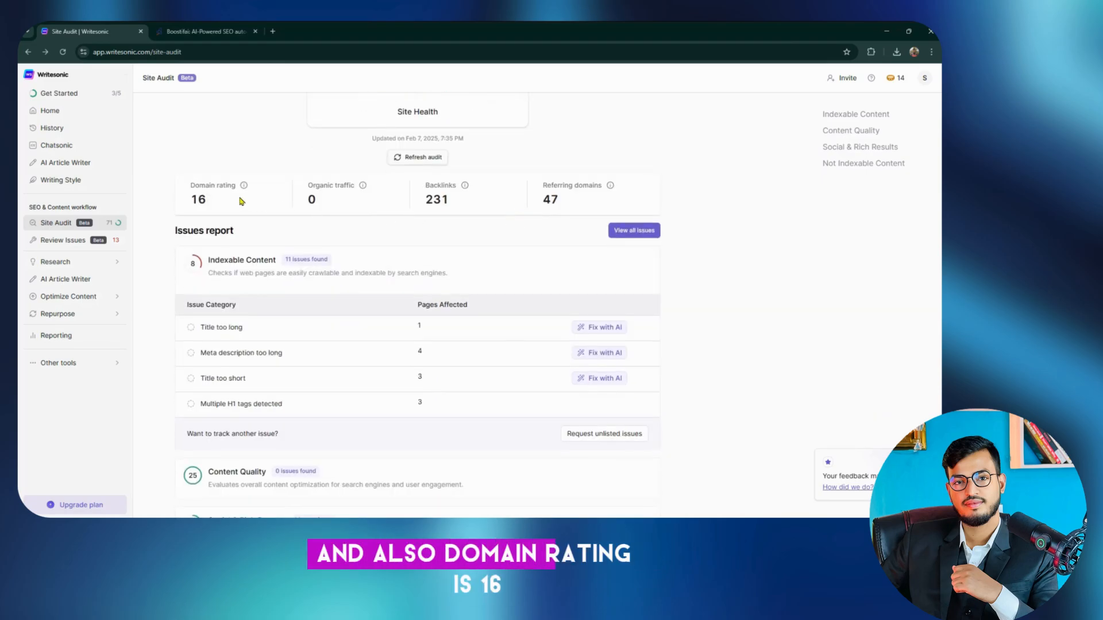
drag(188, 196, 215, 204)
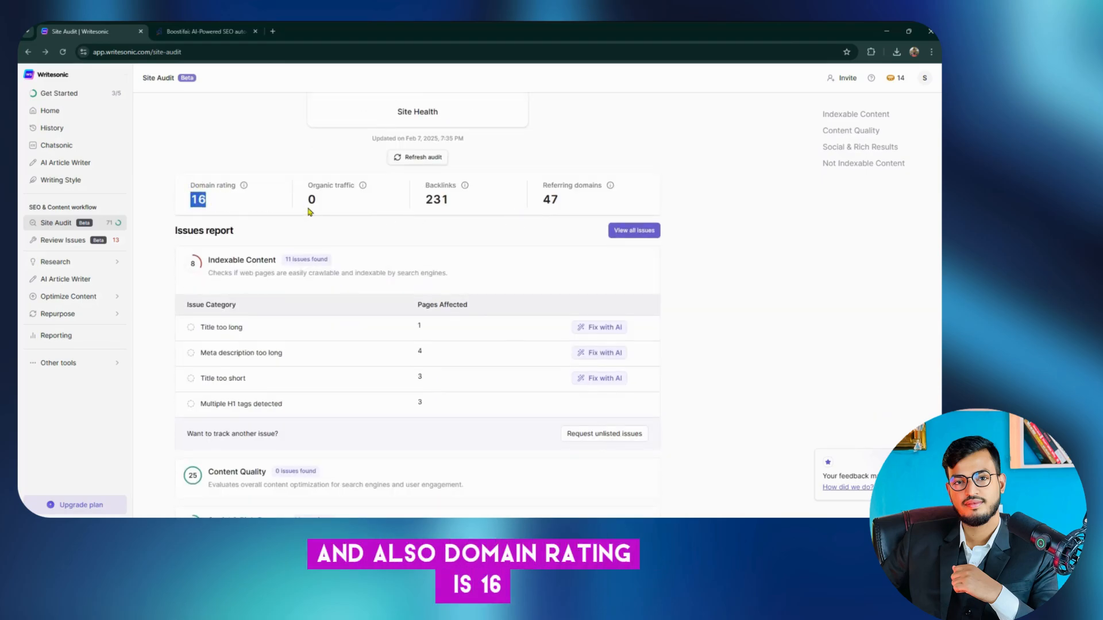
click(426, 205)
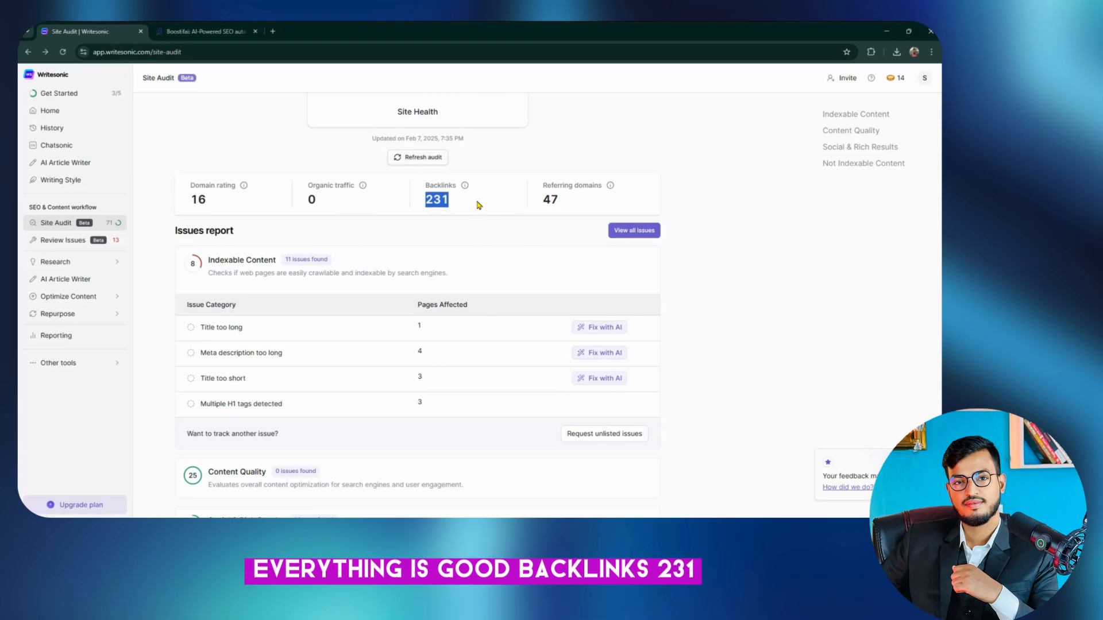
click(555, 200)
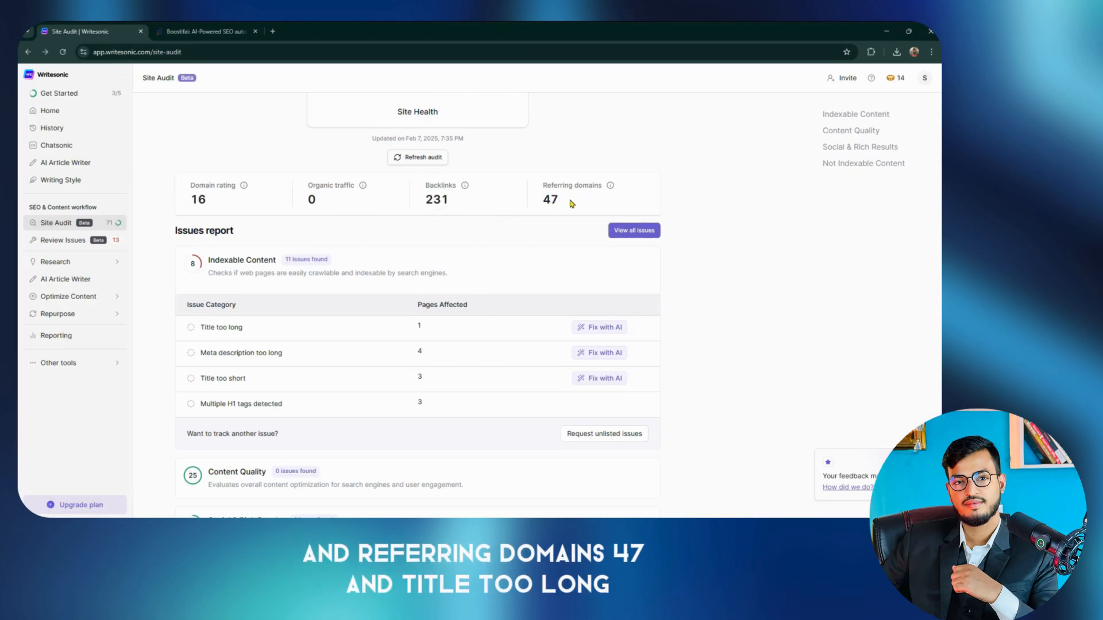
drag(572, 203, 530, 201)
click(540, 236)
Step: Examine the audit's issues report by category and the same site's Review Issues page
scroll(408, 274, down, 2)
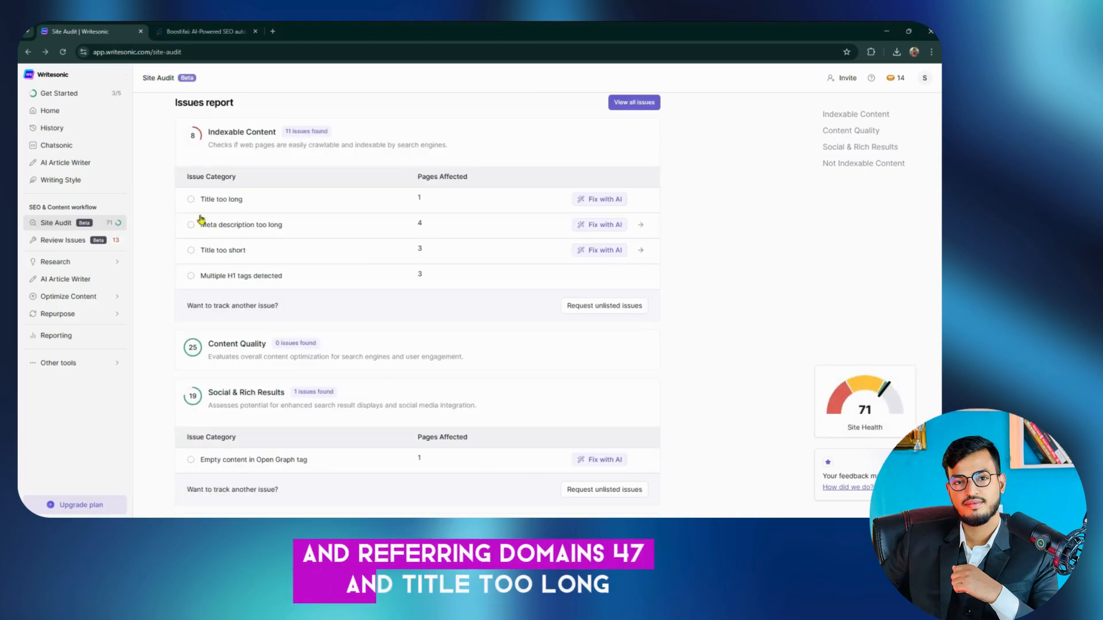
scroll(368, 342, down, 2)
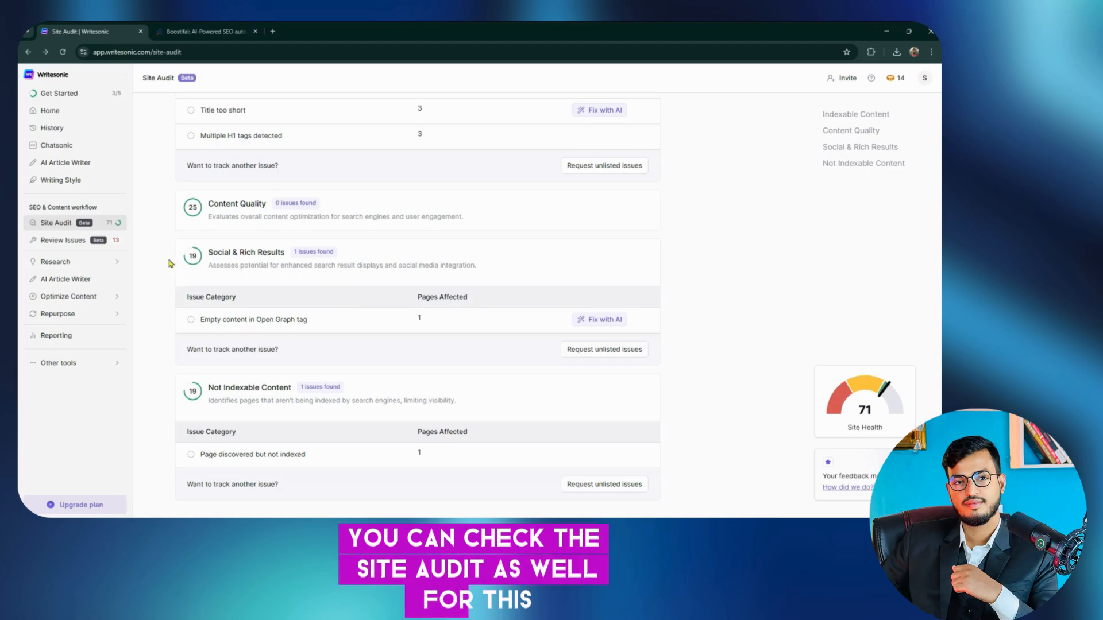
click(63, 240)
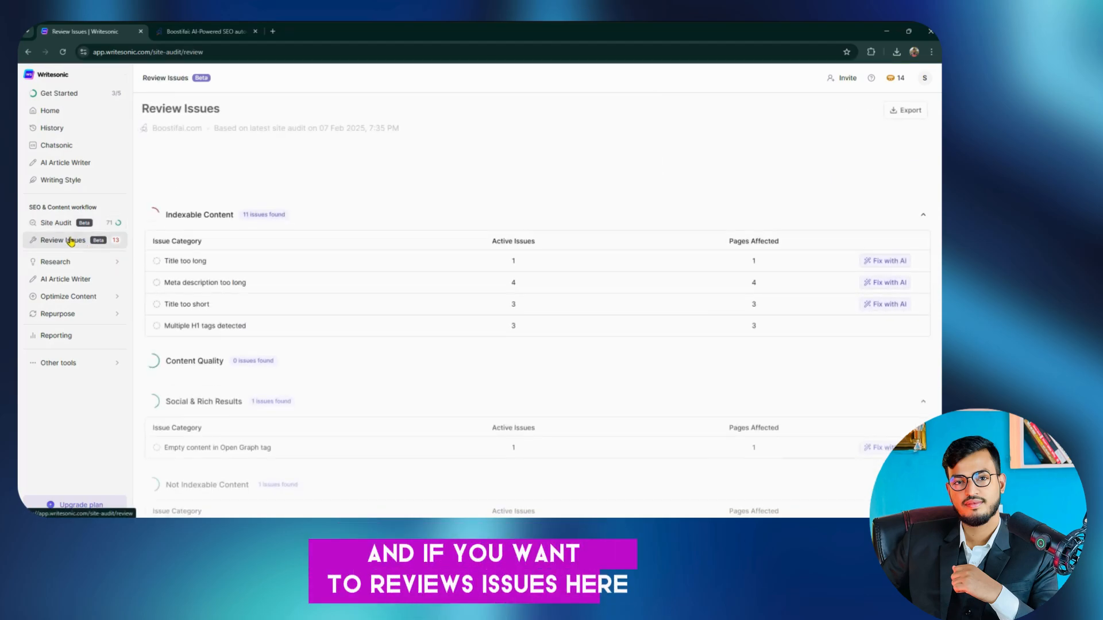
scroll(250, 241, down, 1)
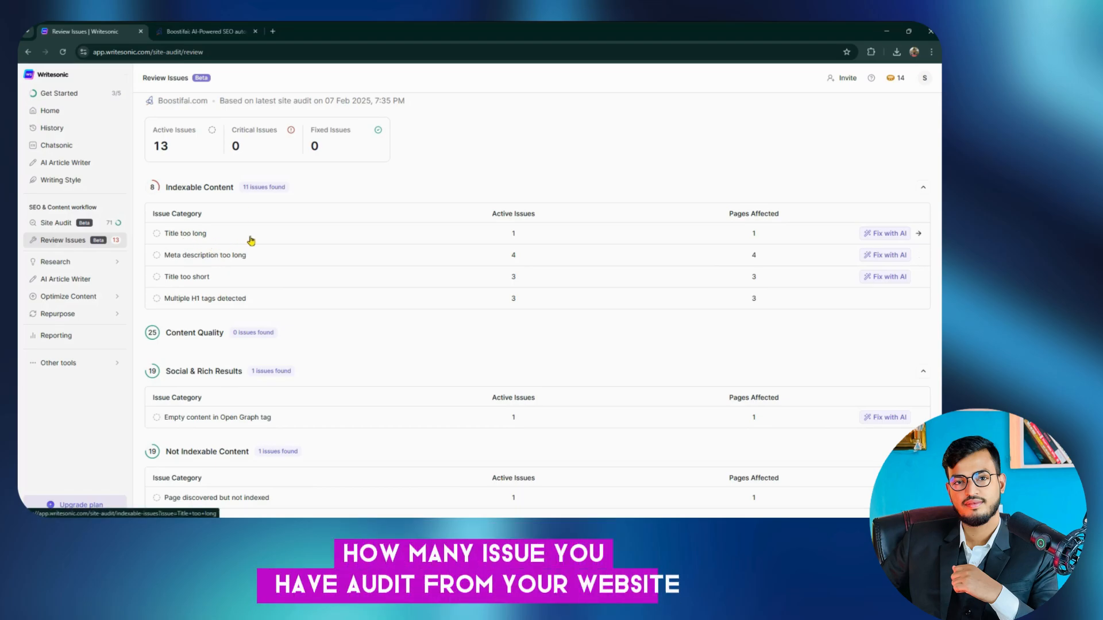
Step: Open the Keyword Researcher and identify keywords for the topic "Type 2 diabetes" with United States results
click(113, 264)
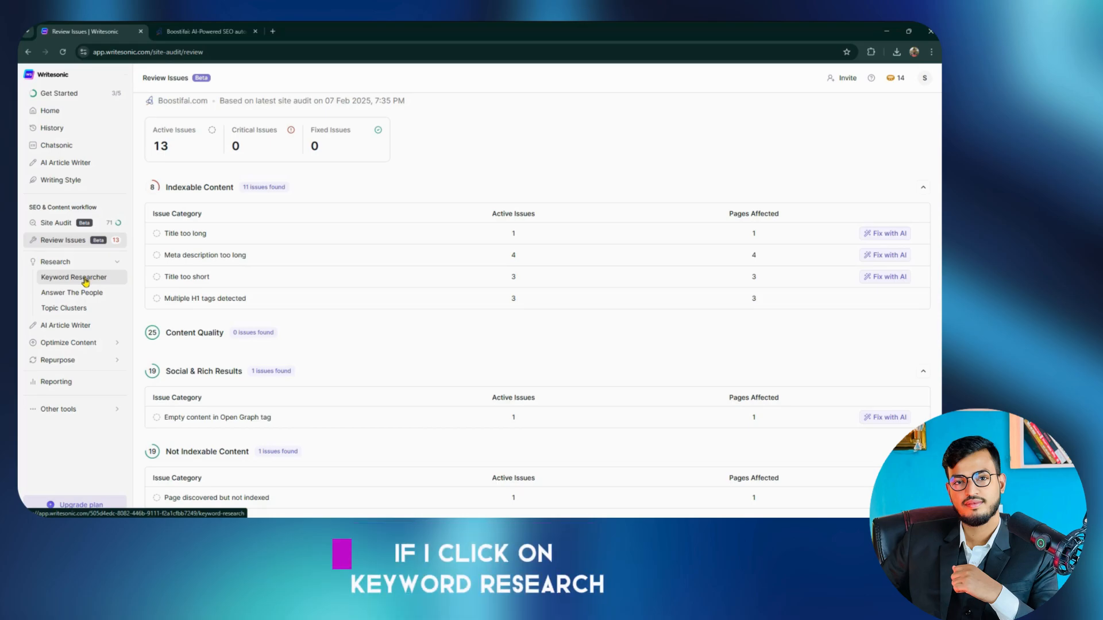
click(86, 278)
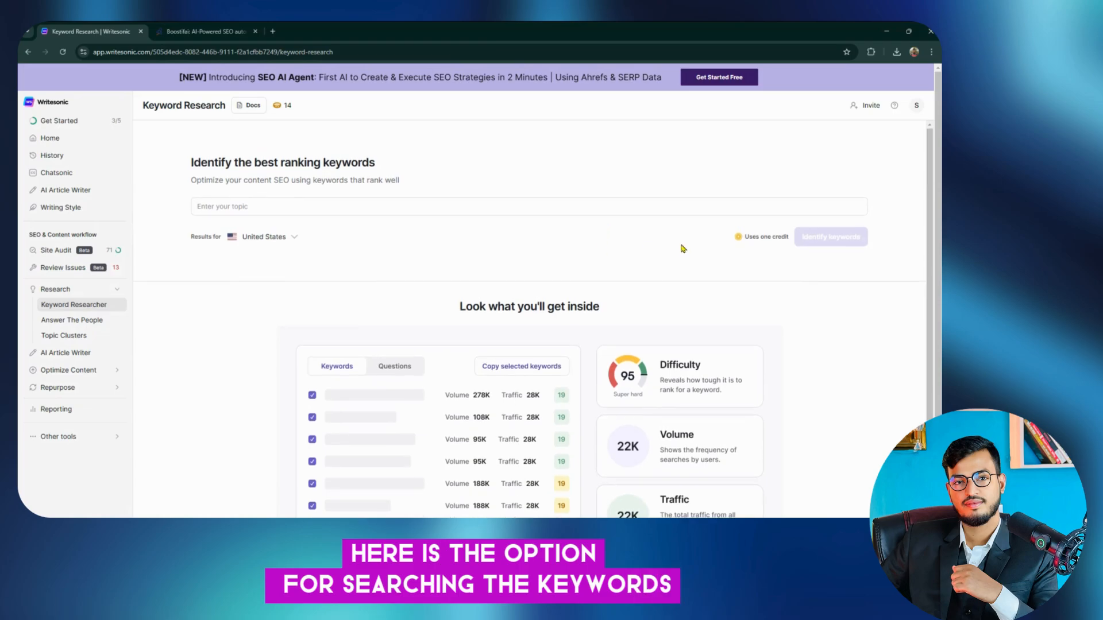
drag(756, 237, 775, 238)
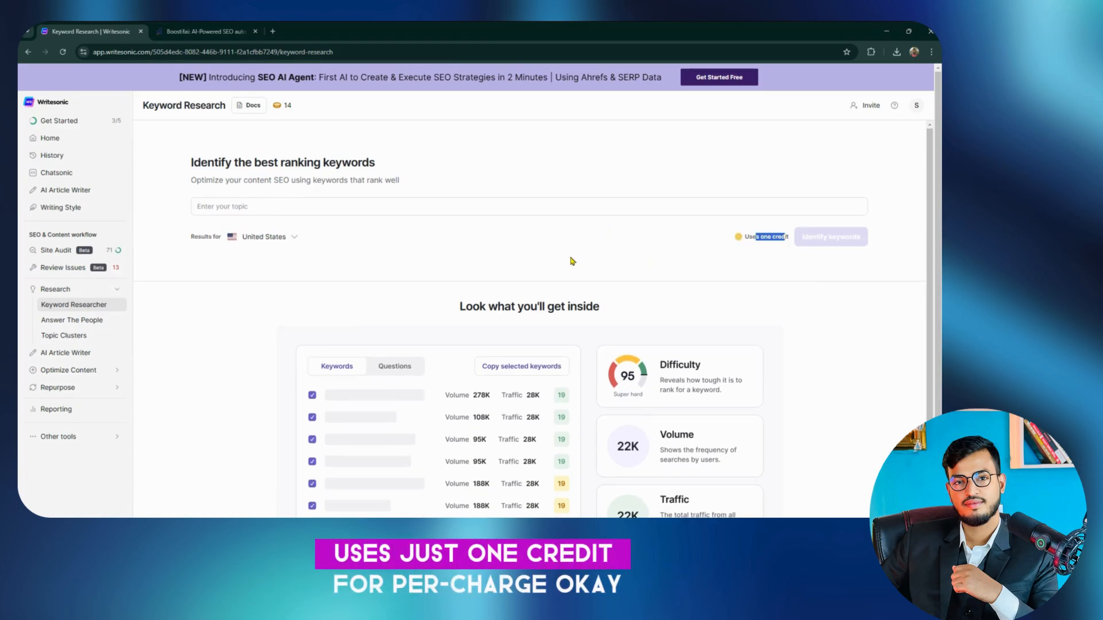
click(220, 205)
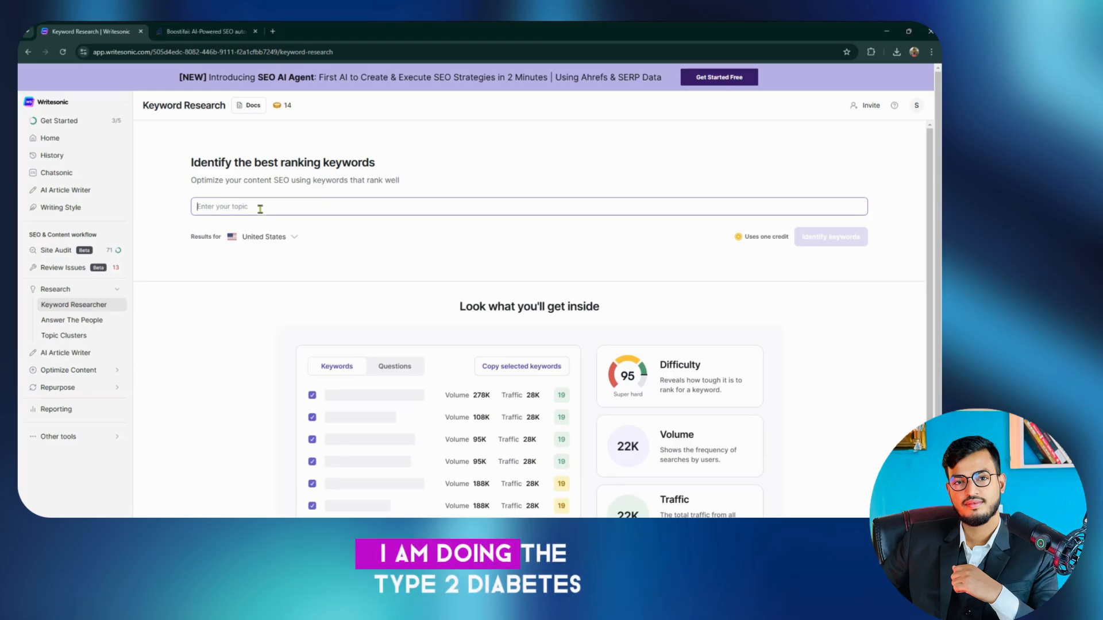
text(Type 2 diabetes)
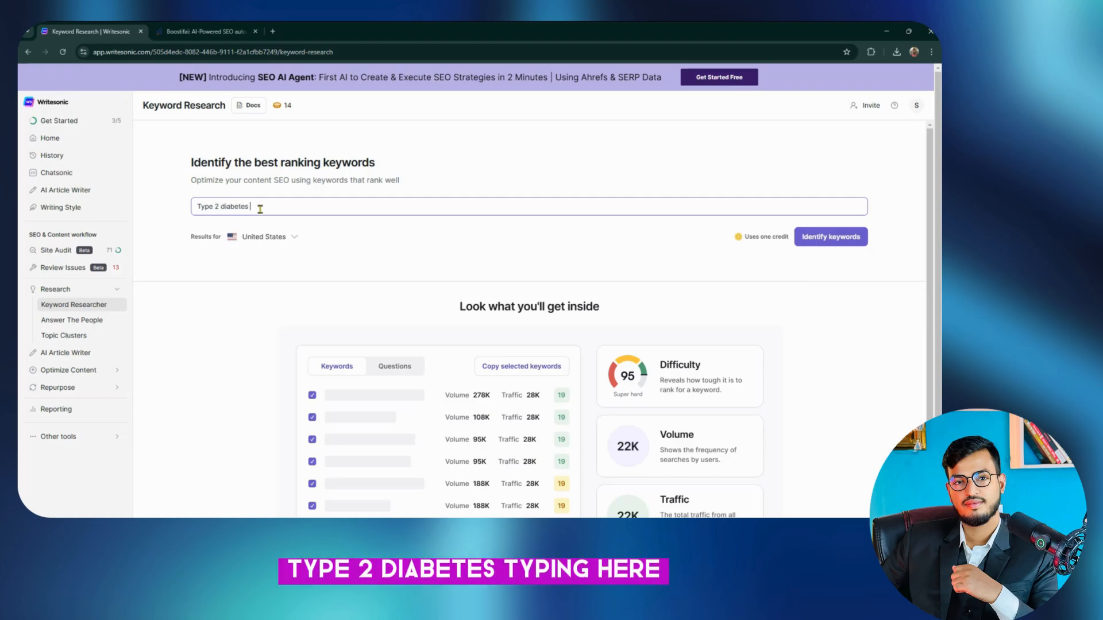
click(828, 237)
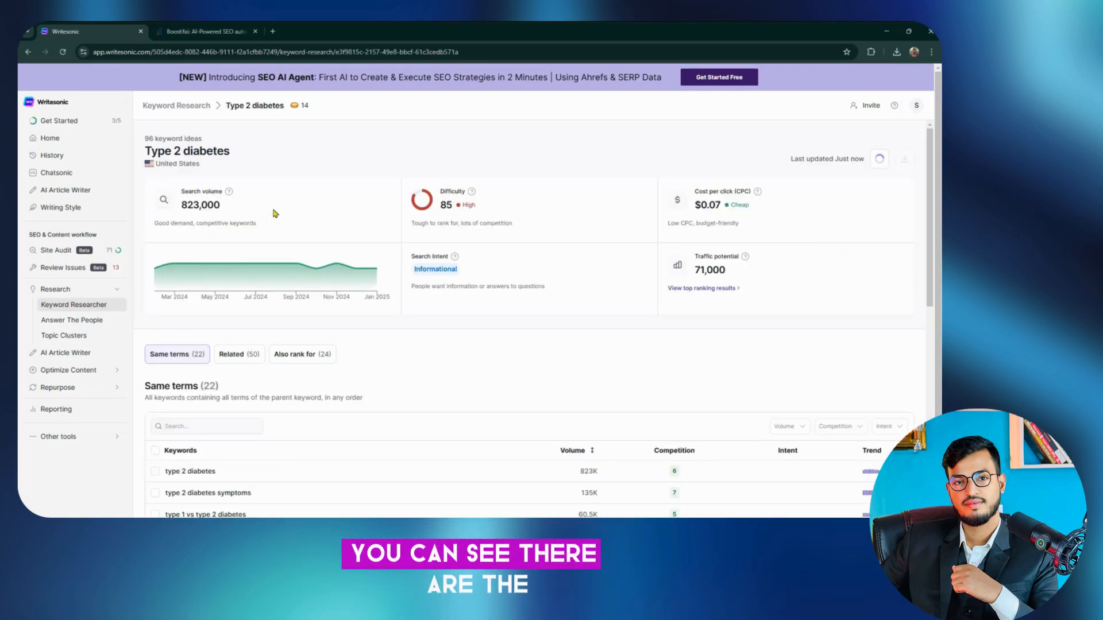
Step: Check the topic's overall search volume and highlight the volume of "type 2 diabetes" in the same-terms keyword list
drag(213, 205, 177, 175)
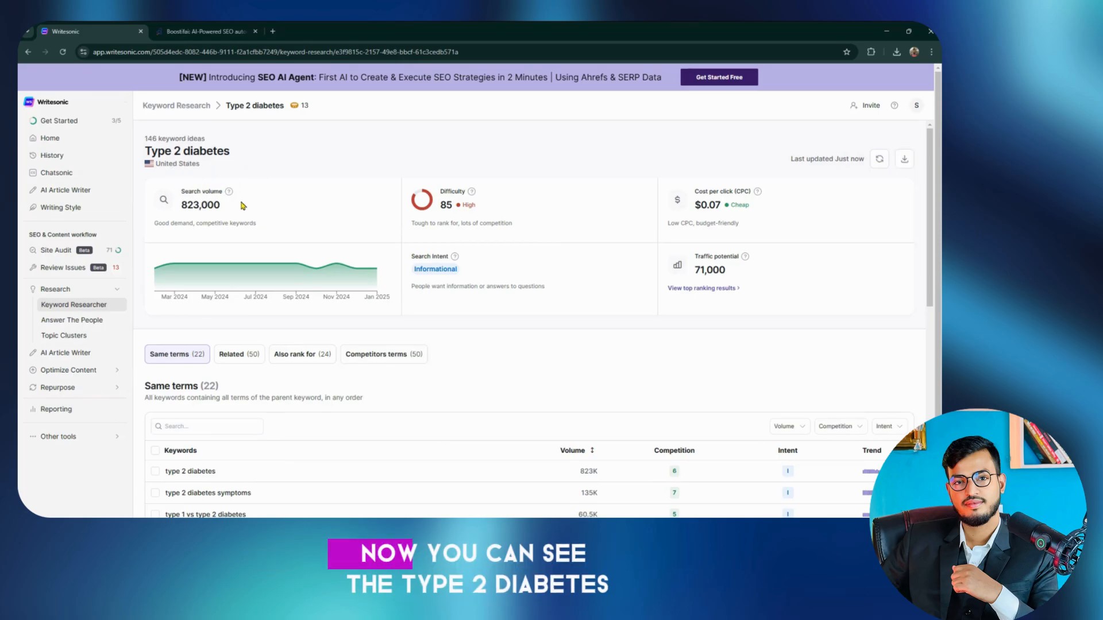
scroll(246, 214, down, 5)
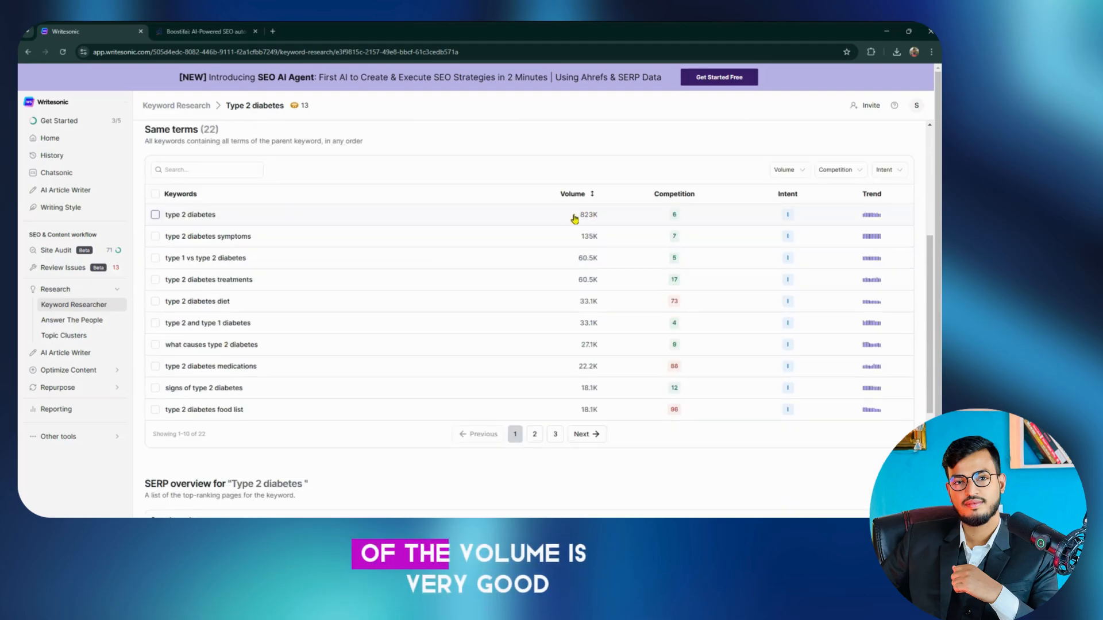
drag(549, 219, 628, 217)
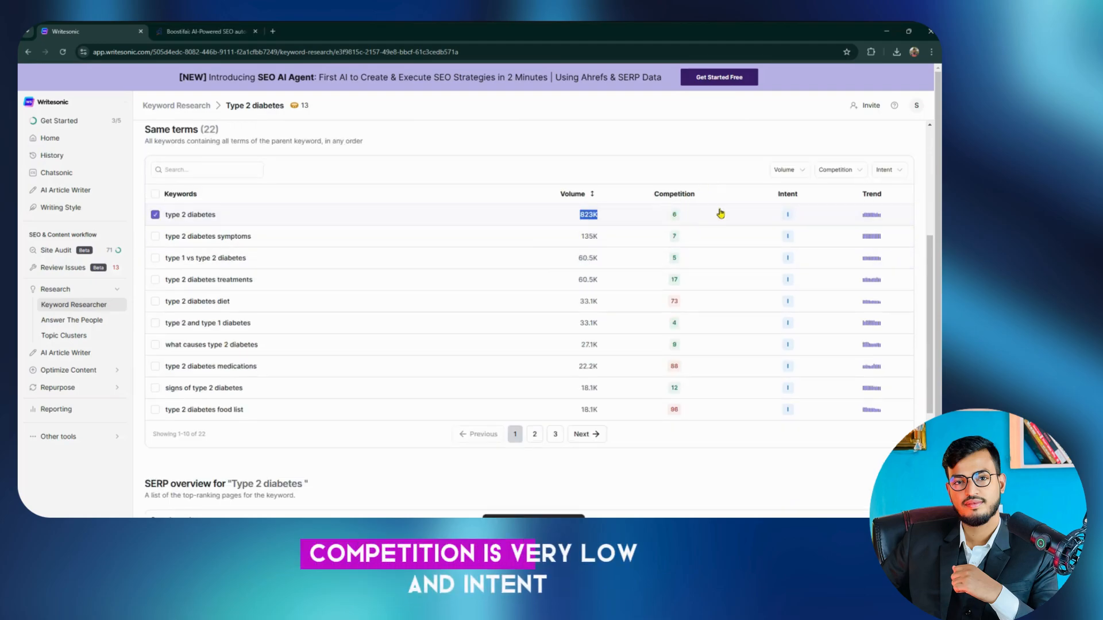
Step: Look through the SERP overview of top-ranking pages for "Type 2 diabetes" below the keyword list
scroll(627, 209, down, 4)
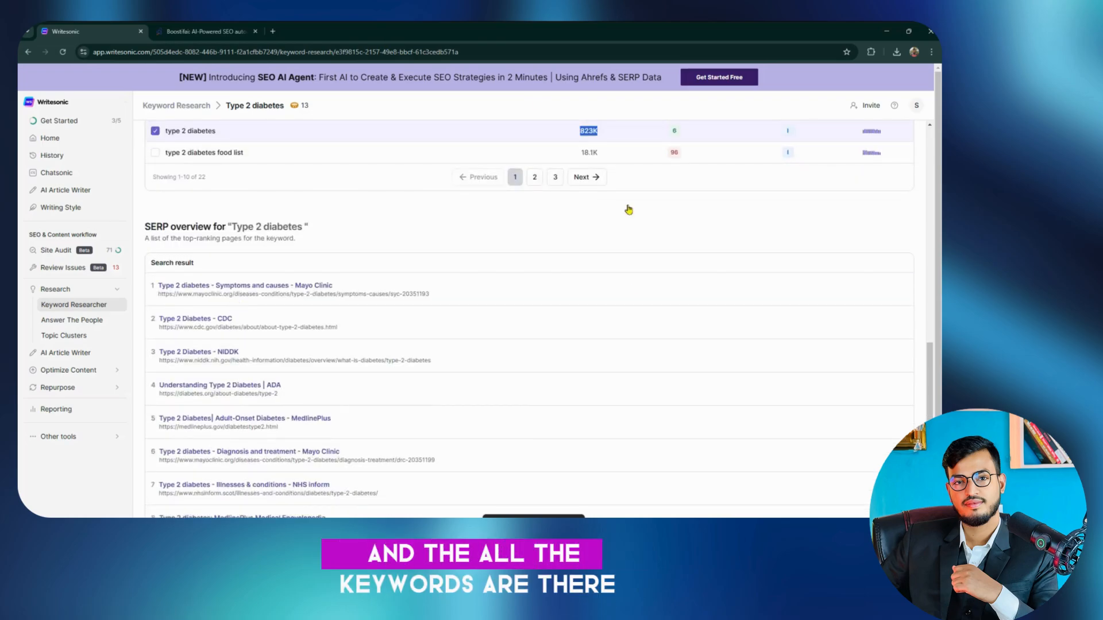
scroll(564, 423, up, 6)
scroll(436, 325, down, 6)
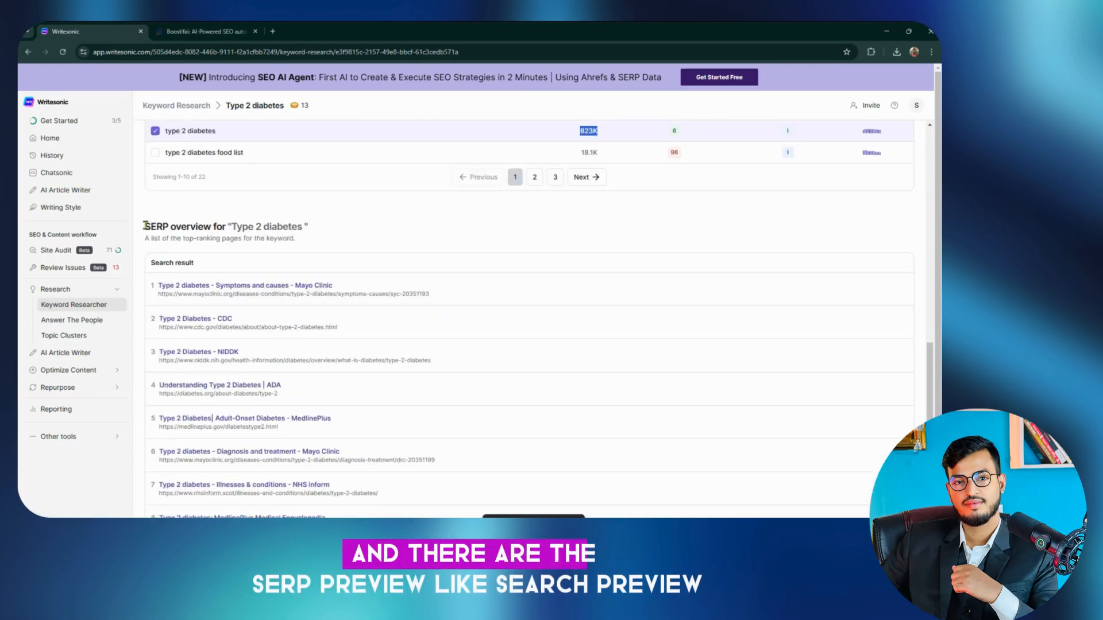
drag(320, 229, 369, 233)
click(366, 233)
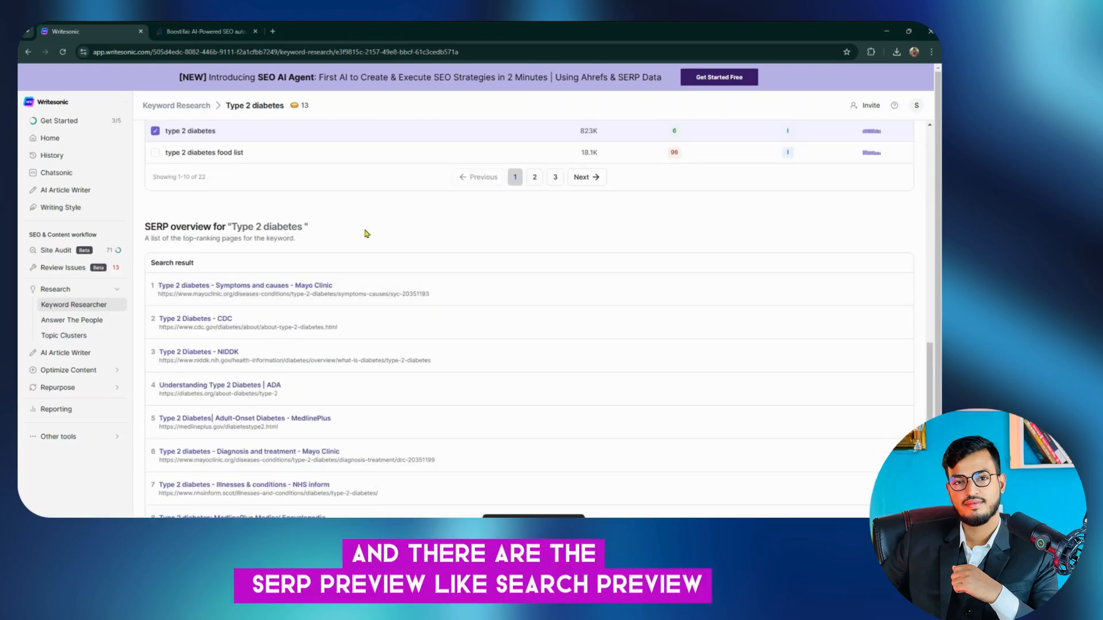
scroll(366, 233, down, 2)
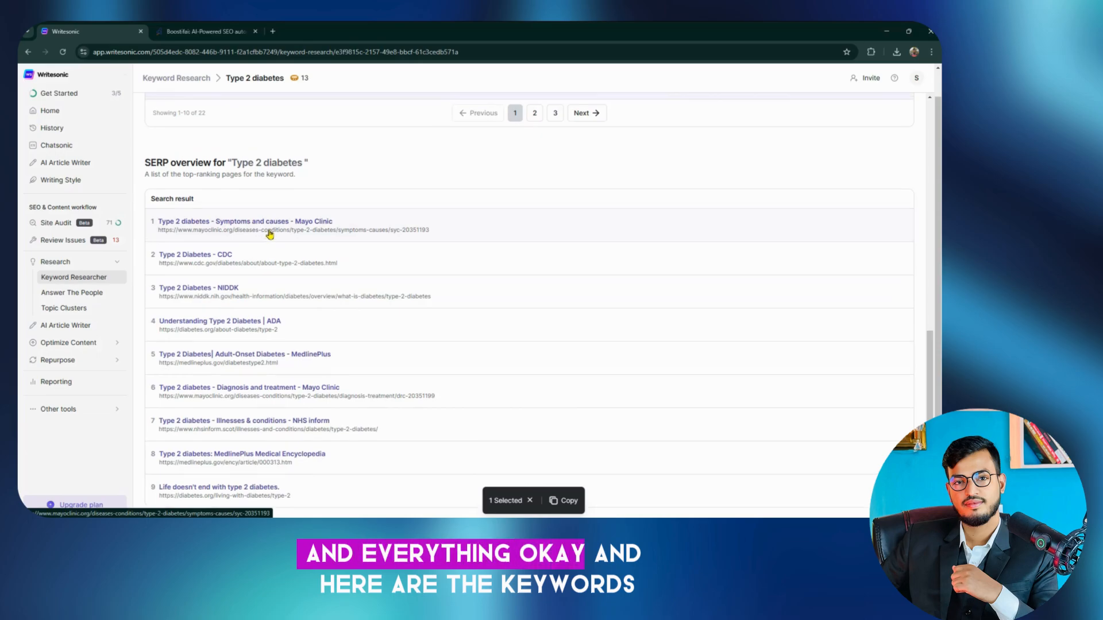
Step: Review the first two pages of same-terms keywords and check the topic's cost per click in the overview
scroll(258, 240, up, 5)
scroll(218, 290, up, 1)
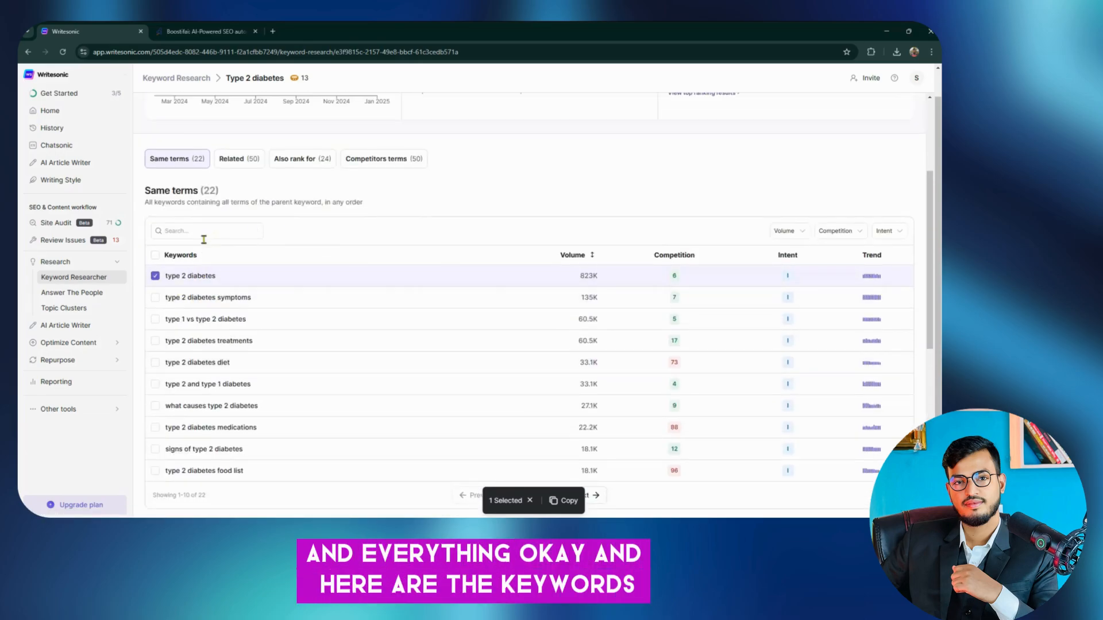
scroll(419, 270, down, 2)
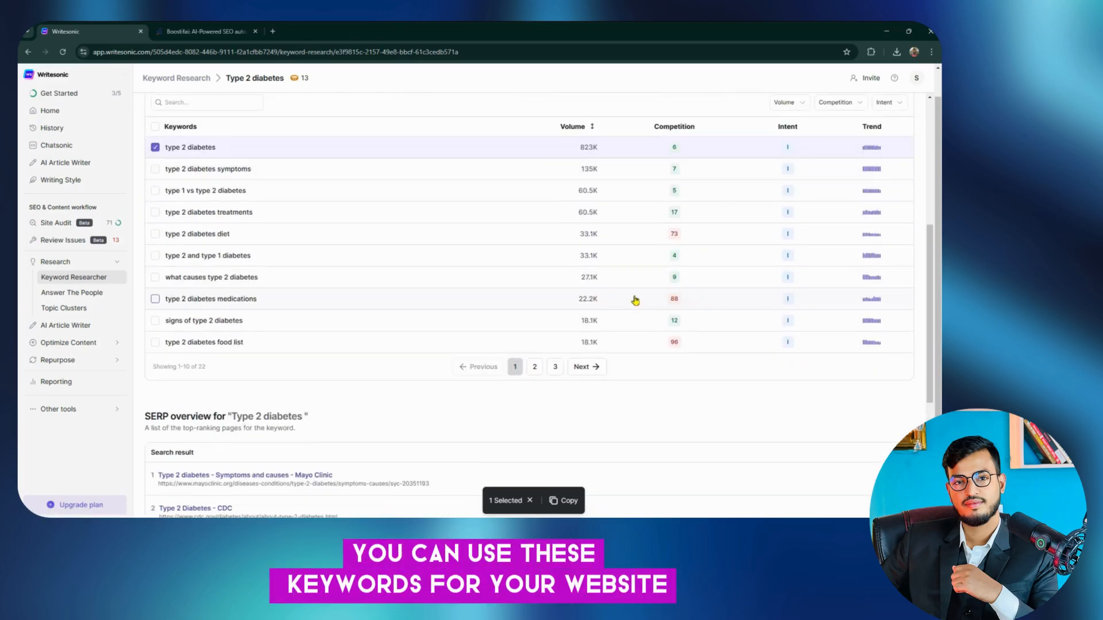
click(589, 367)
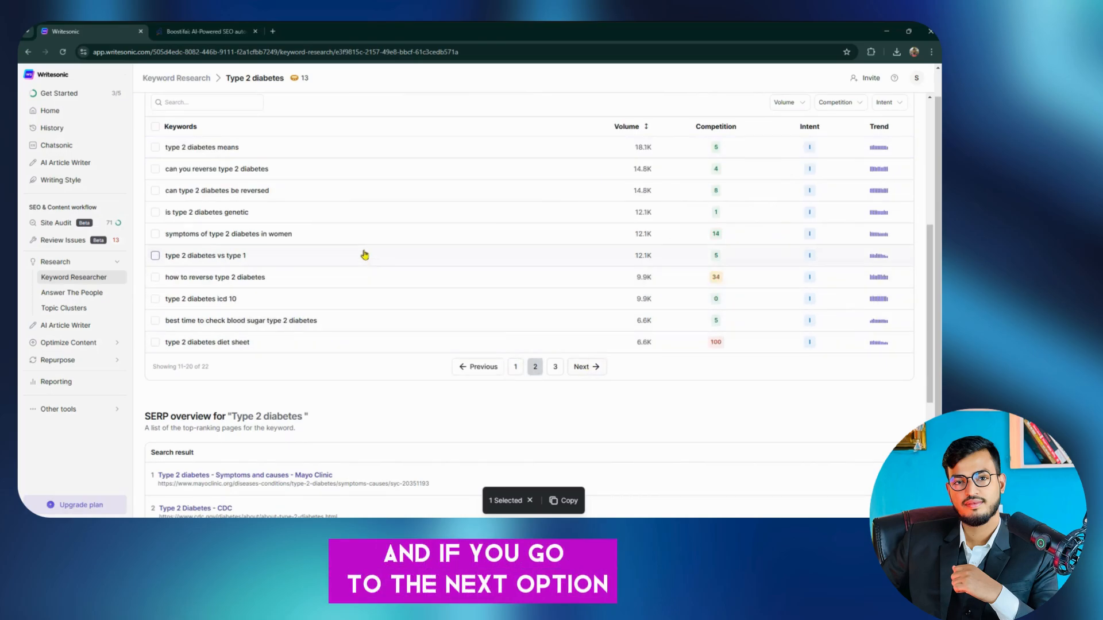
scroll(253, 189, down, 1)
scroll(394, 256, up, 3)
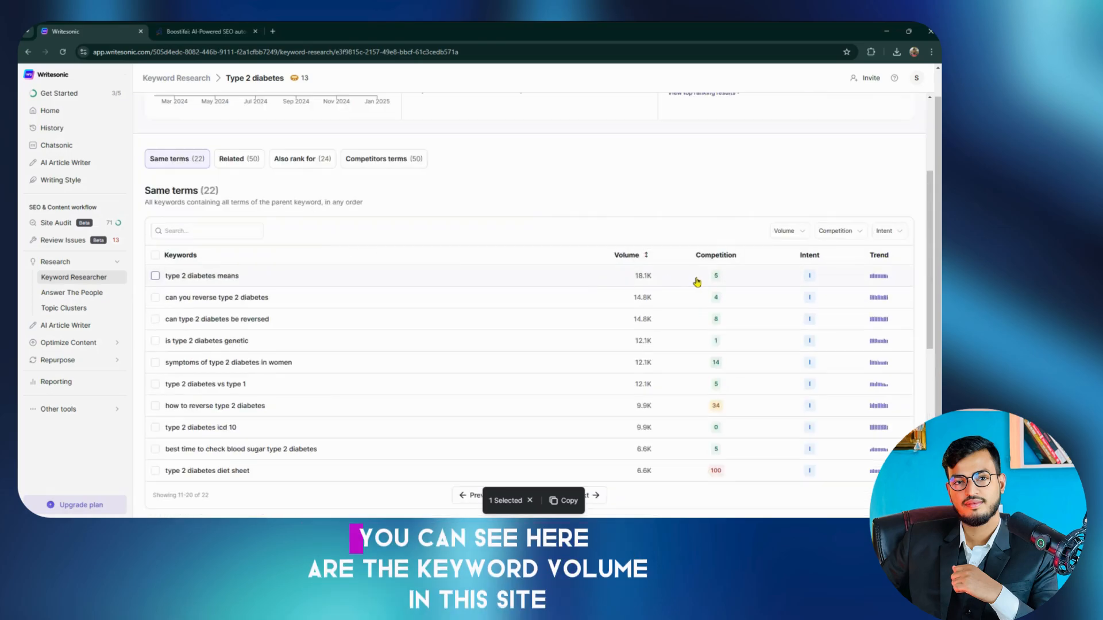
scroll(696, 282, down, 2)
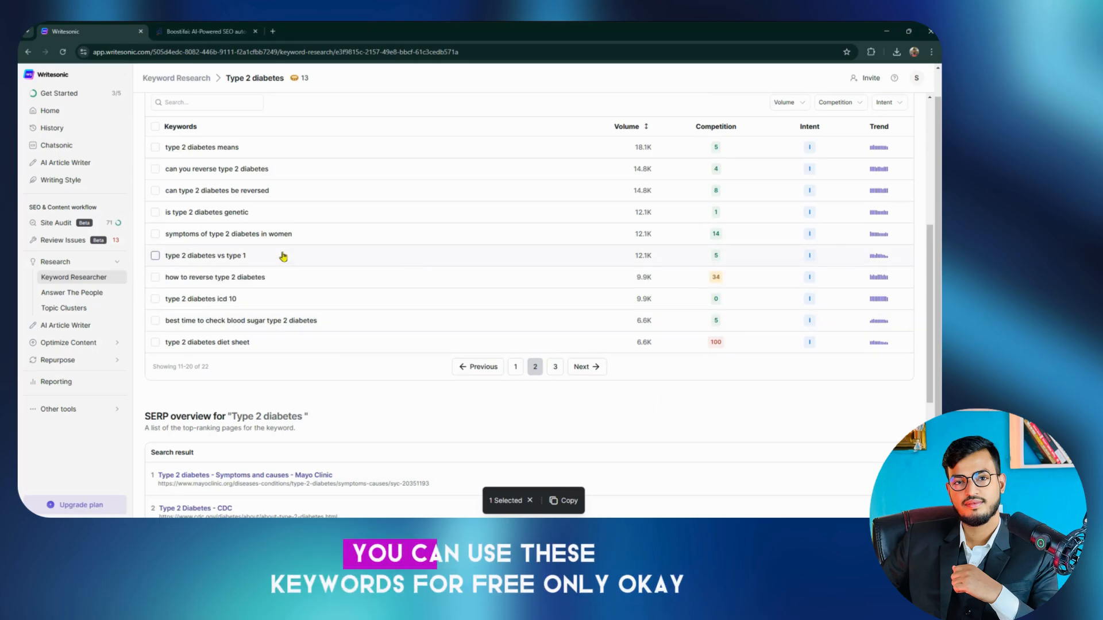
scroll(299, 259, up, 5)
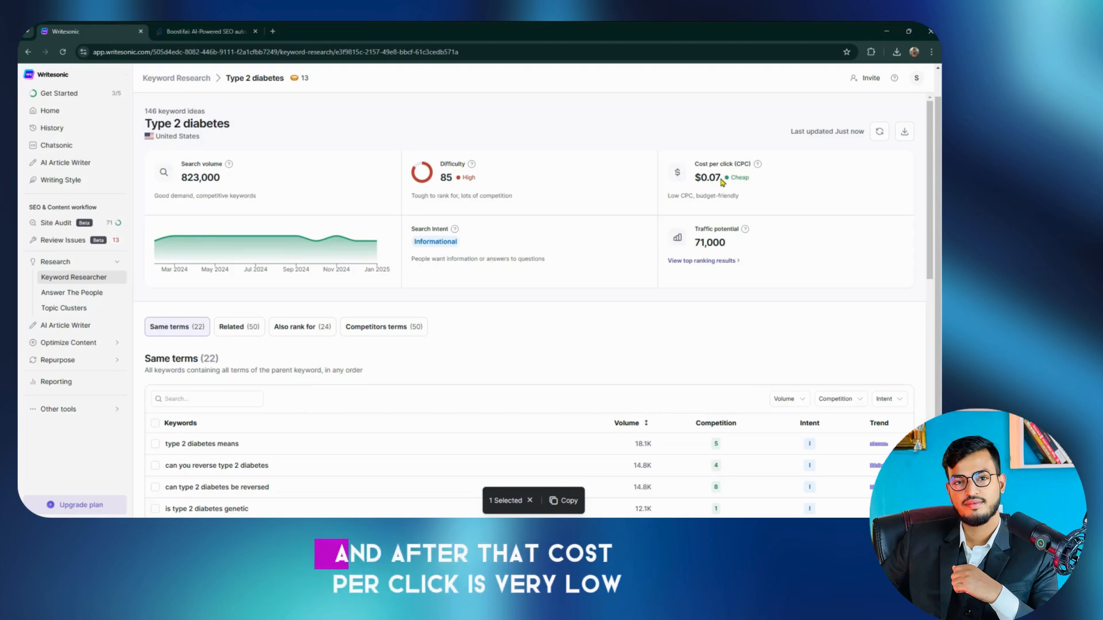
drag(750, 161, 790, 164)
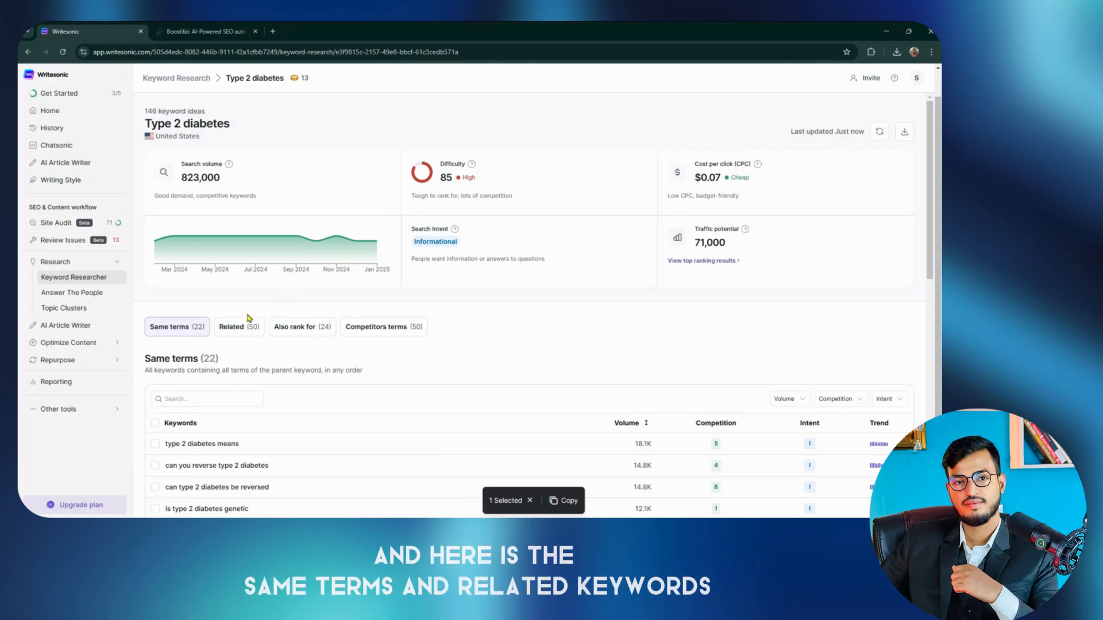
Step: Compare the Related, Also rank for and Competitors terms keyword lists for Type 2 diabetes
click(233, 327)
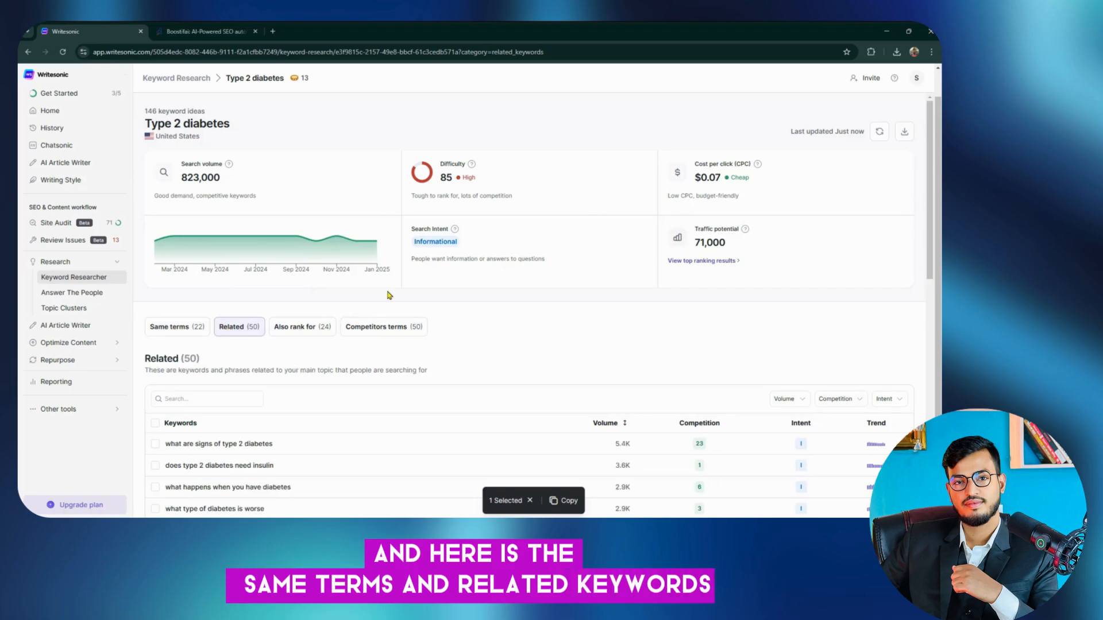
scroll(270, 264, down, 2)
click(304, 201)
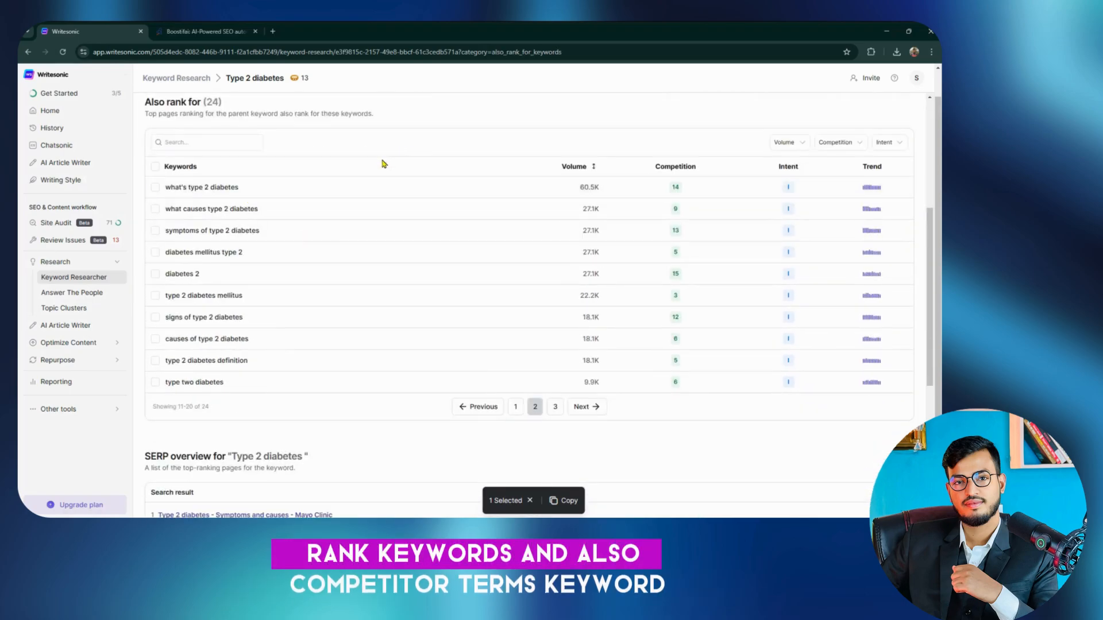
scroll(379, 230, up, 3)
click(373, 321)
scroll(327, 287, down, 3)
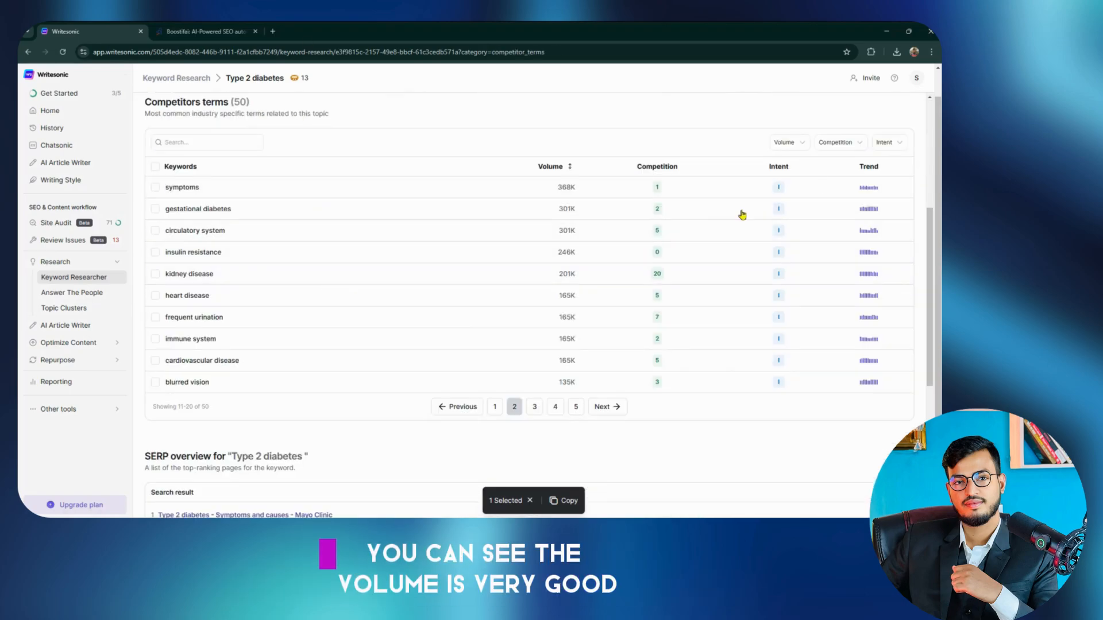
scroll(563, 201, down, 5)
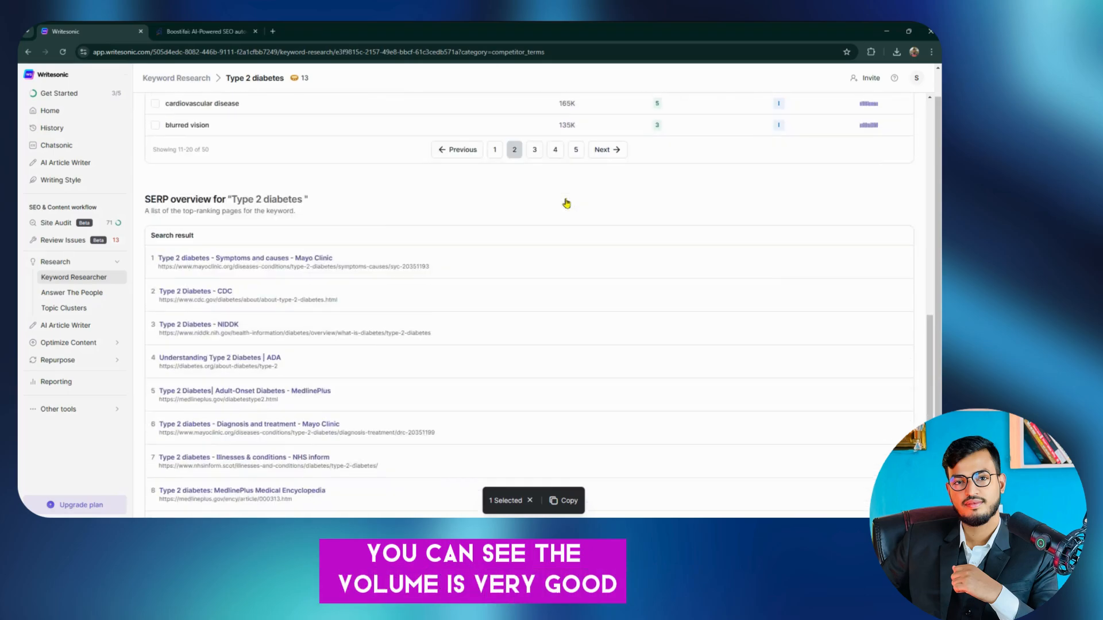
scroll(385, 227, up, 10)
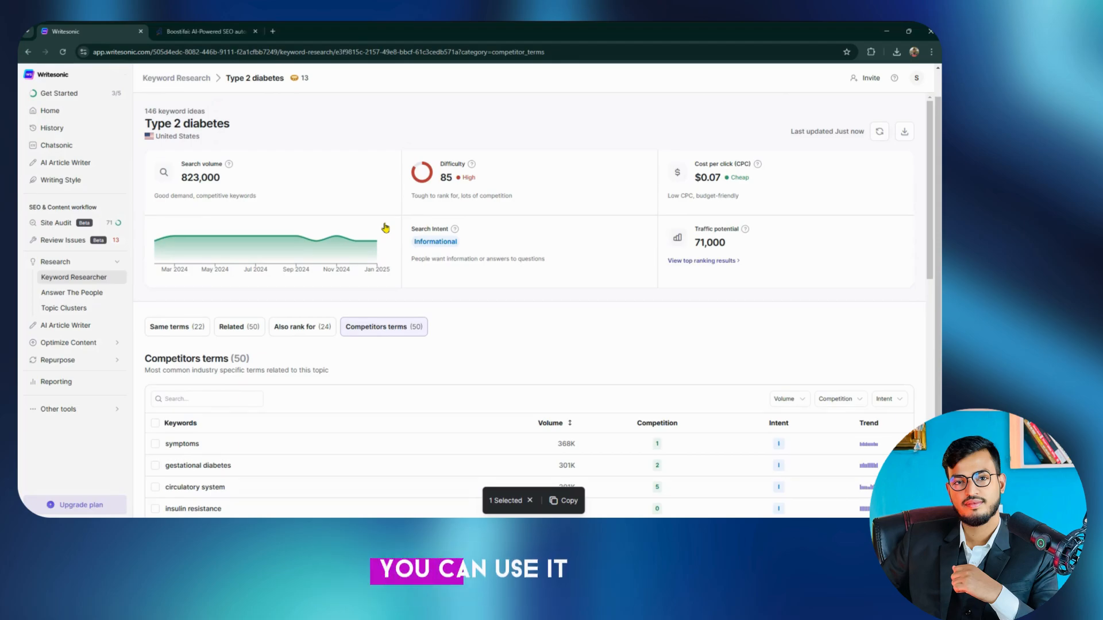
Step: Open Topic Clusters and create keyword clusters for "type 2 diabetes" in the United States
click(75, 306)
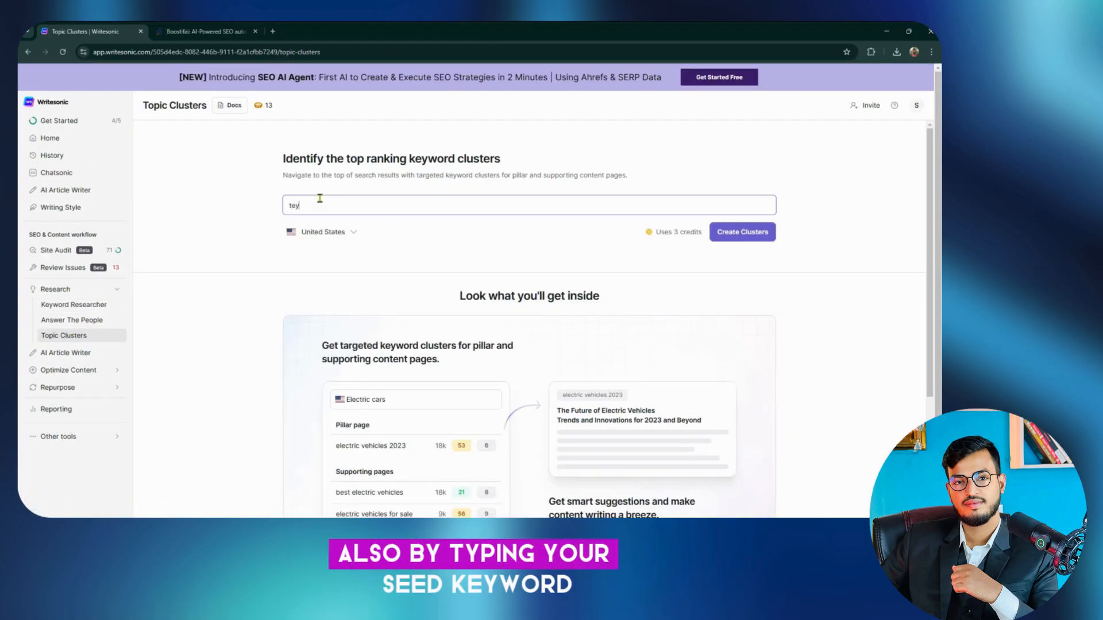
key(BackSpace)
key(BackSpace)
text(ype 2 d)
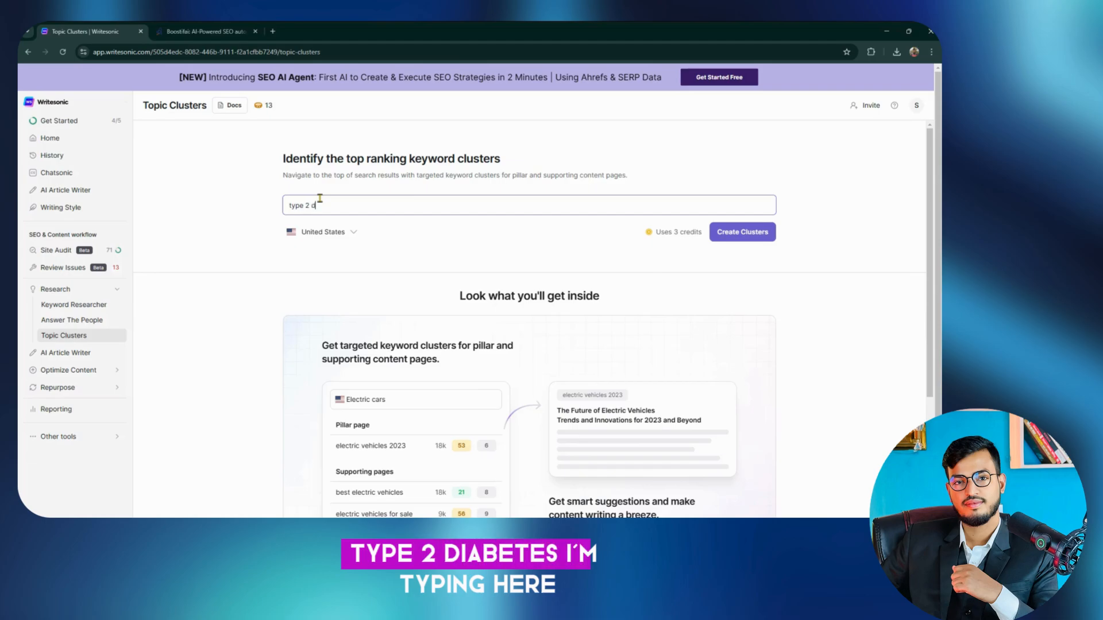
text(iabetes)
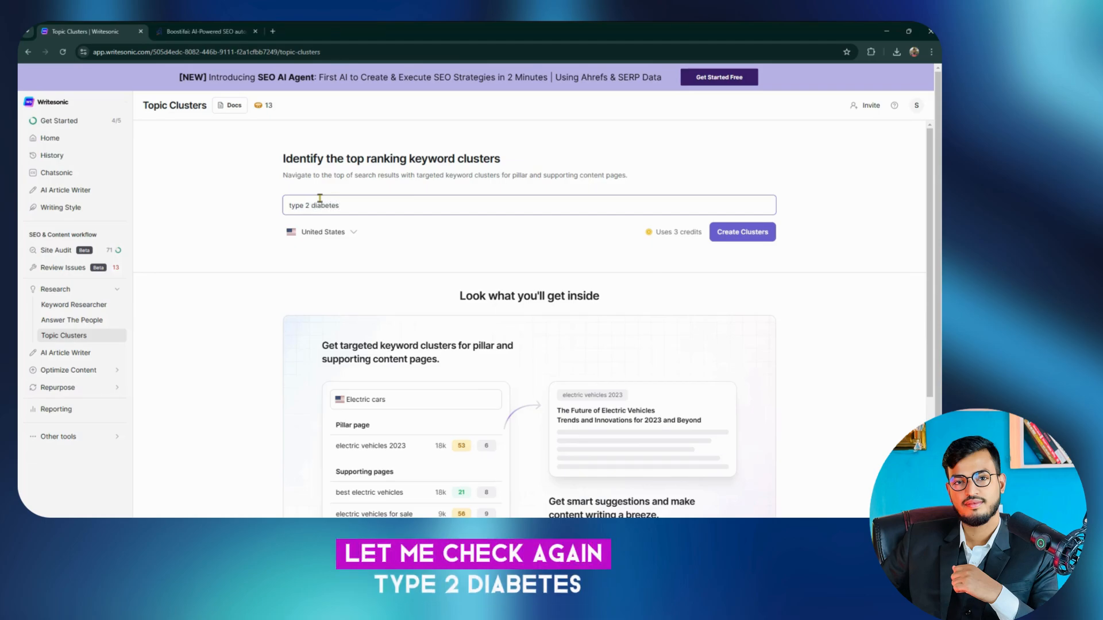
click(741, 233)
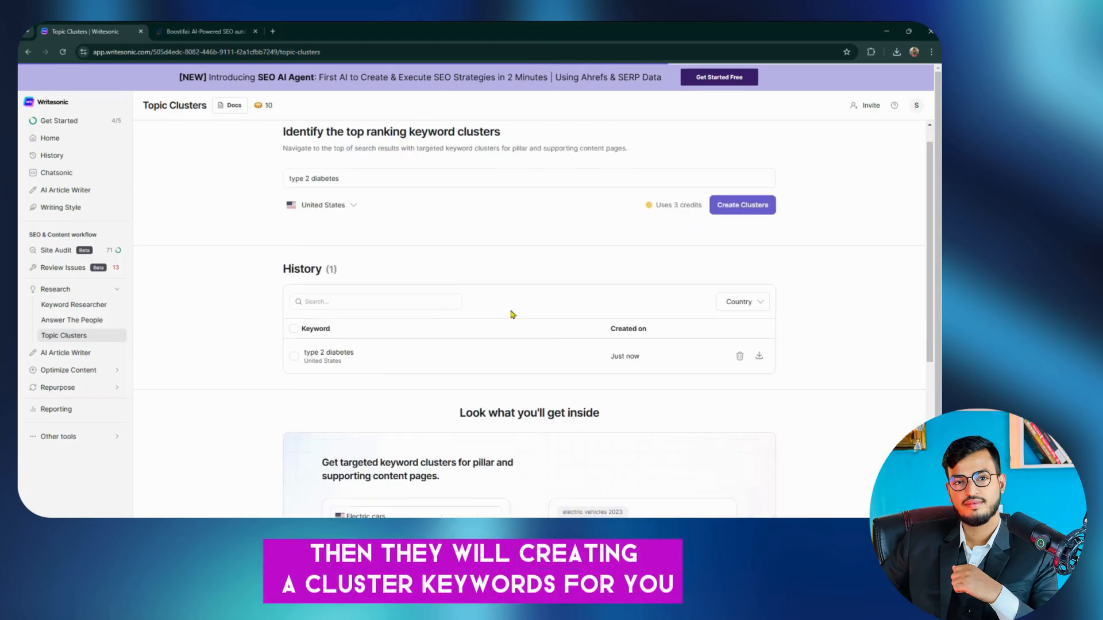
Step: Open the new type 2 diabetes cluster, dismiss the feedback survey and review the supporting pages' search intent and average difficulty
scroll(511, 312, down, 2)
click(352, 253)
scroll(379, 241, down, 4)
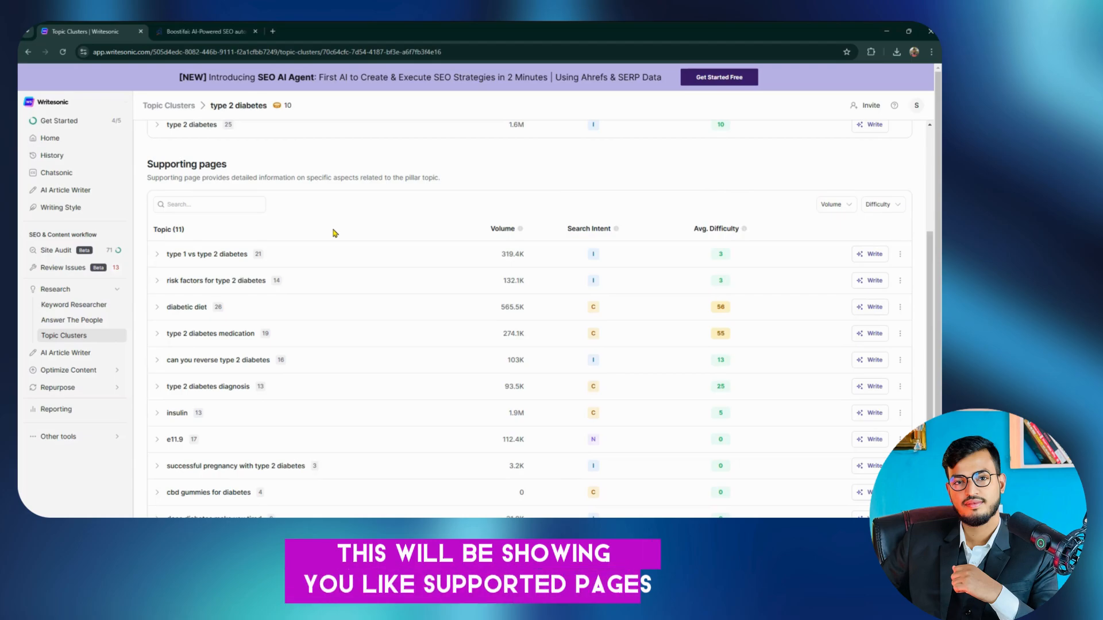
scroll(460, 235, down, 1)
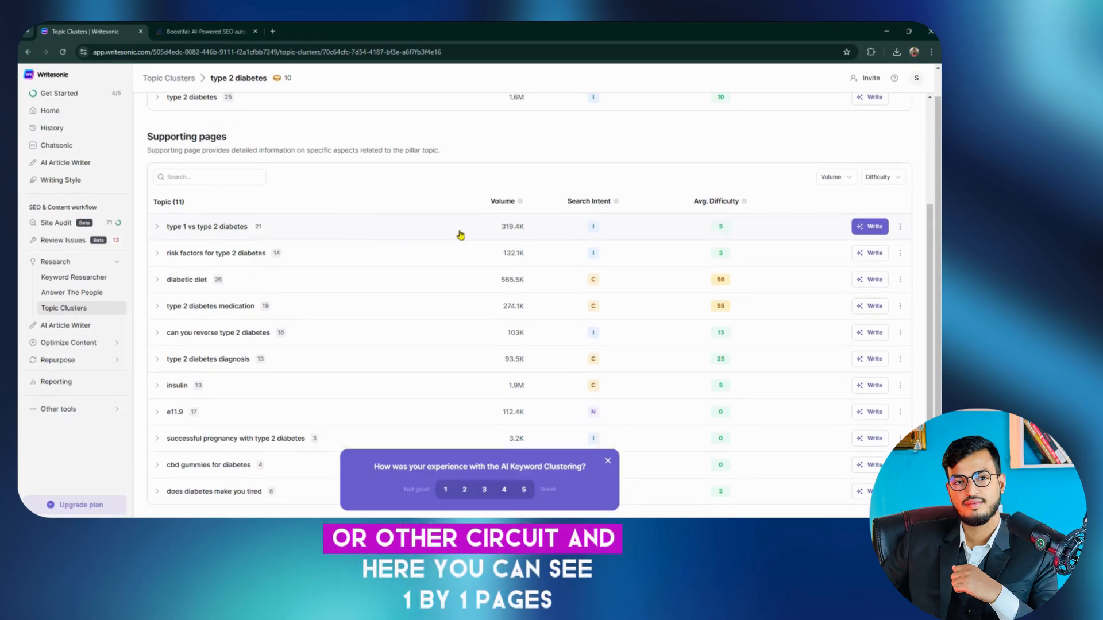
click(608, 460)
drag(582, 201, 640, 209)
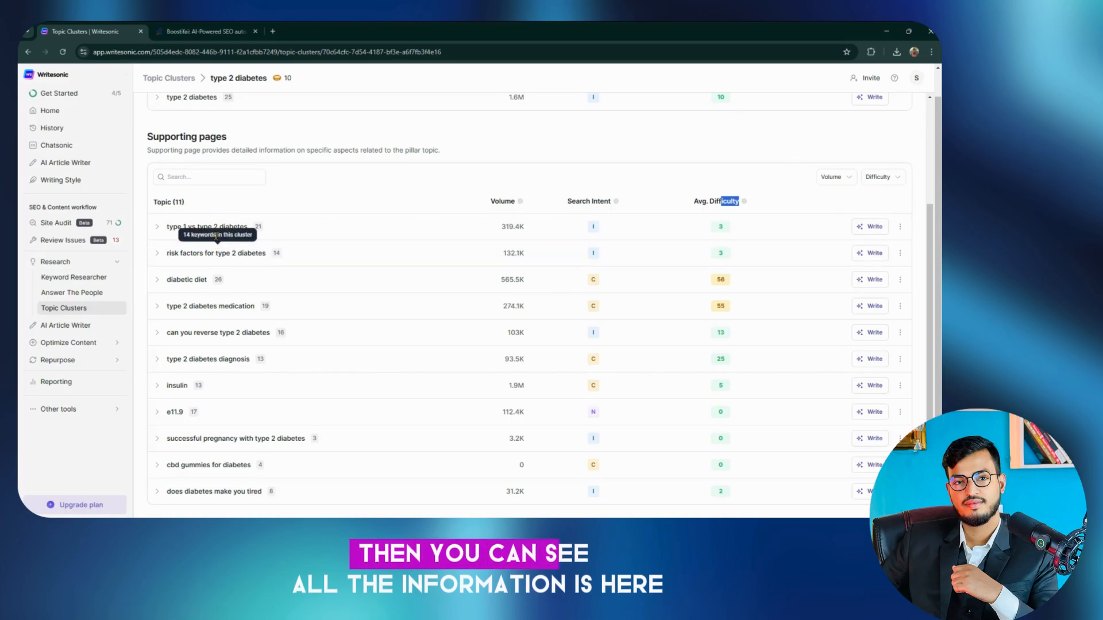
Step: Expand the "type 1 vs type 2 diabetes" supporting topic, review its article suggestion and open the article-writing form for it
click(154, 228)
scroll(193, 258, down, 2)
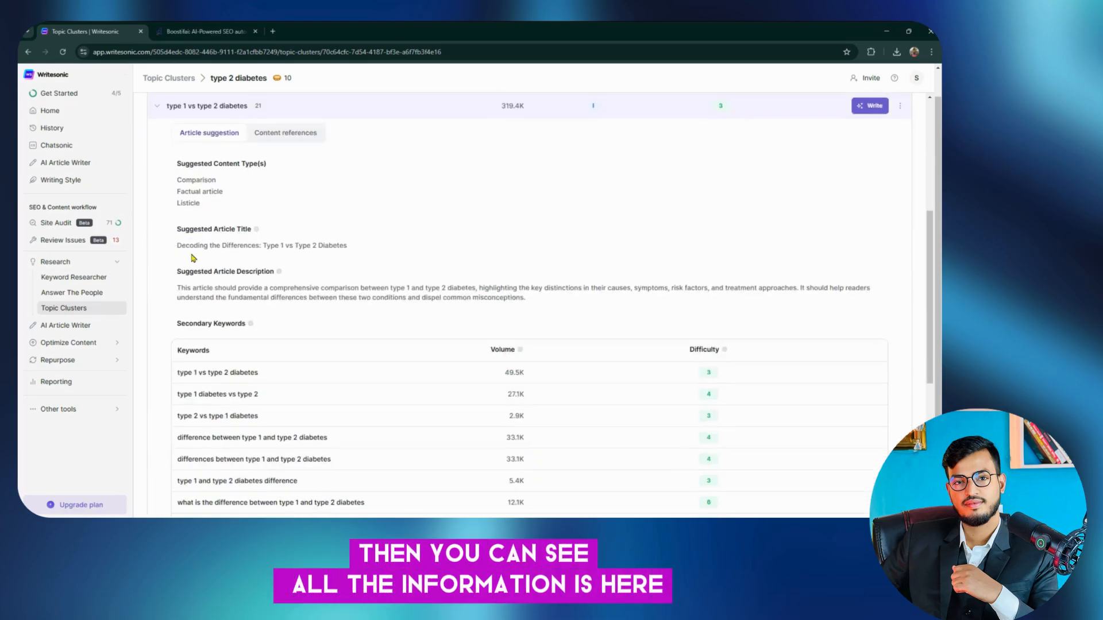
scroll(239, 284, up, 2)
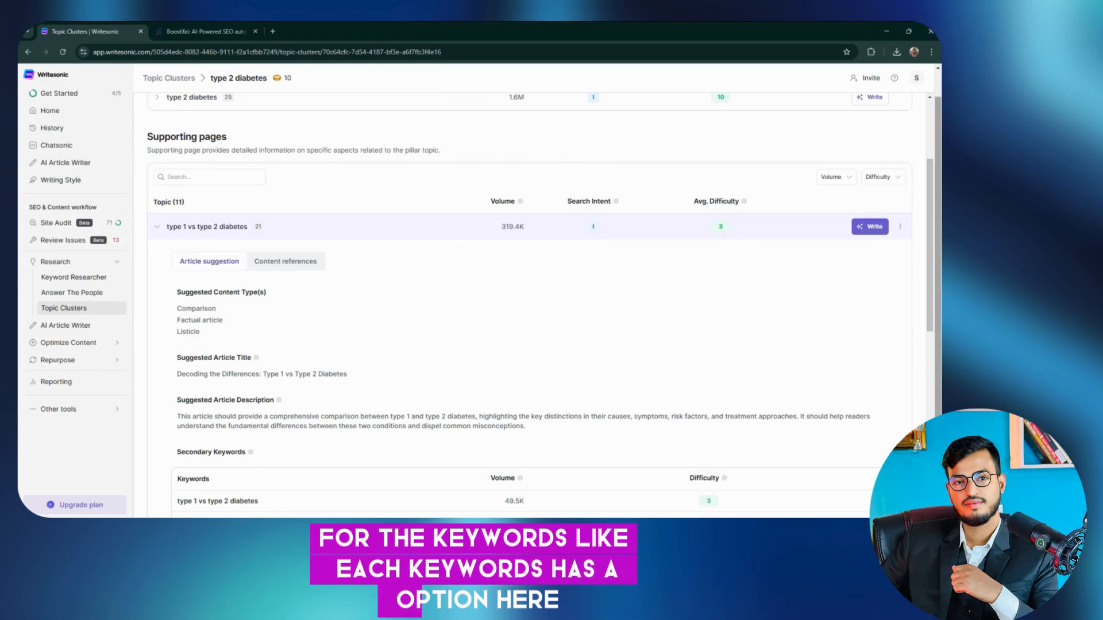
click(875, 232)
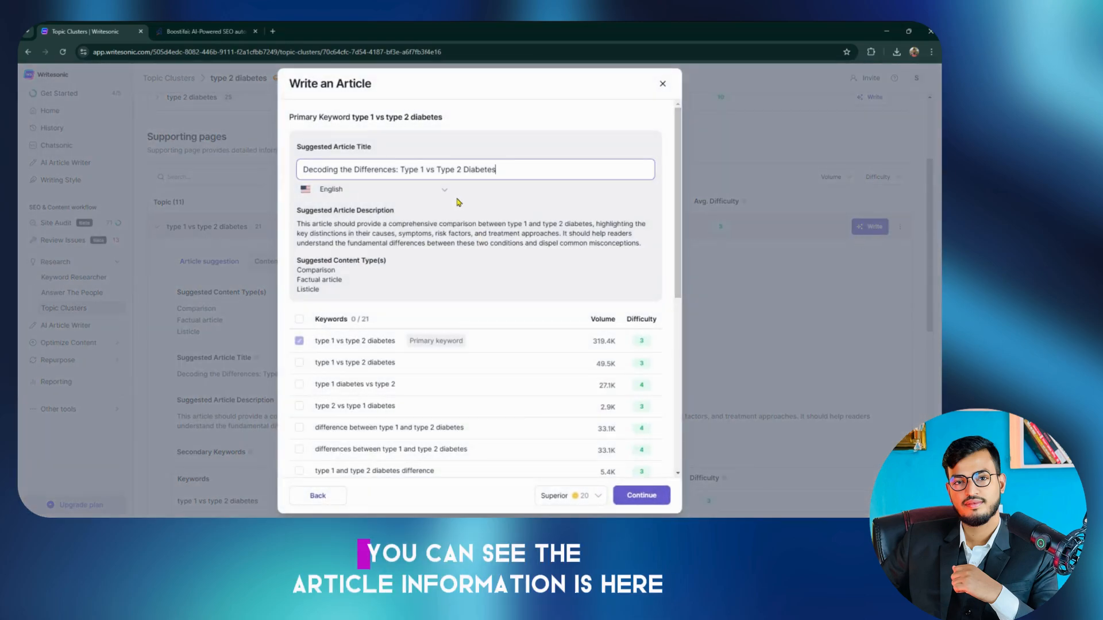
Step: Review the suggested title, description and keyword list in the "type 1 vs type 2 diabetes" article form
scroll(458, 201, down, 2)
scroll(458, 202, up, 2)
drag(402, 181, 247, 188)
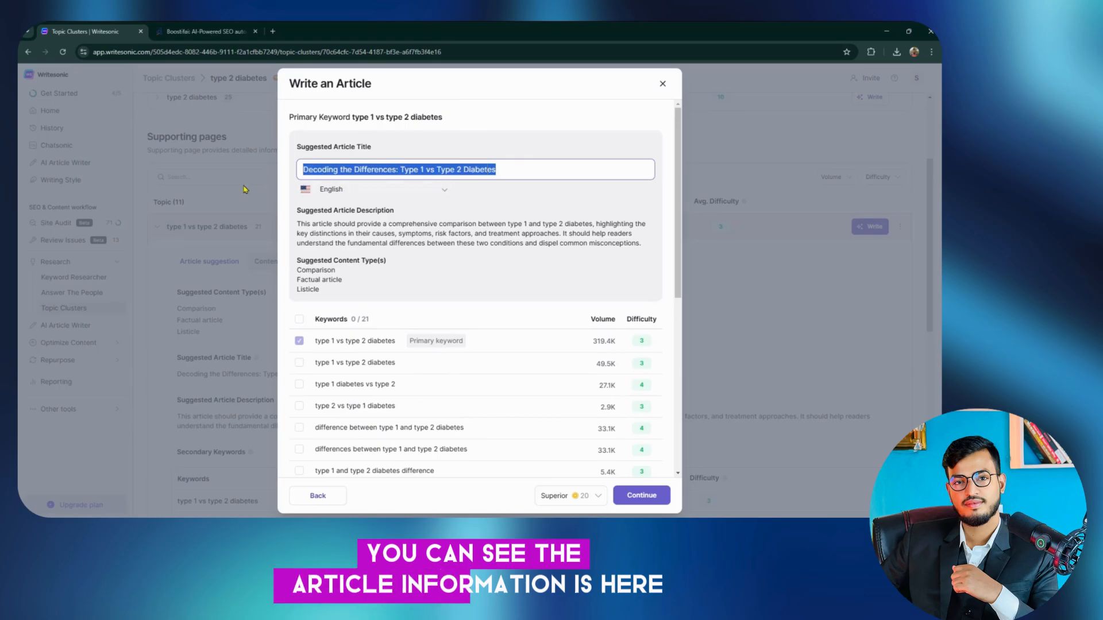
click(515, 184)
drag(509, 174, 313, 175)
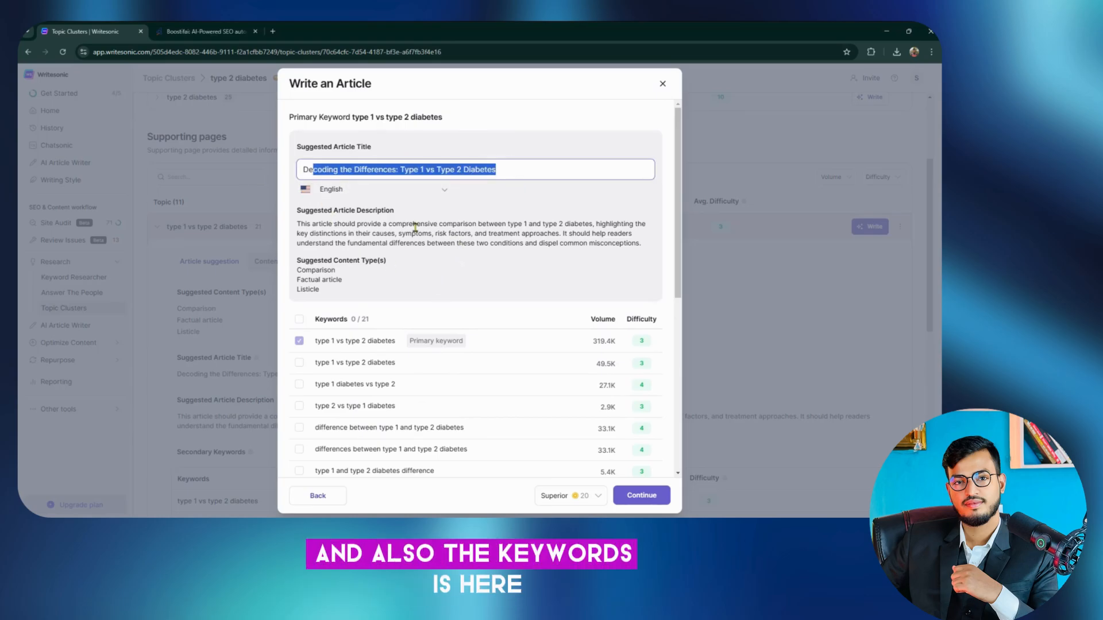
drag(298, 224, 453, 224)
scroll(587, 425, down, 6)
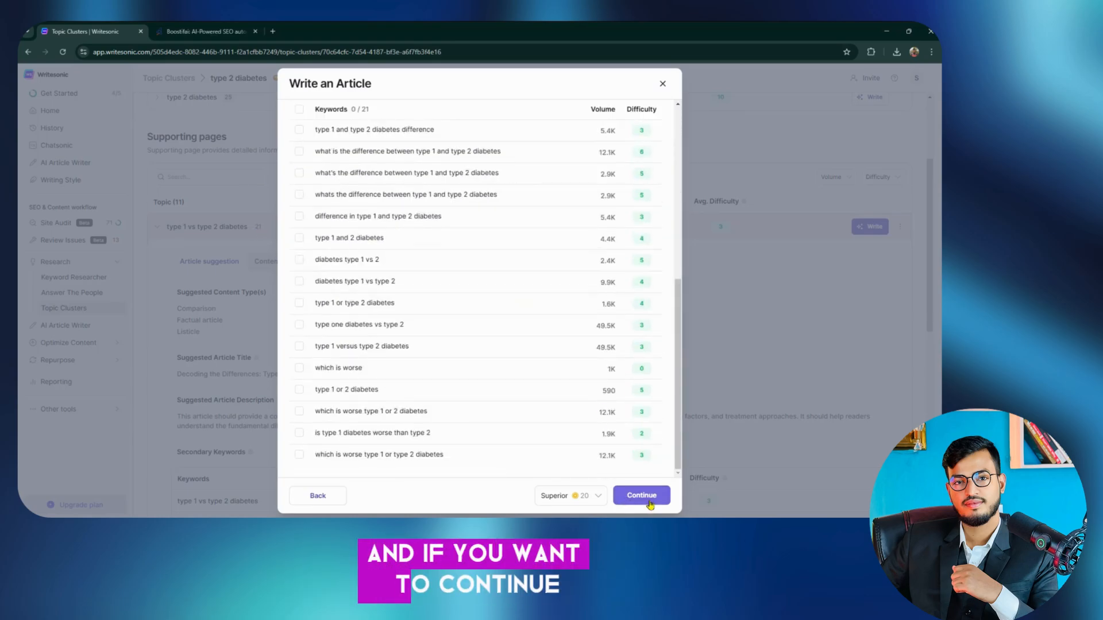
Step: Set the article quality to Good and continue to the article writer's secondary keyword selection
click(591, 497)
click(560, 451)
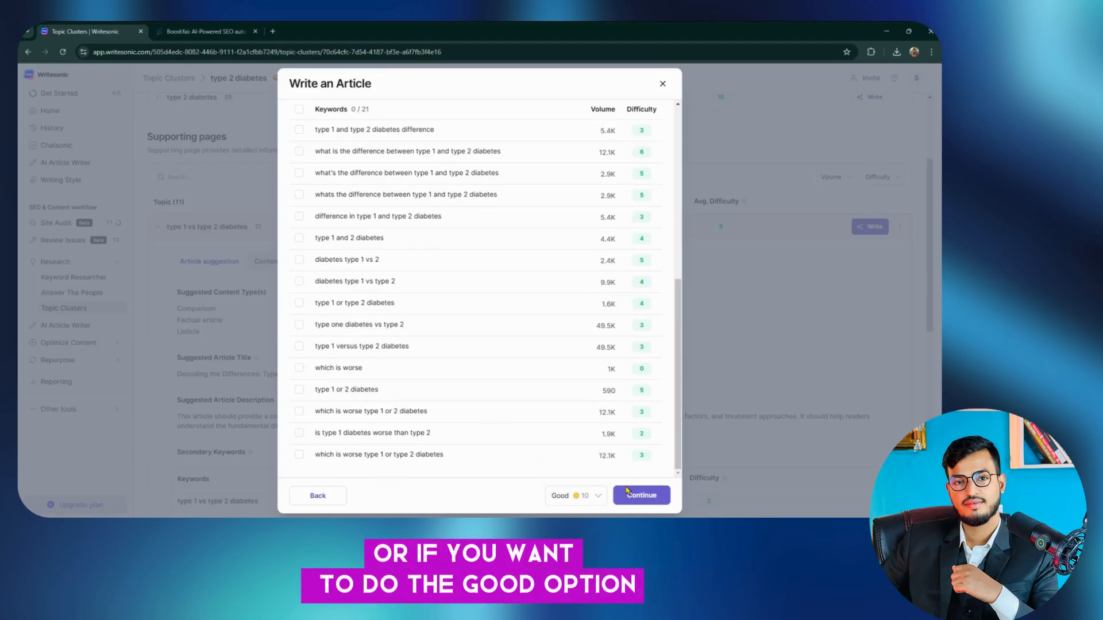
click(629, 493)
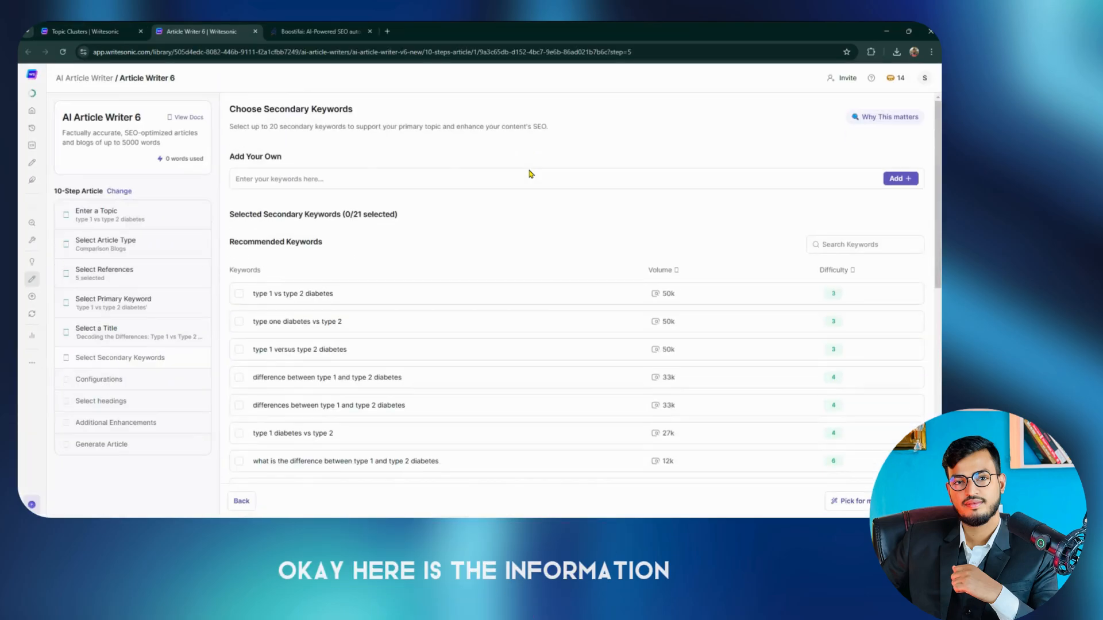
Step: View the SEO Checker among the content optimization tools and return to the article writer
mouse_move(21, 160)
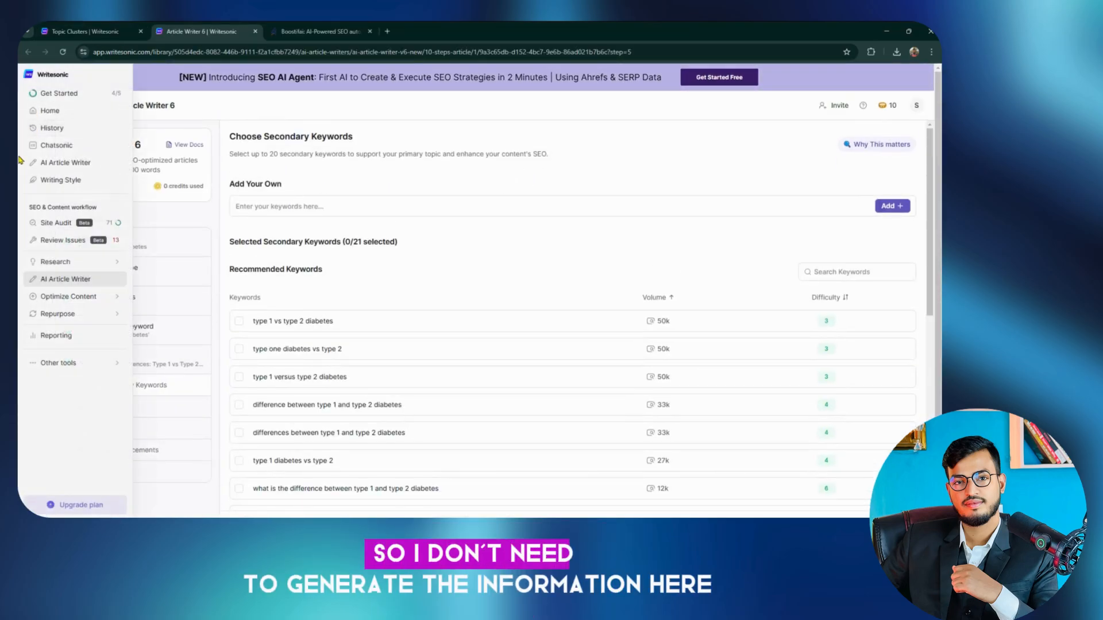
click(86, 296)
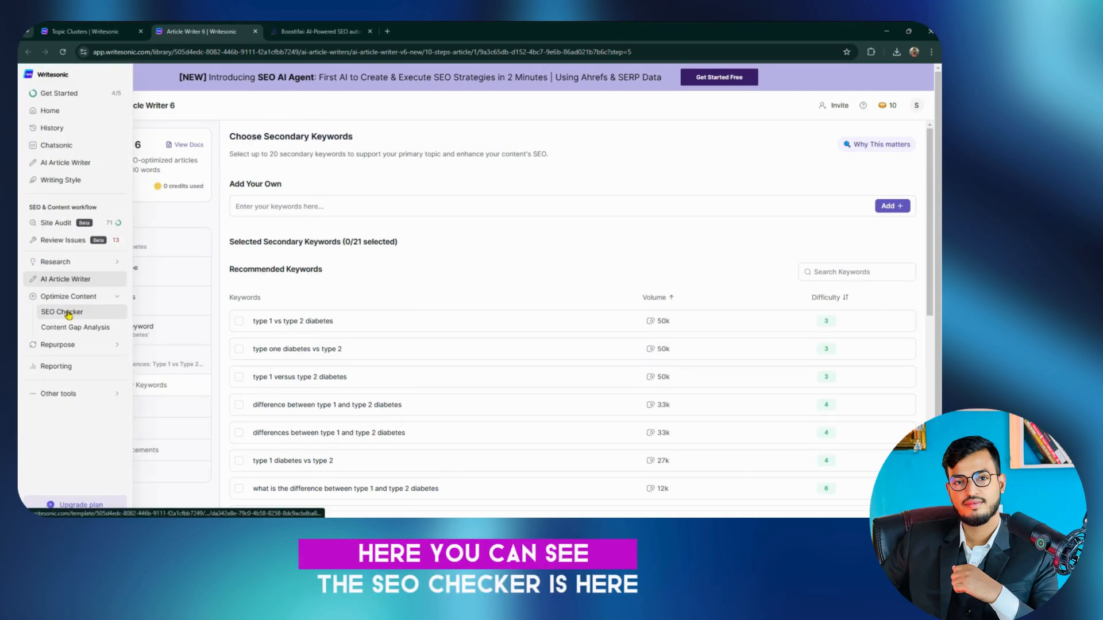
click(68, 313)
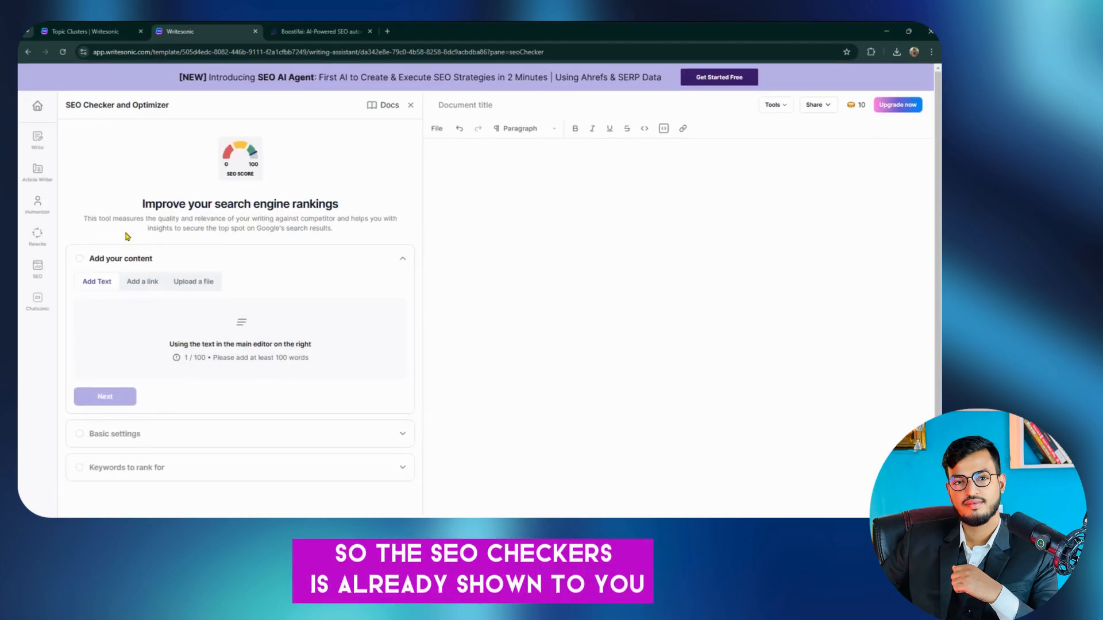
key(alt+Left)
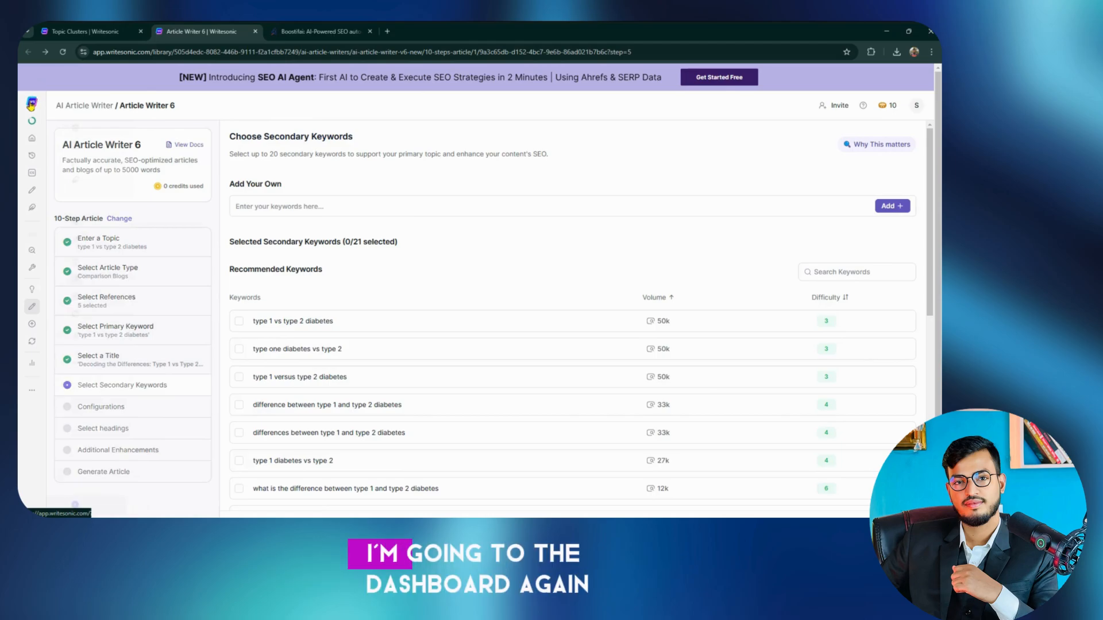
Step: Open Reporting from the Home page and review the search metrics, top keywords, top keyword changes and top page changes
click(48, 137)
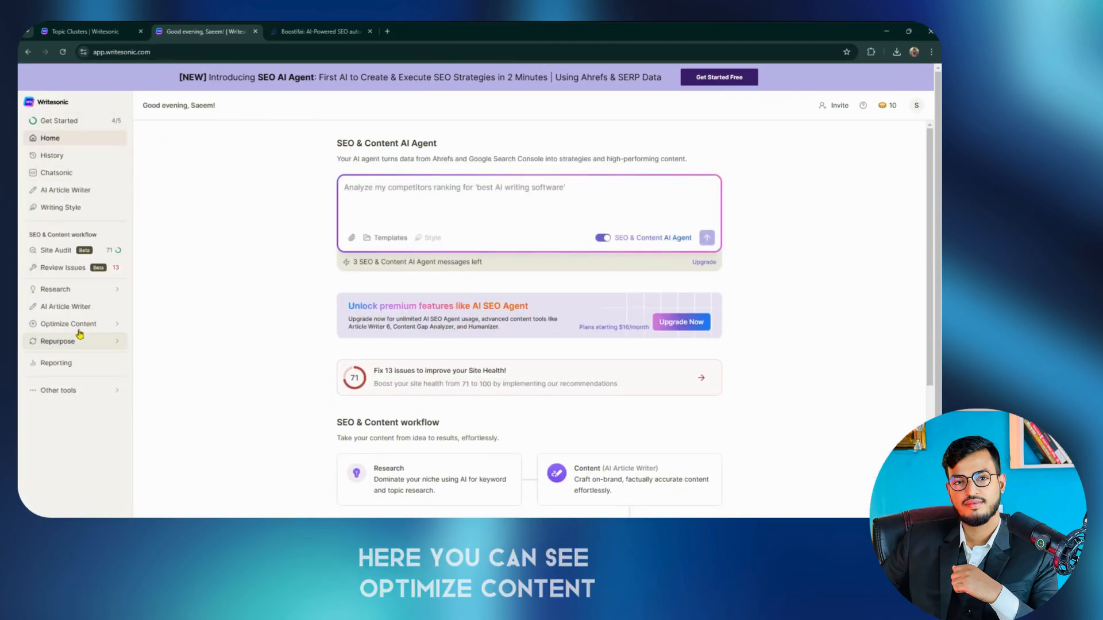
click(90, 363)
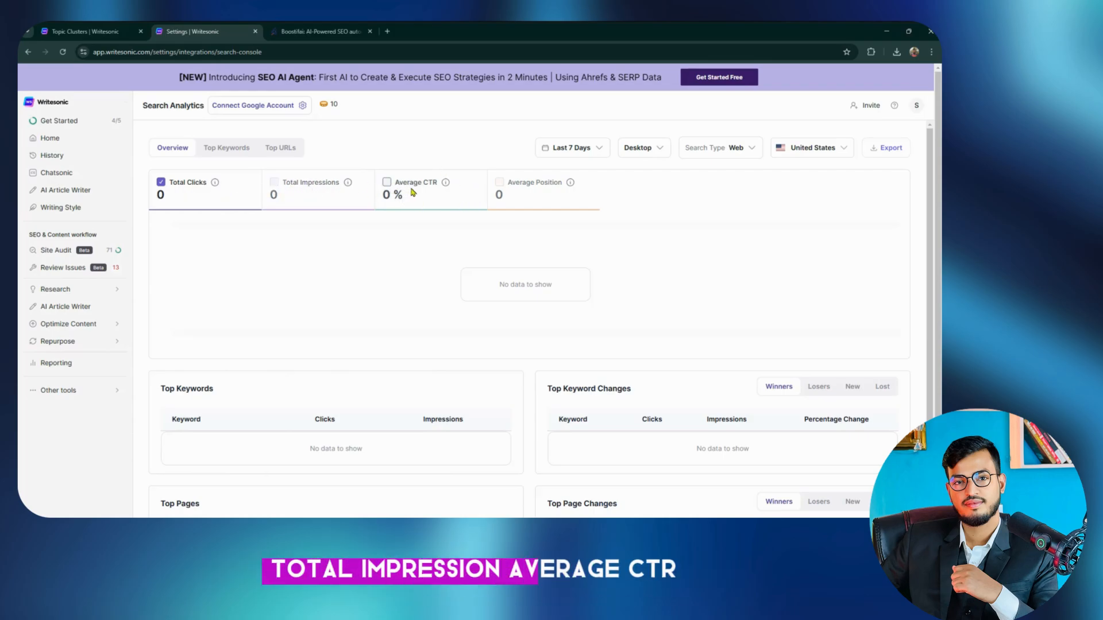
scroll(509, 185, down, 3)
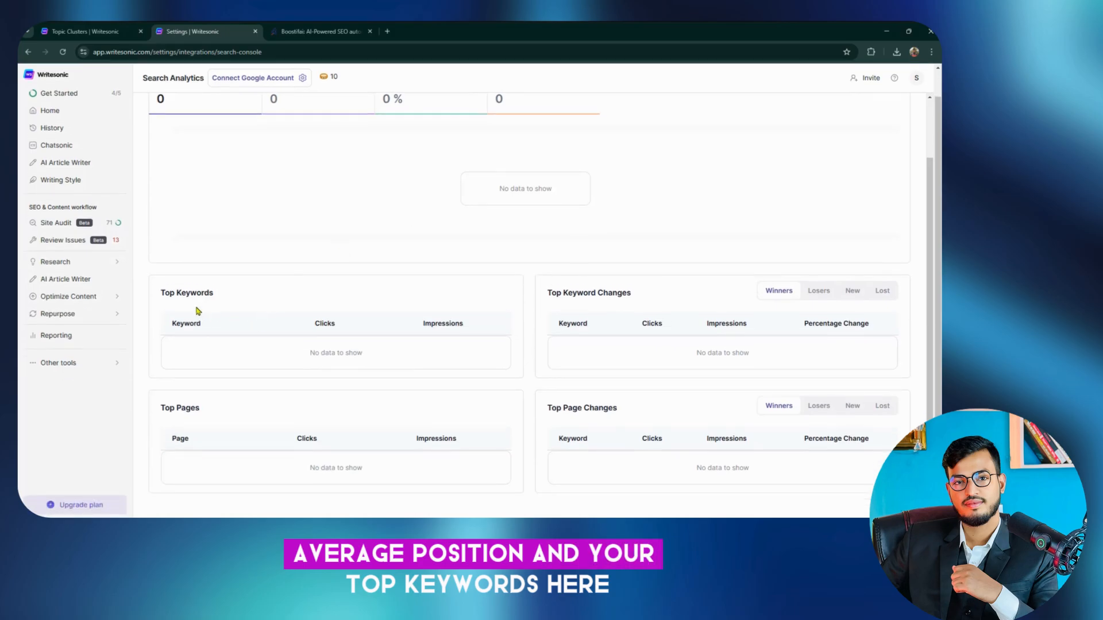
triple_click(210, 294)
drag(556, 293, 630, 293)
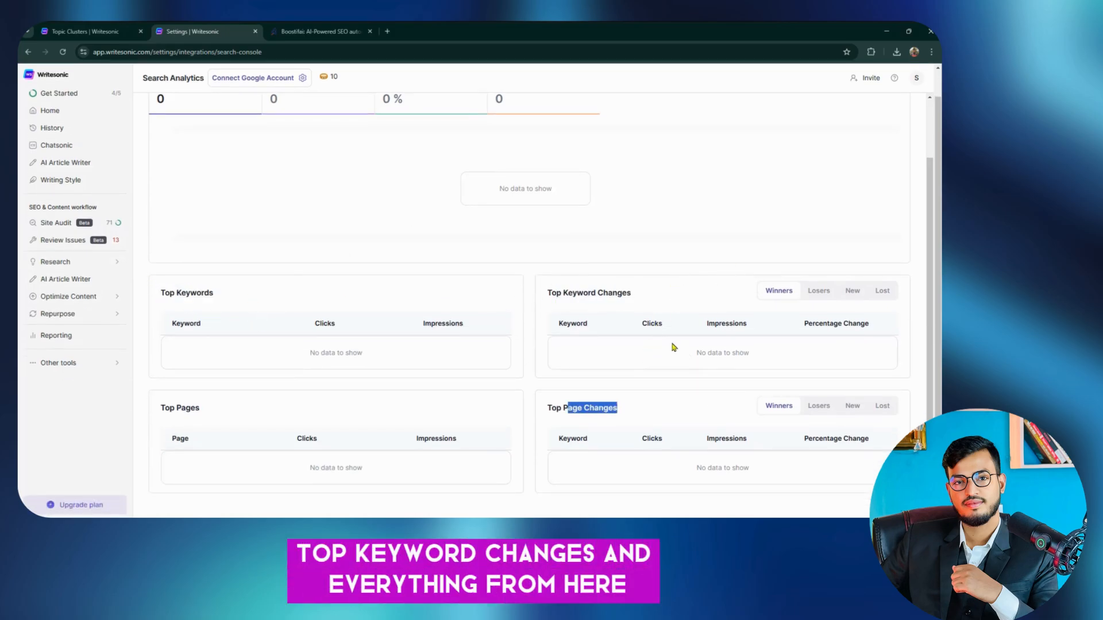
scroll(393, 294, up, 1)
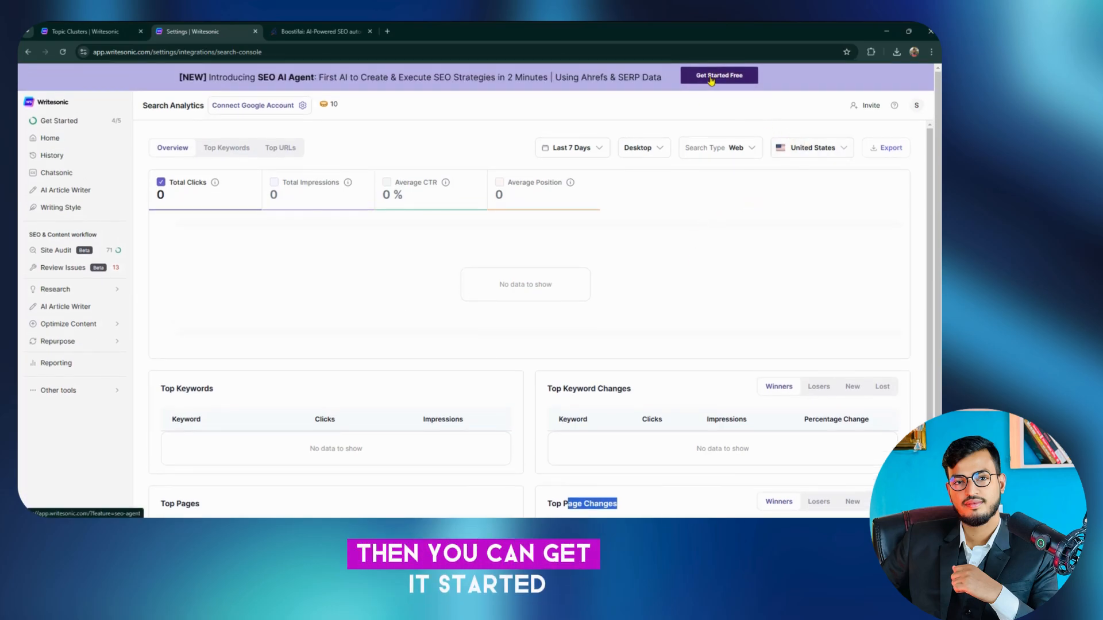
Step: View the account options, close them and return to the Home page
click(916, 108)
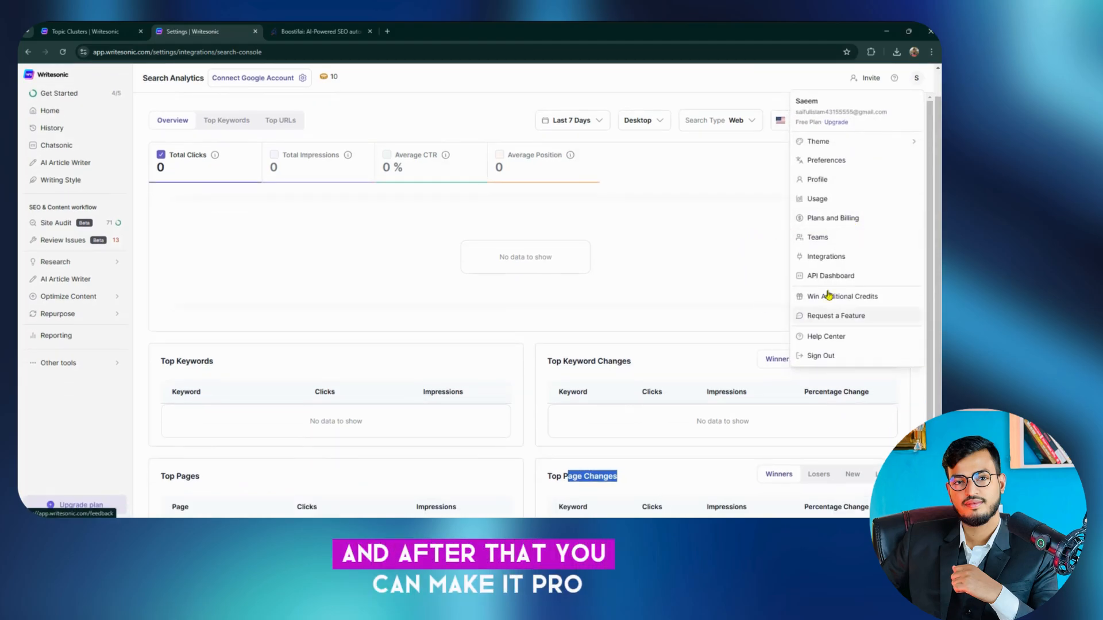
click(657, 251)
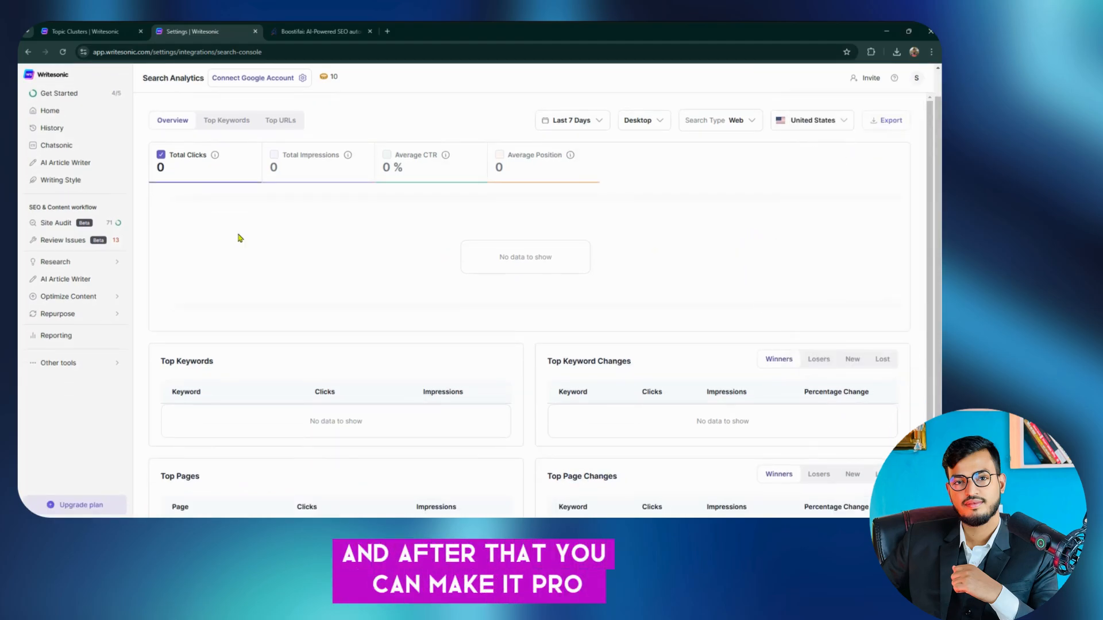
click(65, 114)
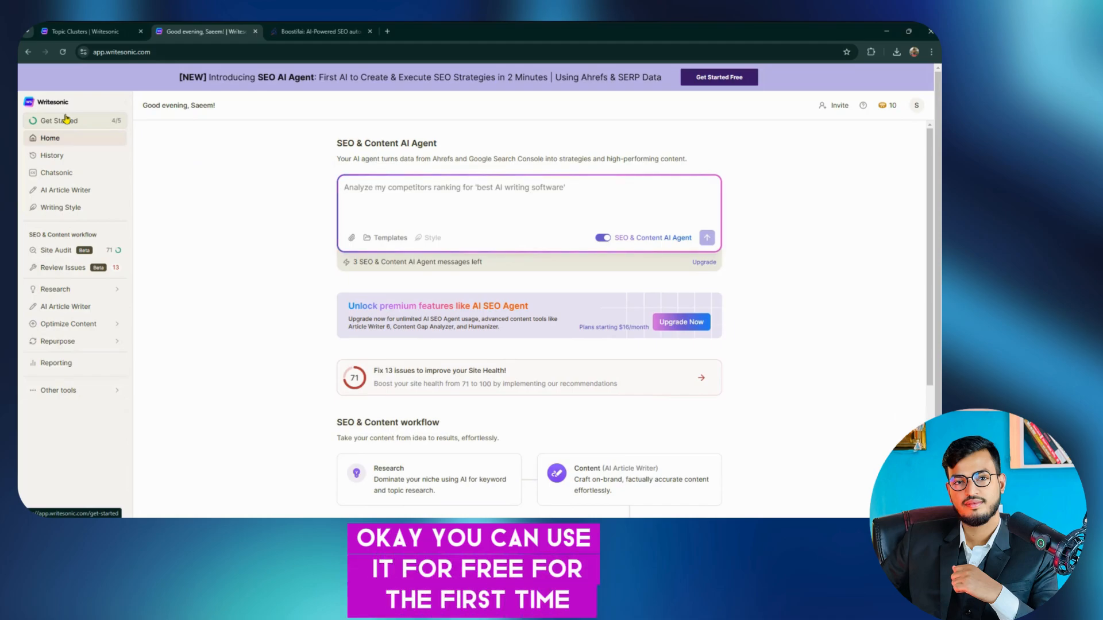
Step: Open the upgrade plans, compare the Free, Individual and Standard subscription prices, and go back to Home
click(668, 324)
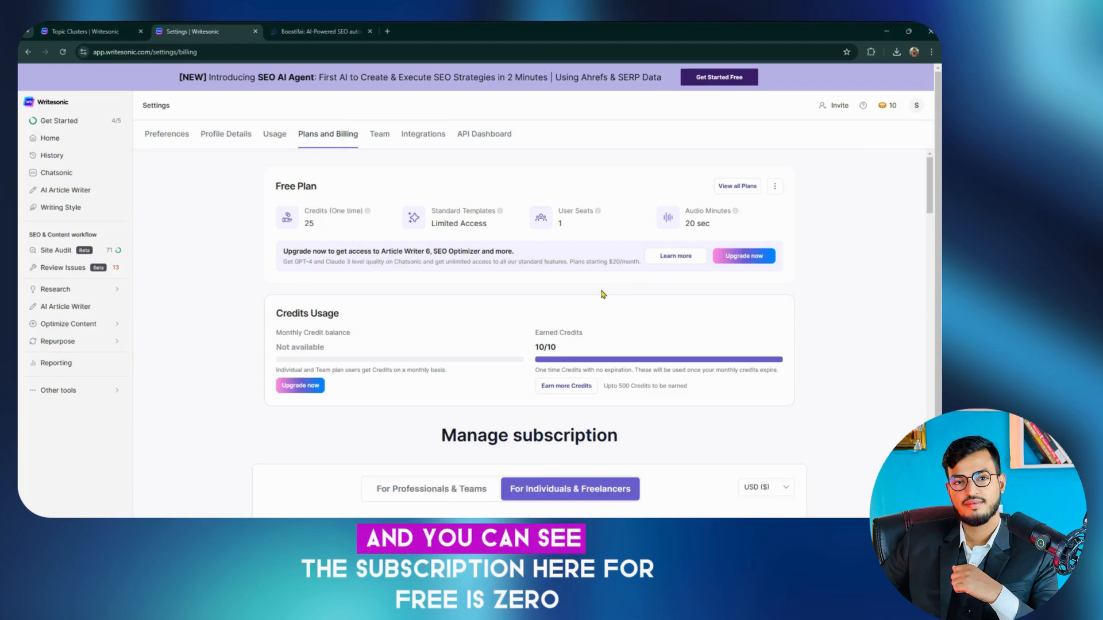
scroll(601, 293, down, 6)
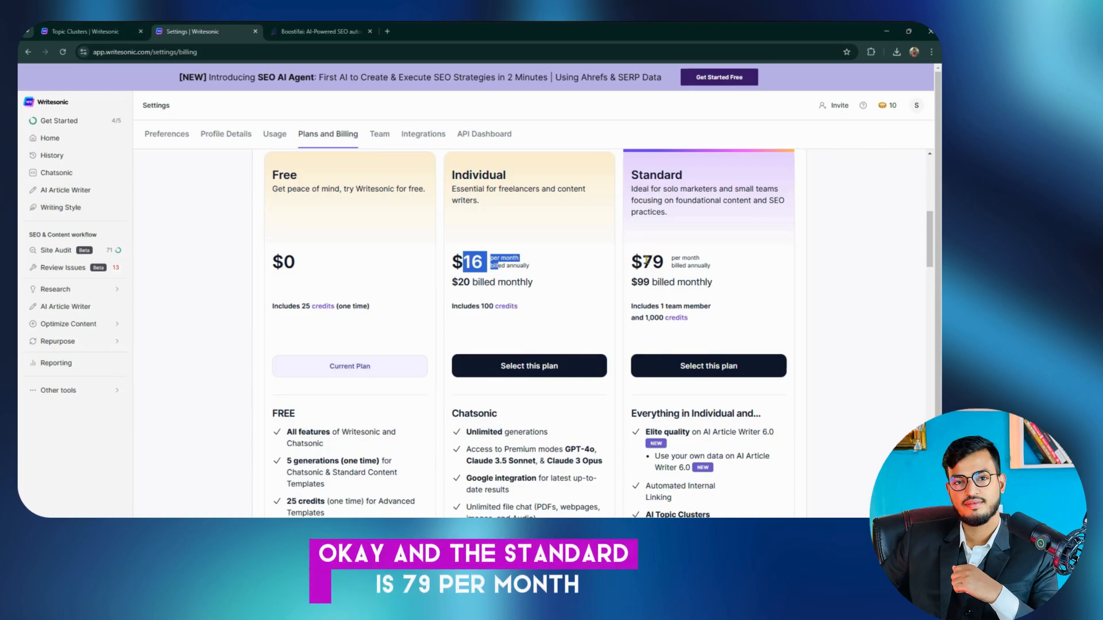
double_click(647, 261)
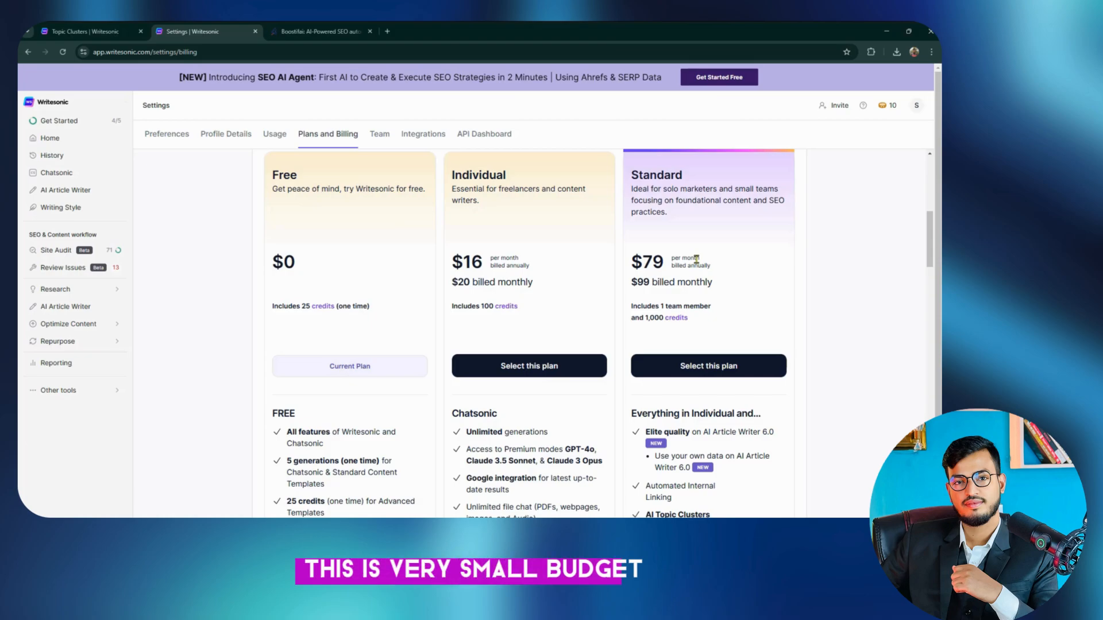
scroll(710, 261, up, 6)
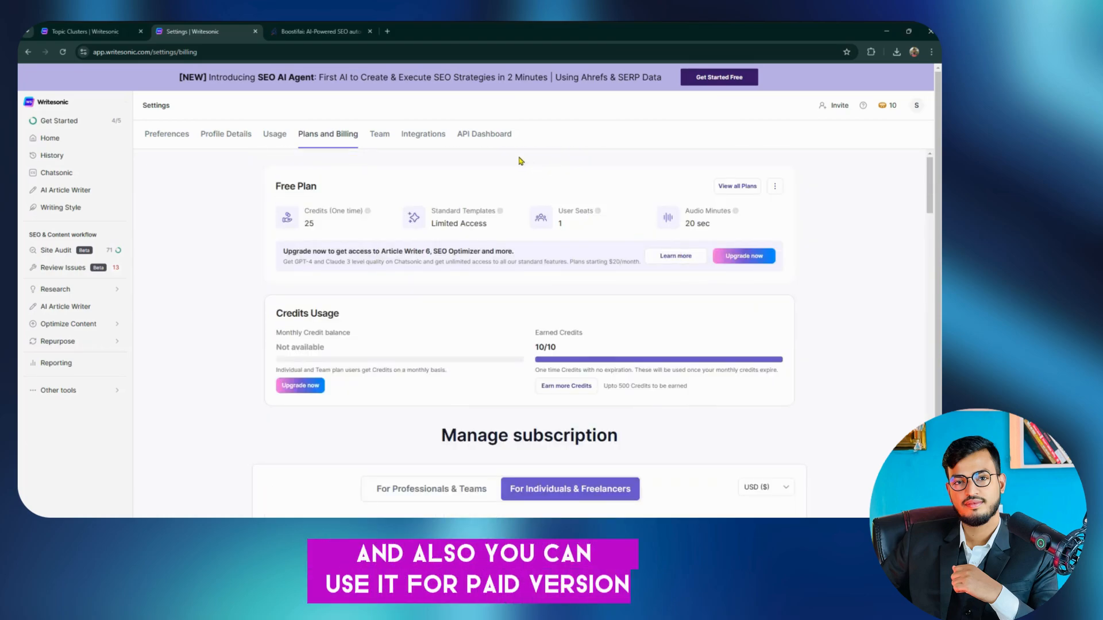
click(51, 147)
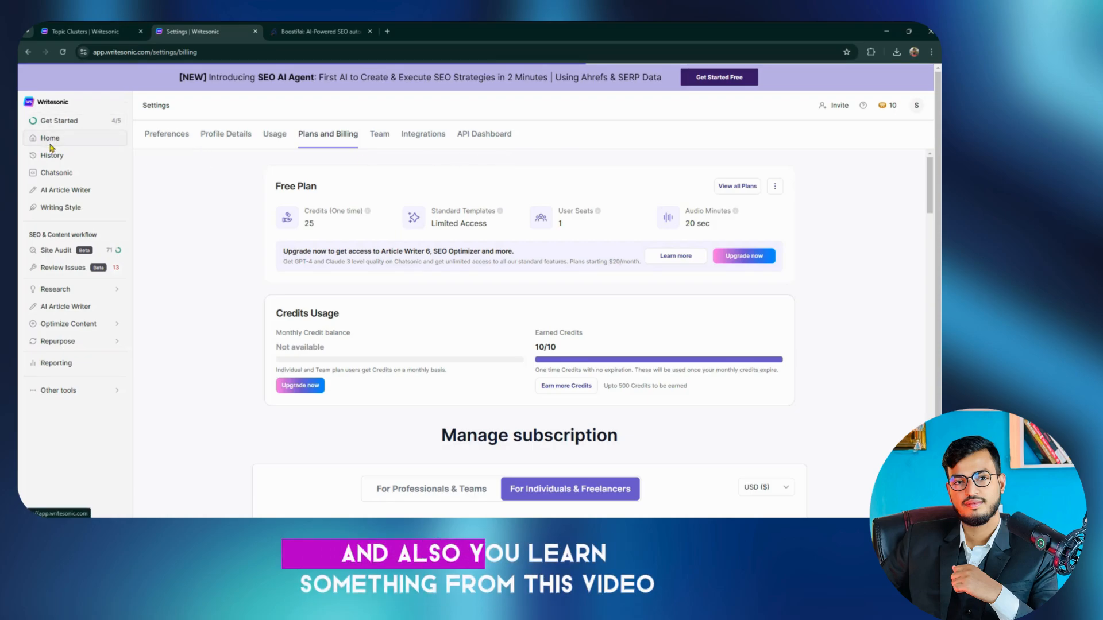